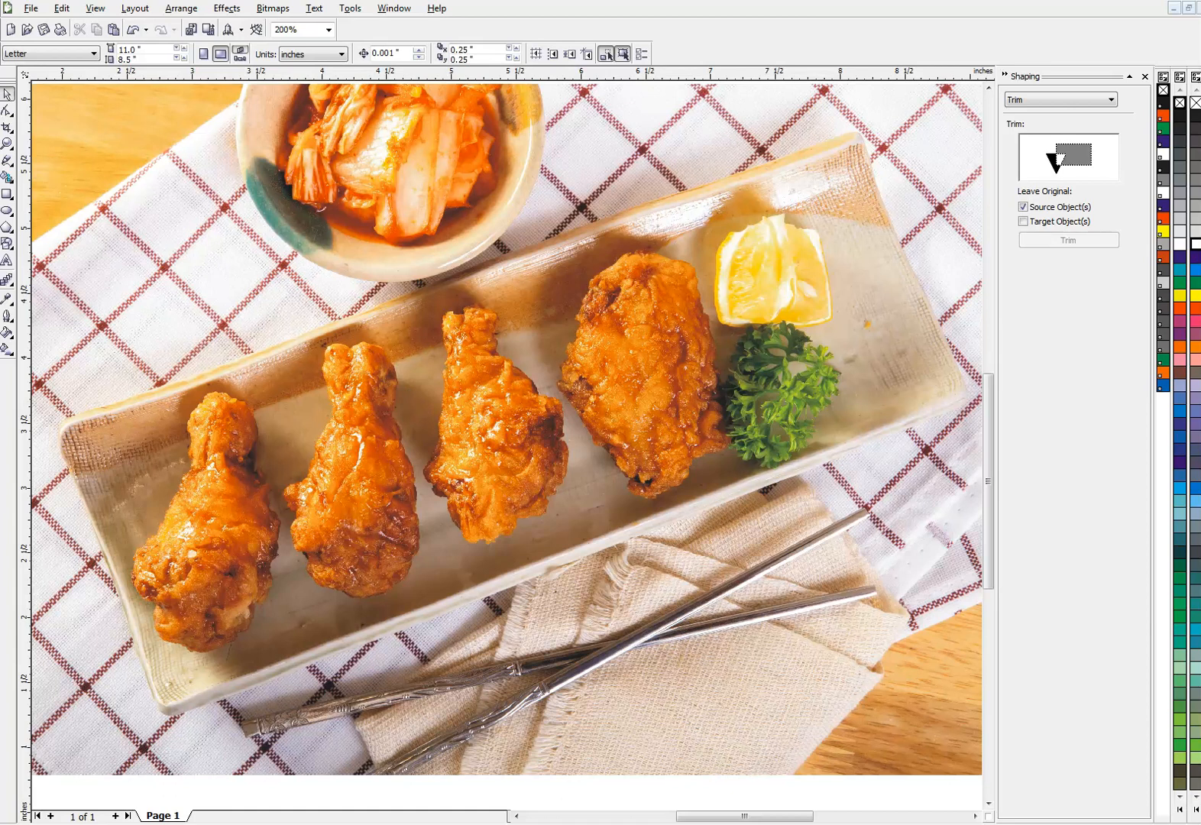
# - Trace a closed Bezier outline around the second drumstick from the left in the photo
pyautogui.click(8, 162)
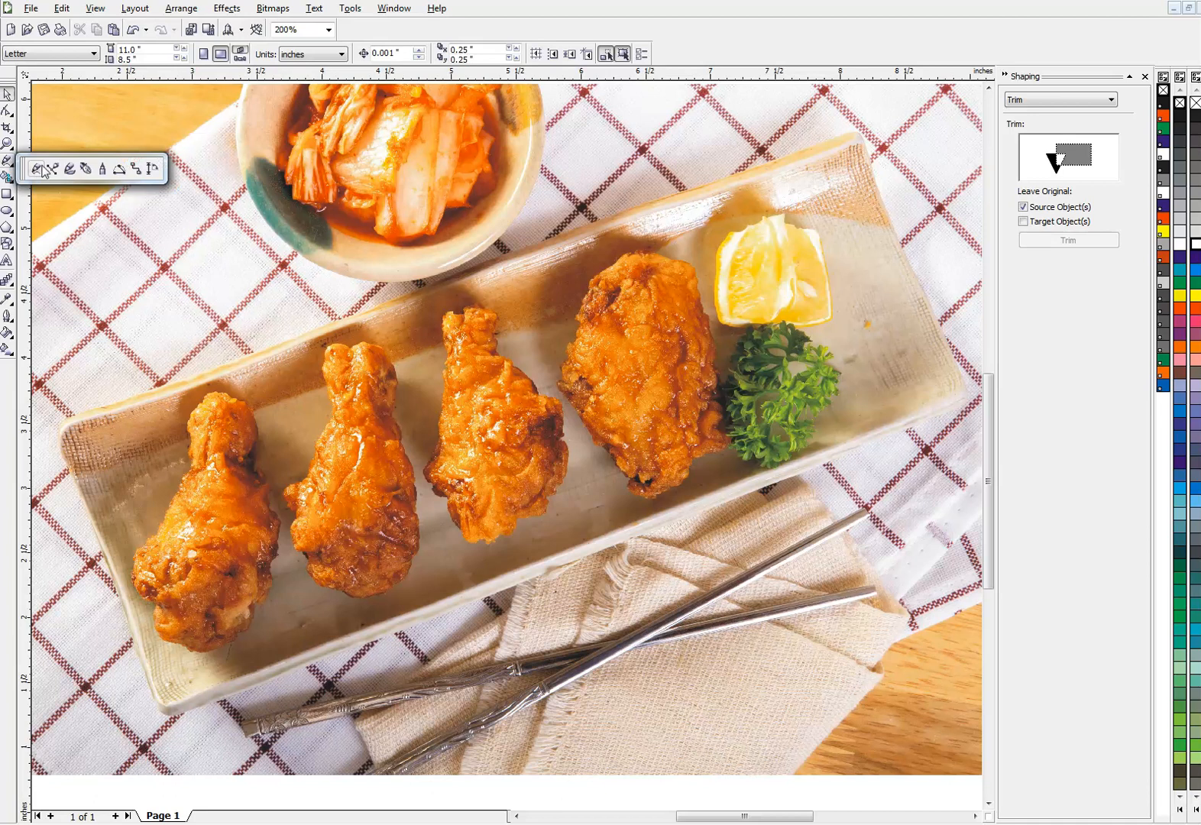
pyautogui.click(52, 169)
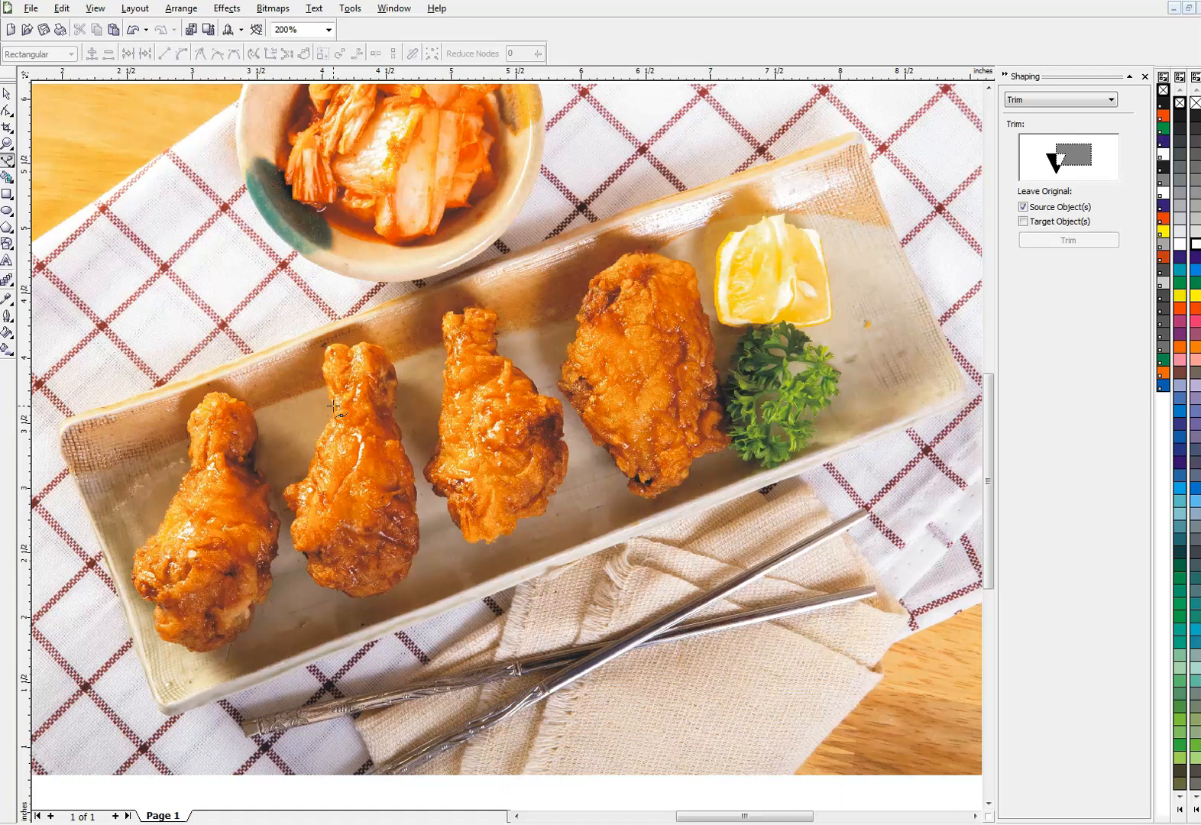
pyautogui.click(333, 406)
pyautogui.click(330, 396)
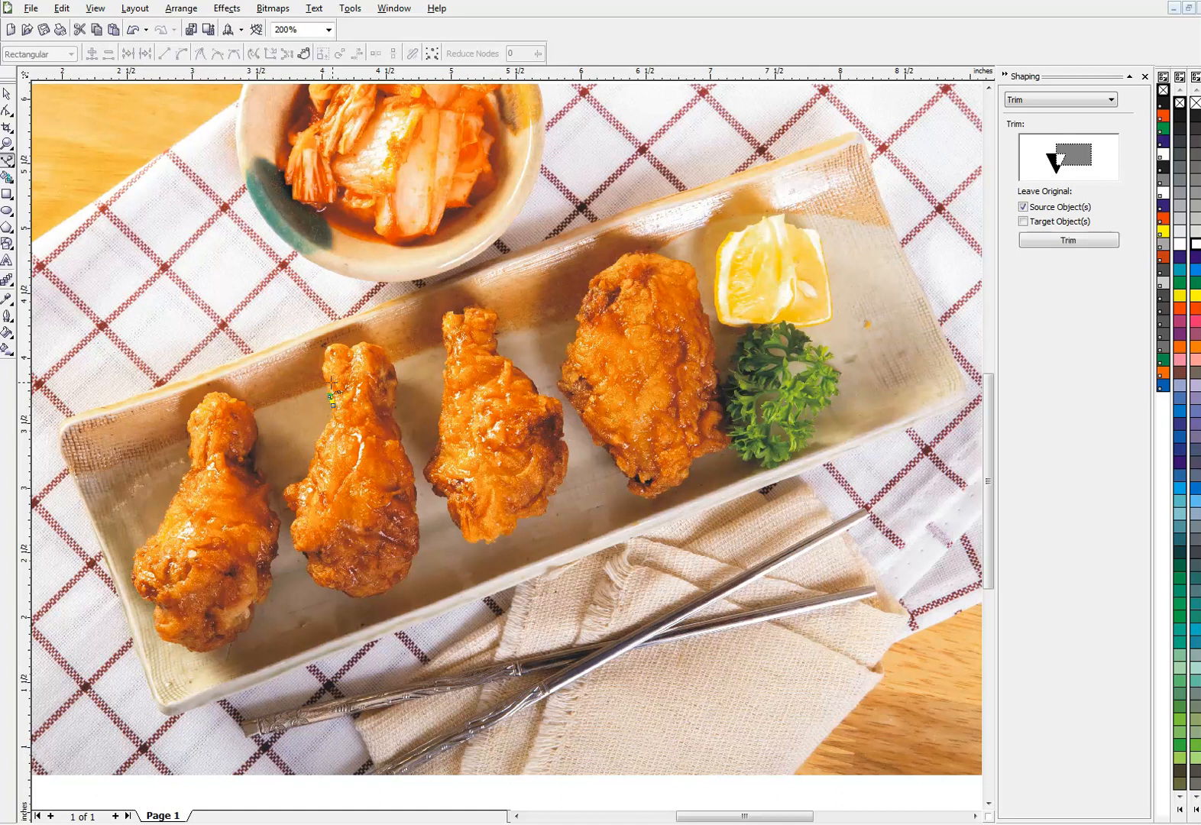
pyautogui.click(326, 381)
pyautogui.click(322, 373)
pyautogui.click(326, 364)
pyautogui.click(327, 352)
pyautogui.click(339, 346)
pyautogui.click(354, 349)
pyautogui.click(362, 344)
pyautogui.click(371, 348)
pyautogui.click(382, 351)
pyautogui.click(386, 358)
pyautogui.click(390, 367)
pyautogui.moveTo(394, 382); pyautogui.dragTo(414, 498)
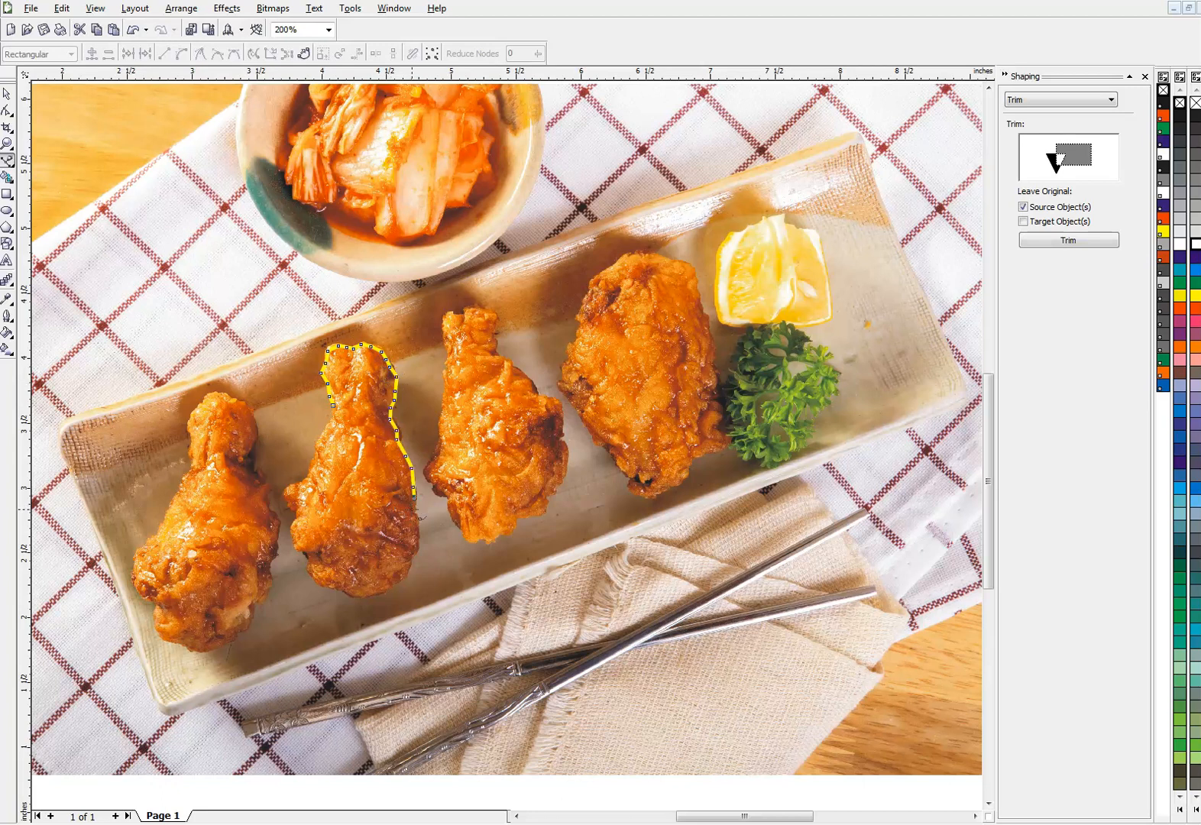
pyautogui.click(413, 511)
pyautogui.click(416, 523)
pyautogui.click(412, 537)
pyautogui.click(406, 567)
pyautogui.click(402, 578)
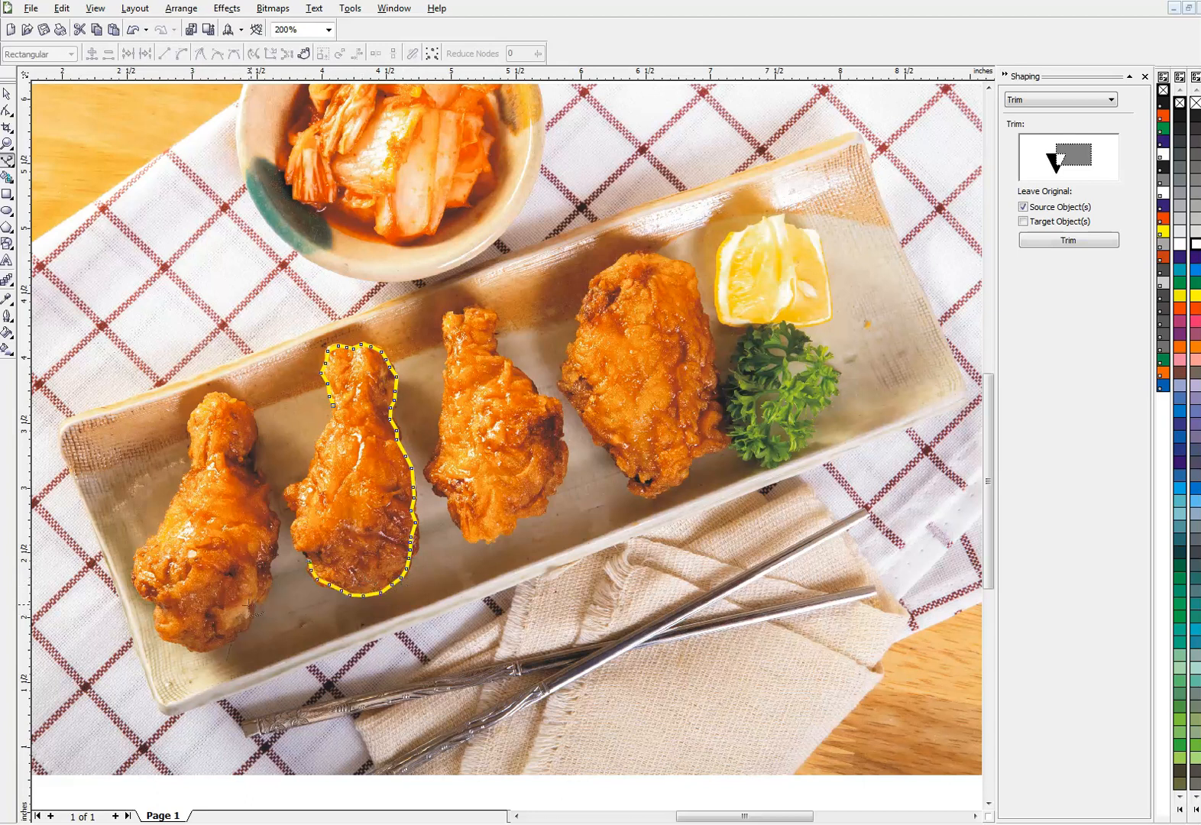
pyautogui.click(303, 546)
pyautogui.click(299, 533)
pyautogui.click(299, 522)
pyautogui.click(297, 512)
pyautogui.click(300, 502)
pyautogui.click(306, 480)
pyautogui.click(314, 461)
pyautogui.click(323, 431)
pyautogui.click(332, 420)
pyautogui.click(333, 405)
# - Fill the traced drumstick shape with yellow and remove its outline
pyautogui.click(1196, 296)
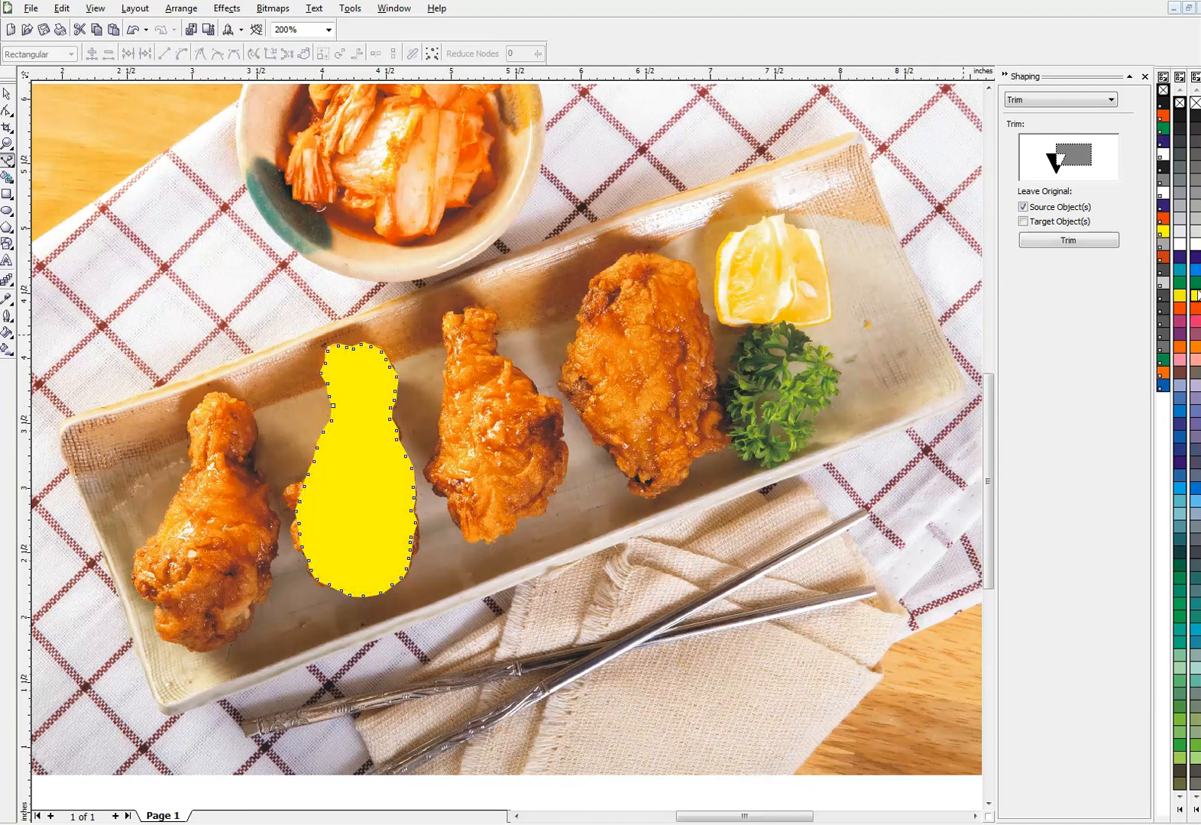
pyautogui.rightClick(1197, 106)
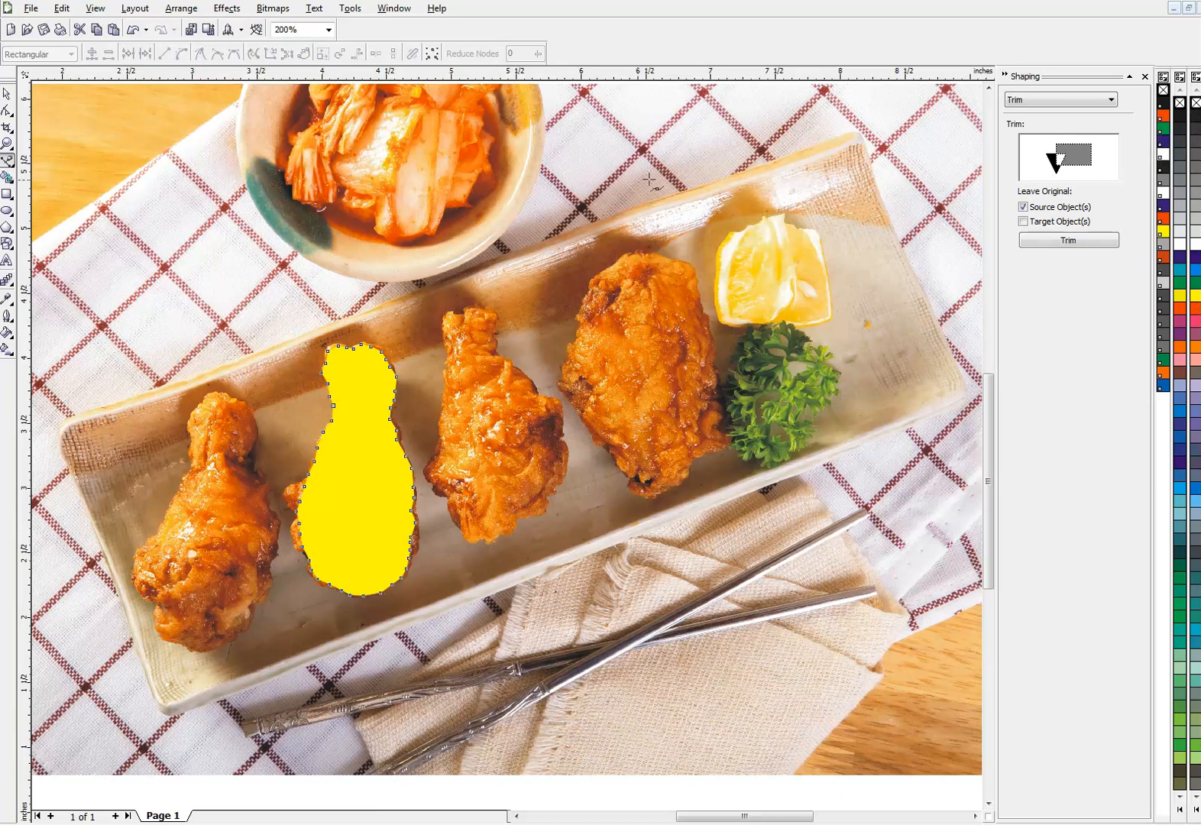
# - Delete a node on the lower right edge of the yellow drumstick shape
pyautogui.click(7, 111)
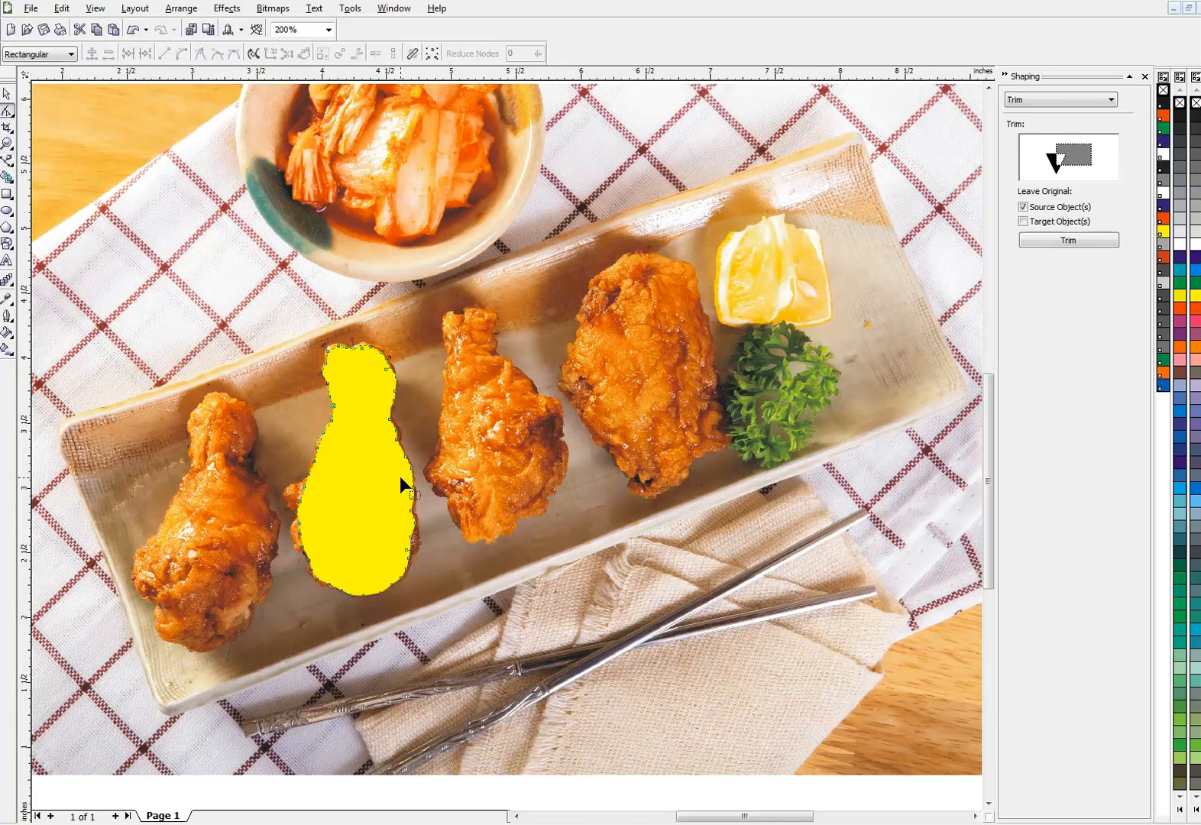
pyautogui.click(409, 540)
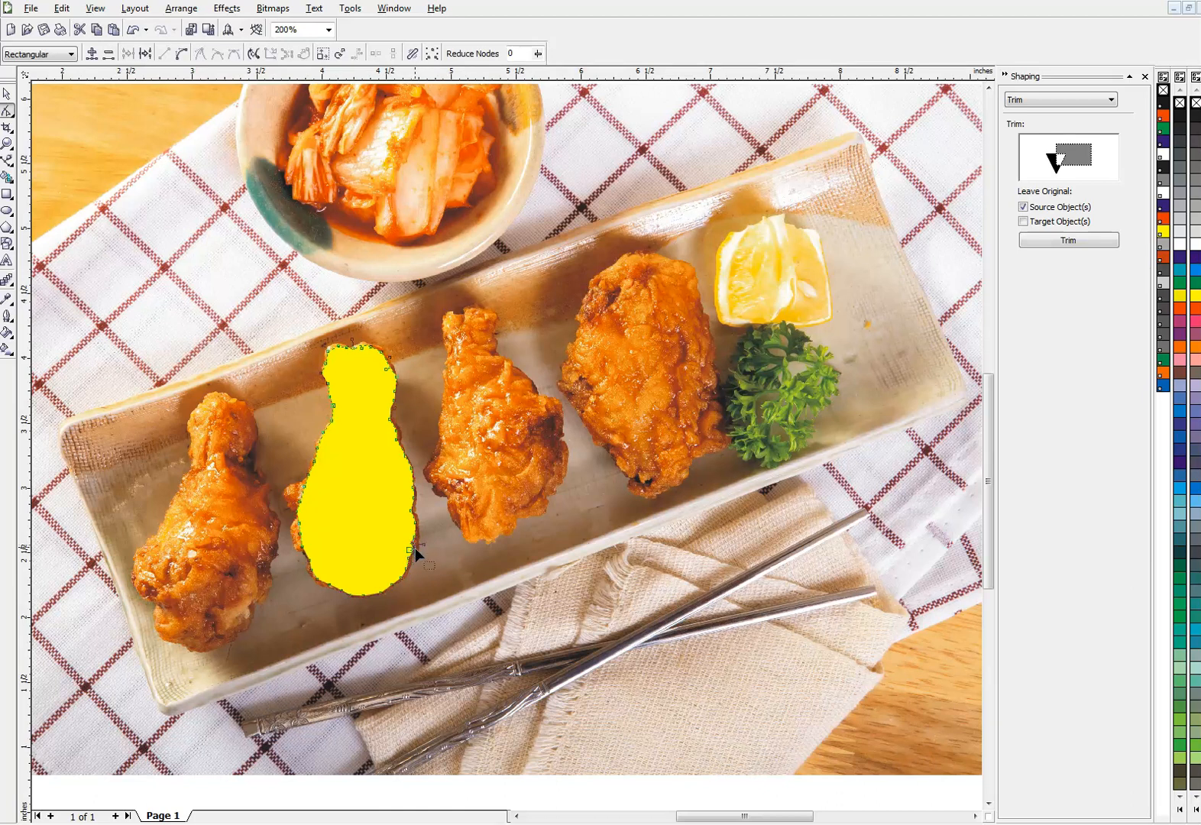
pyautogui.press('Delete')
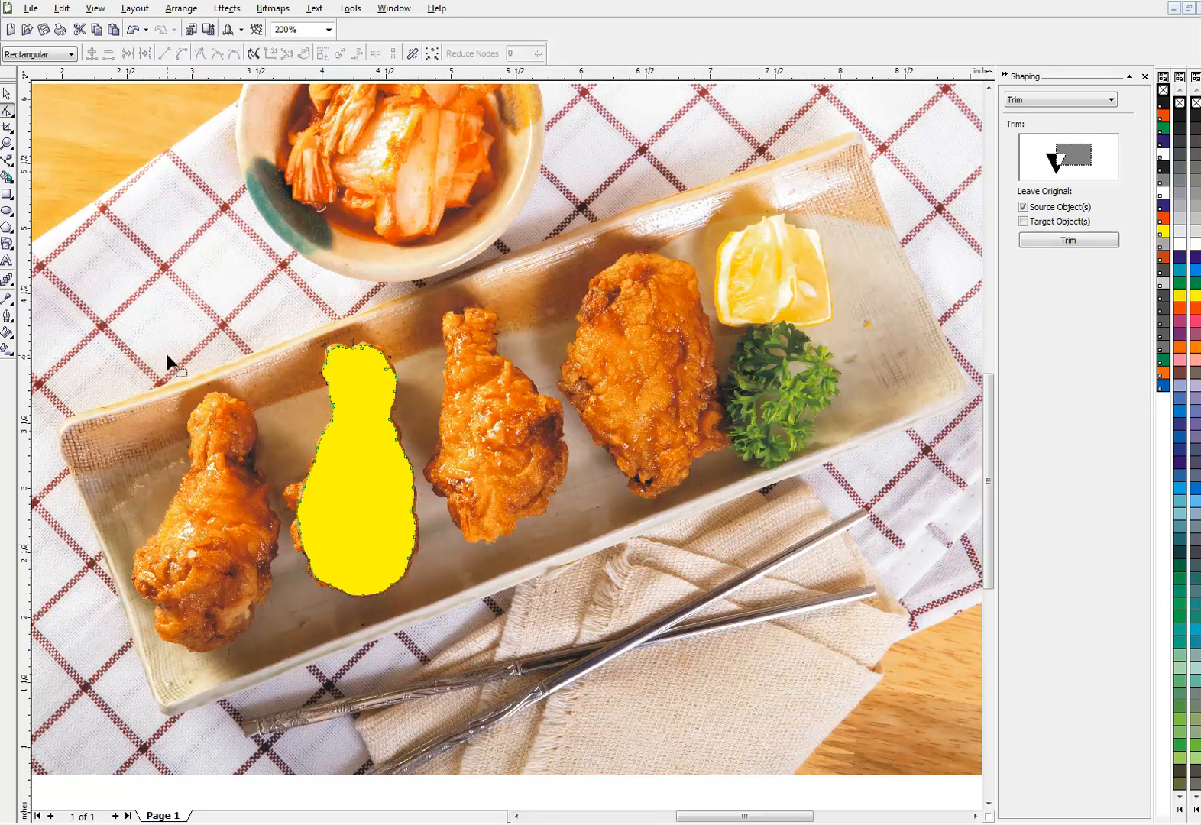
# - Convert all segments of the yellow drumstick shape to curves and make its nodes smooth
pyautogui.click(6, 95)
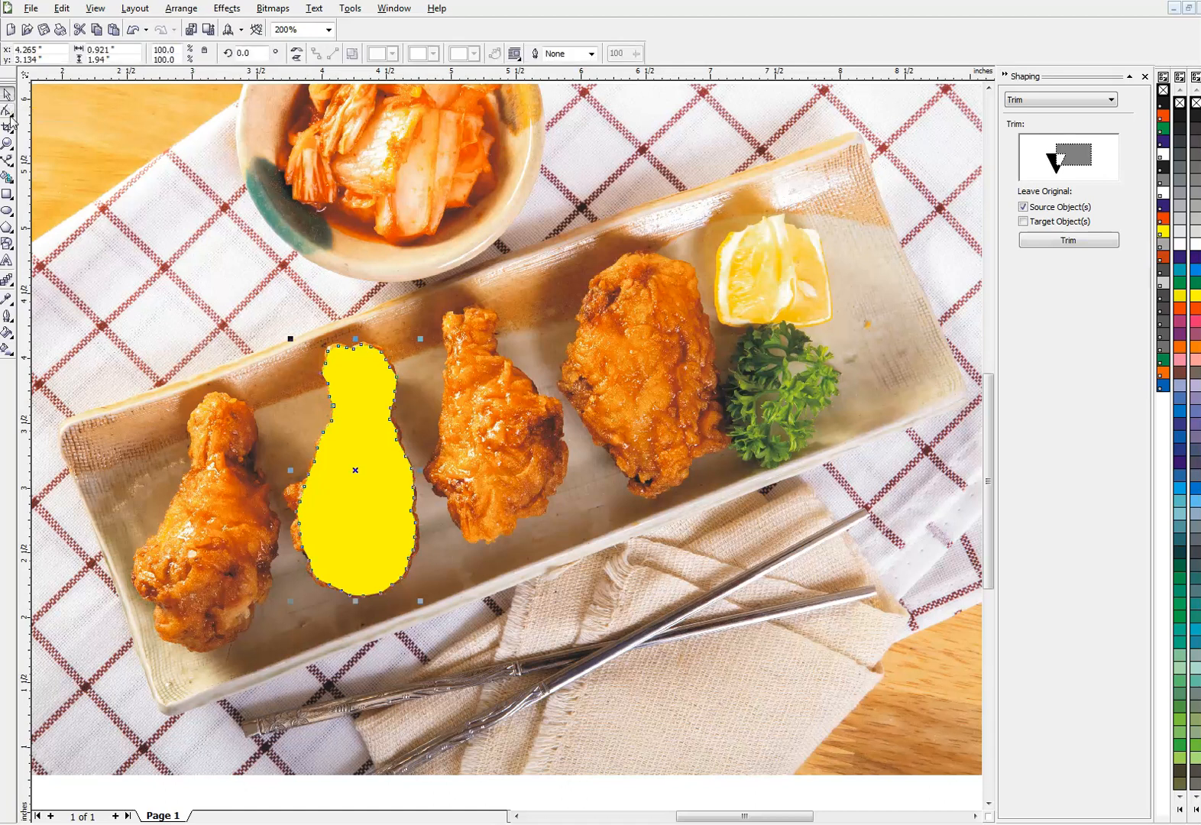
pyautogui.click(8, 114)
pyautogui.moveTo(219, 297); pyautogui.dragTo(485, 631)
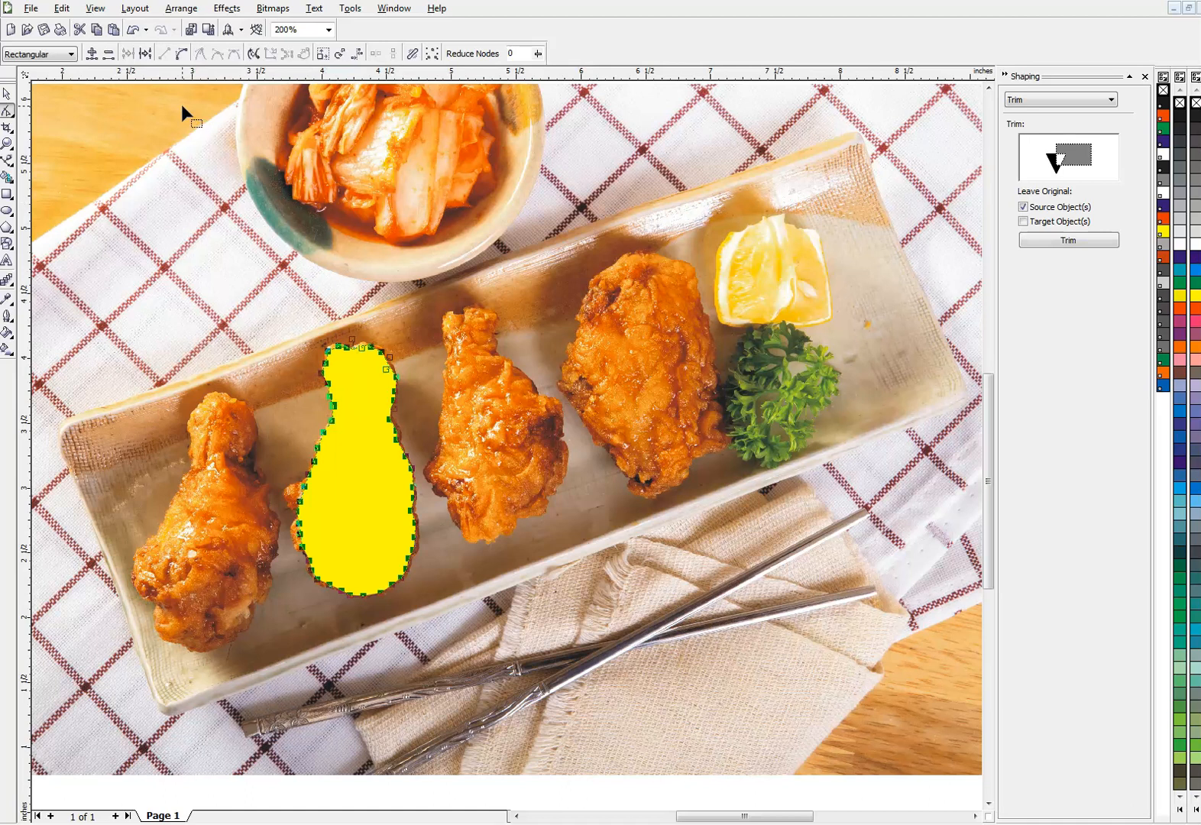
pyautogui.click(181, 55)
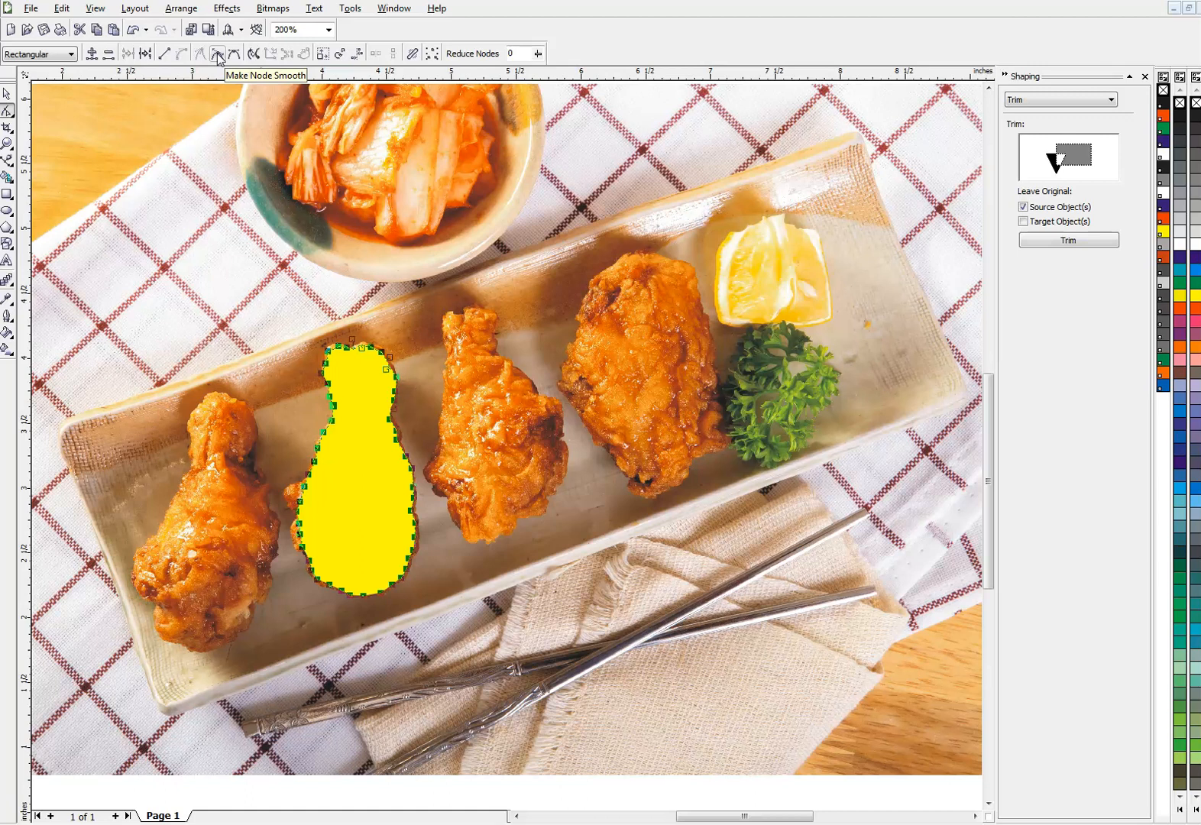
pyautogui.click(218, 56)
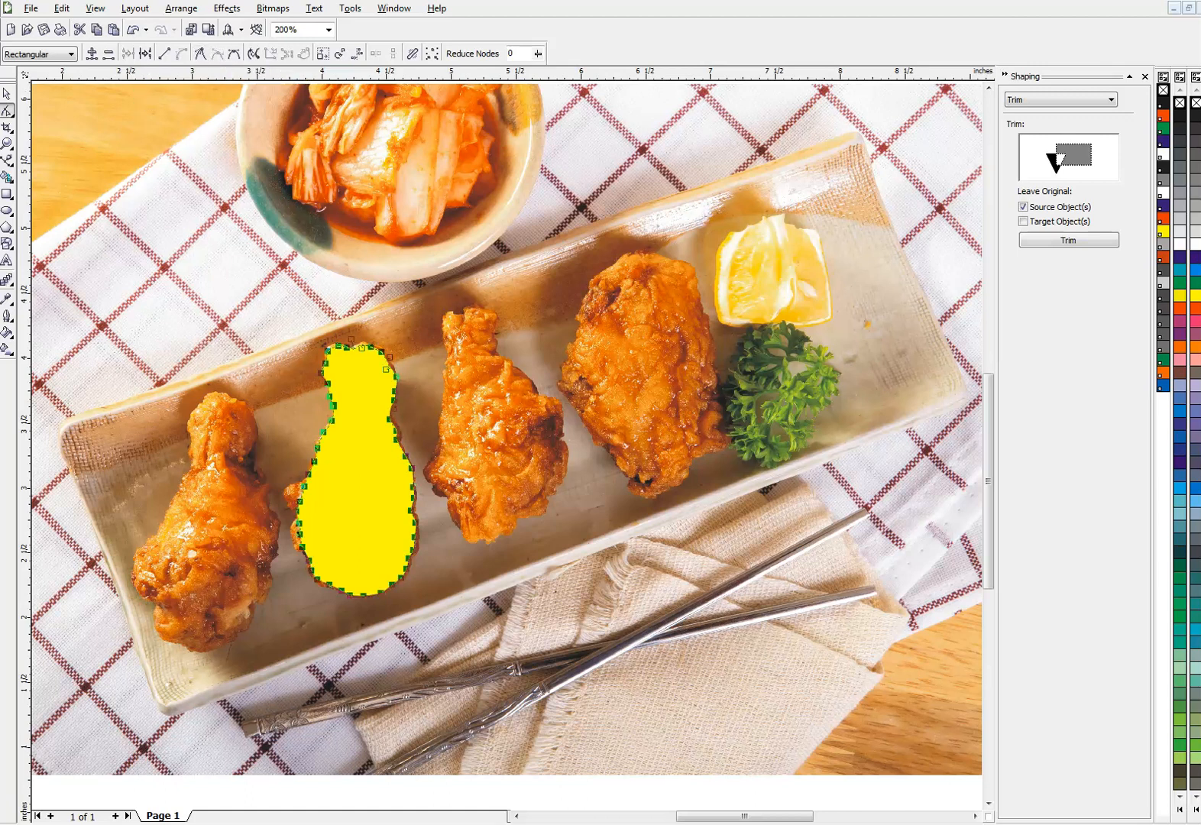
pyautogui.click(7, 93)
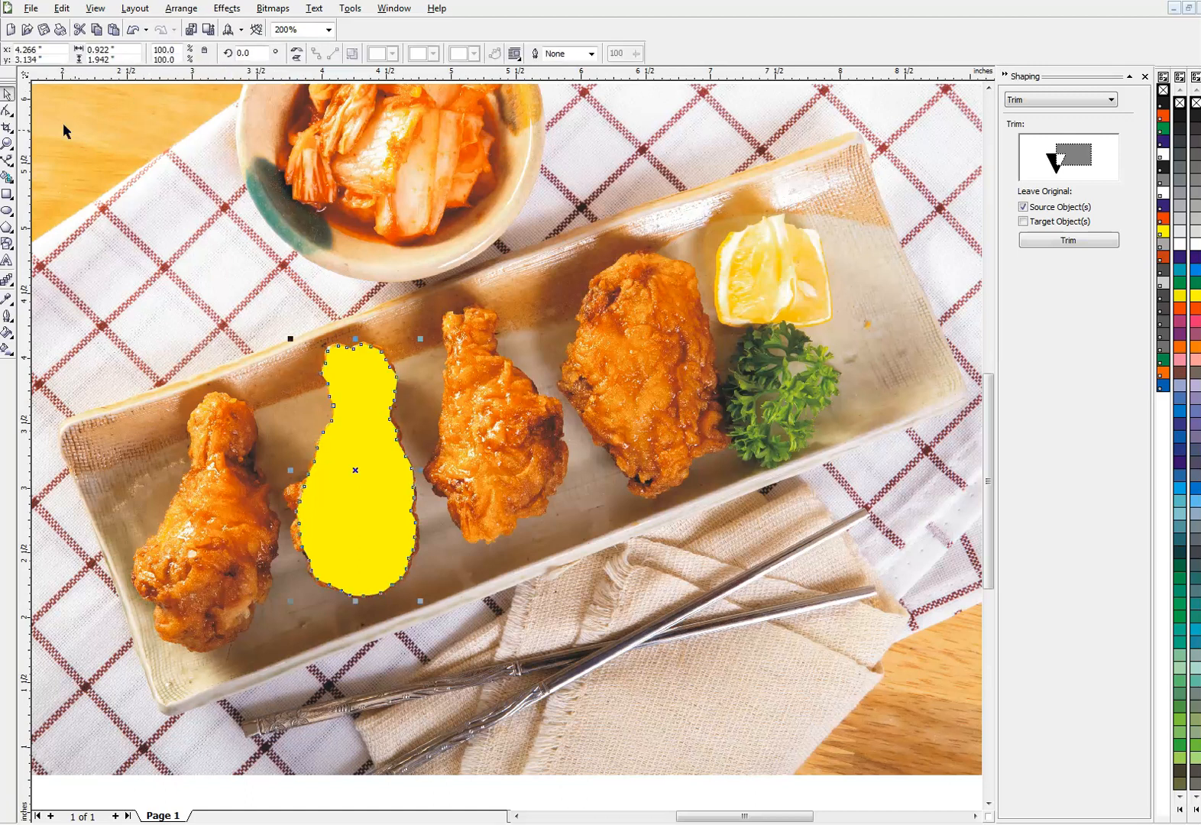
pyautogui.click(167, 214)
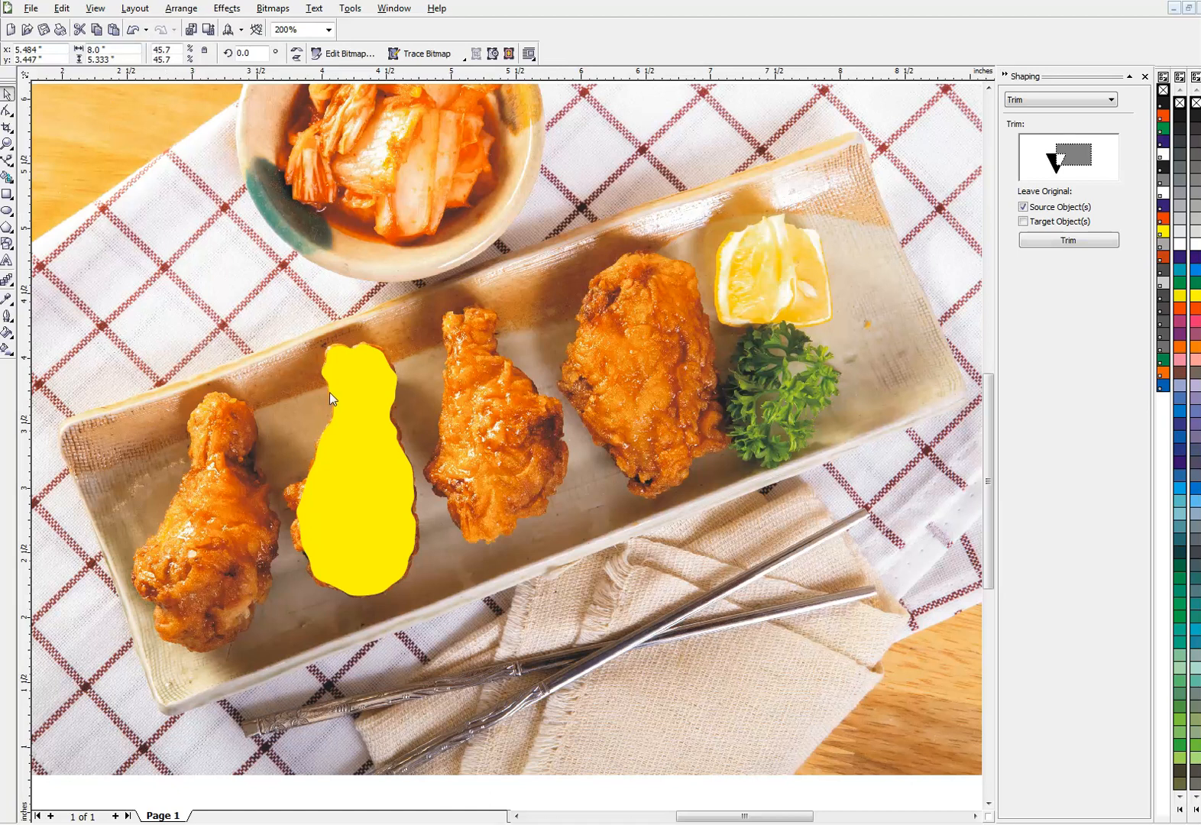
pyautogui.click(393, 496)
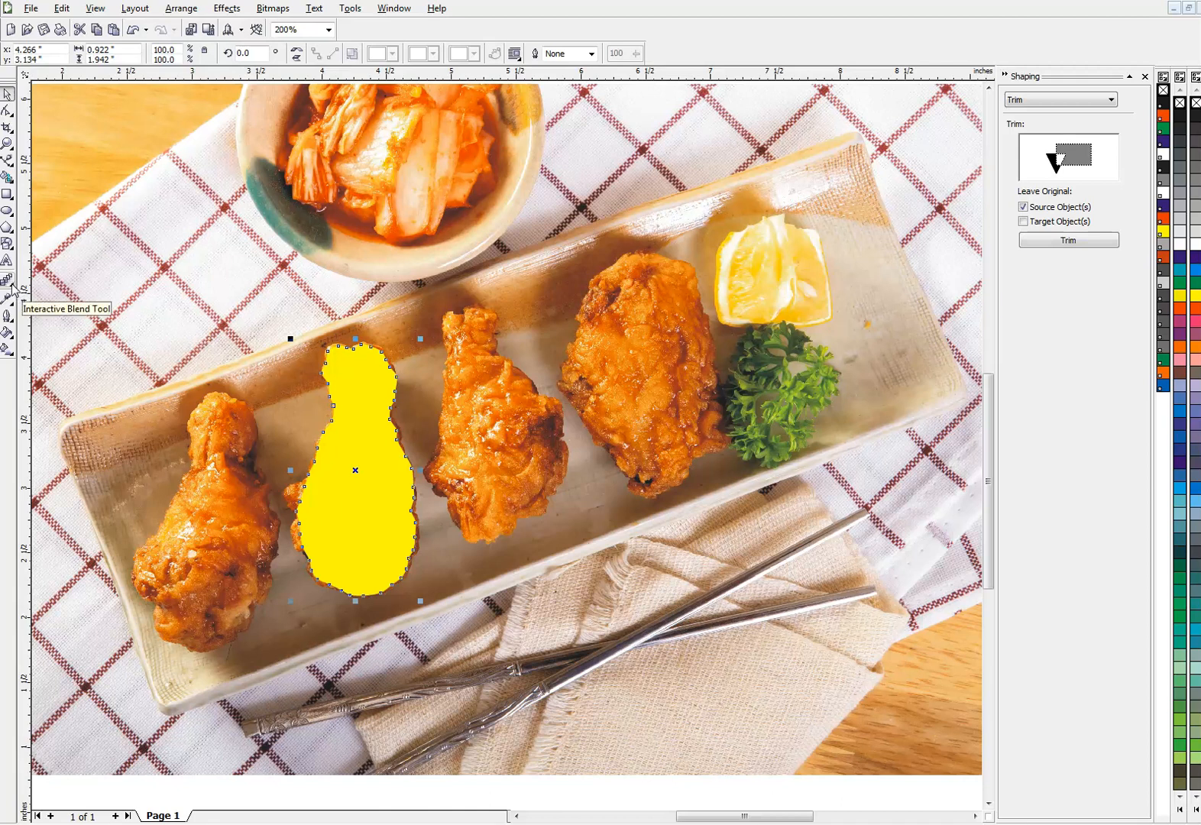
# - Draw a rectangle about 4.2 by 4.6 inches covering the drumstick shape, filled blue and without an outline
pyautogui.click(8, 194)
pyautogui.moveTo(130, 231); pyautogui.dragTo(676, 746)
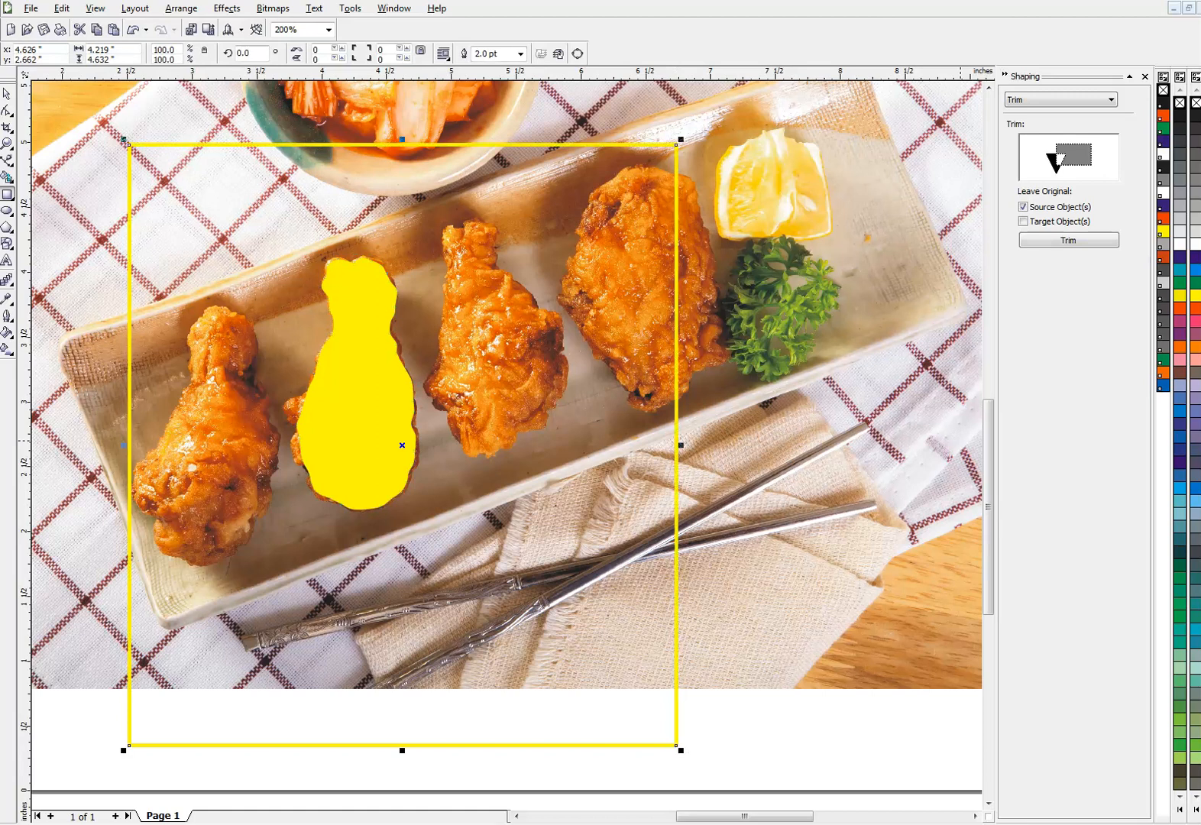
pyautogui.click(1194, 272)
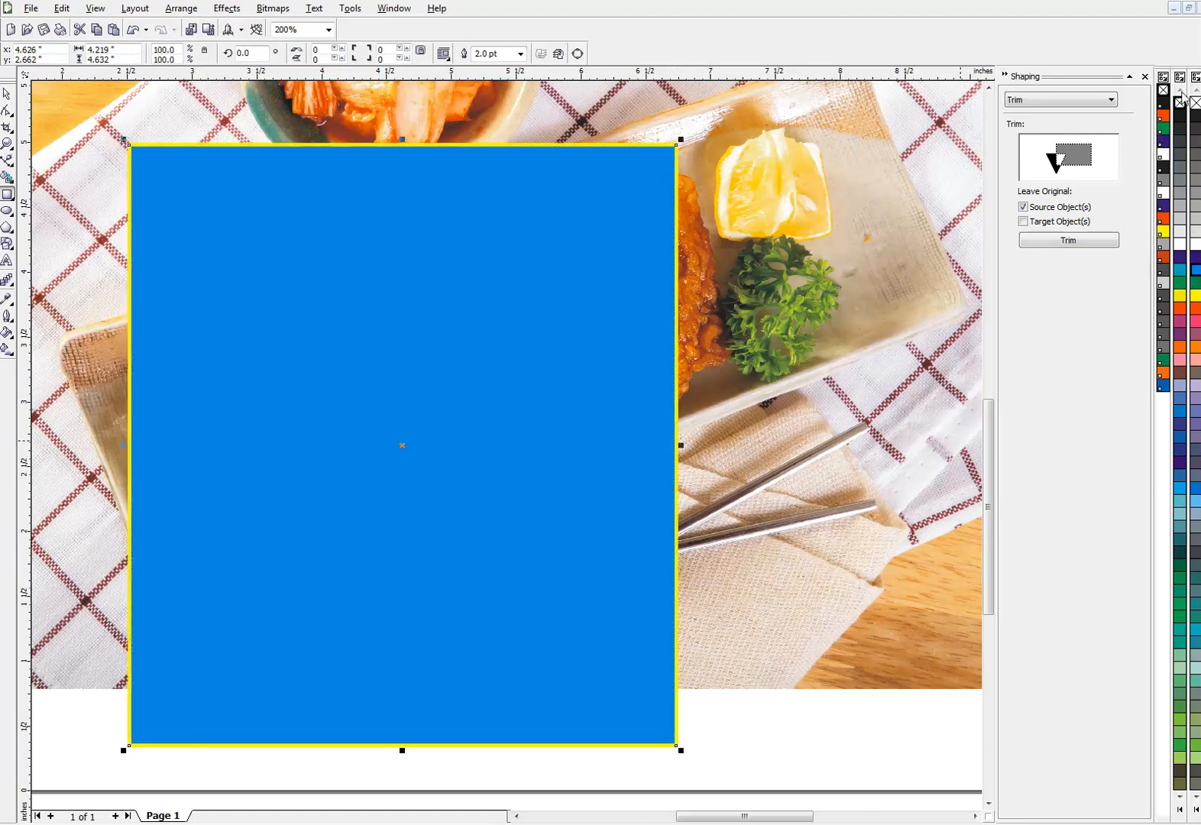
pyautogui.rightClick(1196, 104)
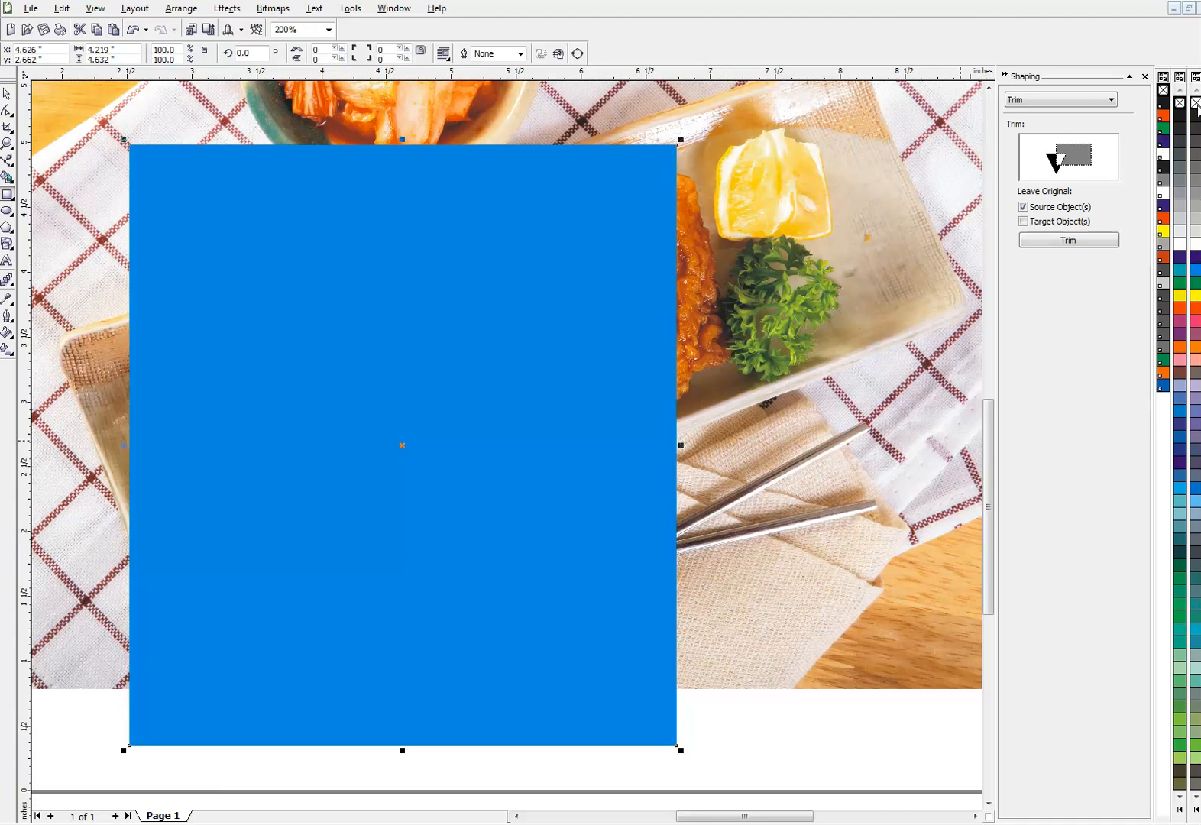
# - Move the blue rectangle one level back in the stacking order, behind the yellow drumstick shape
pyautogui.click(193, 10)
pyautogui.moveTo(203, 73)
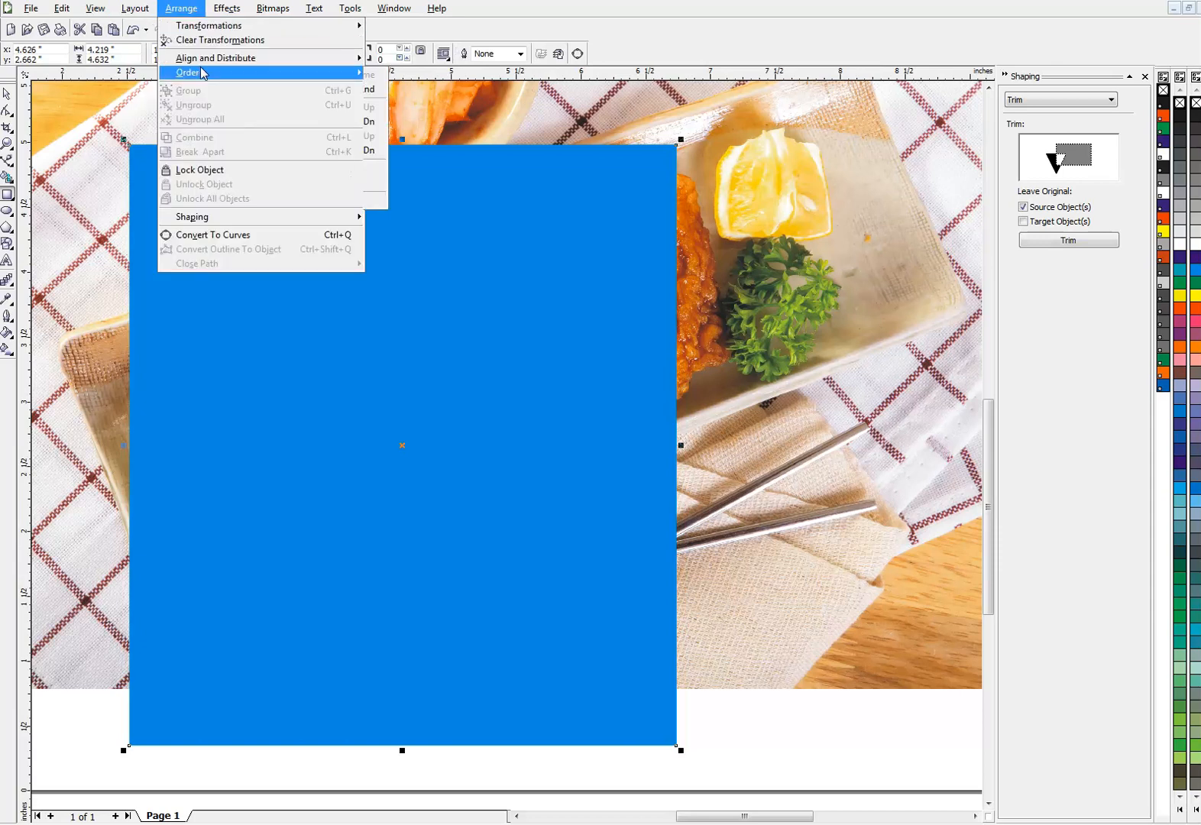
pyautogui.click(863, 246)
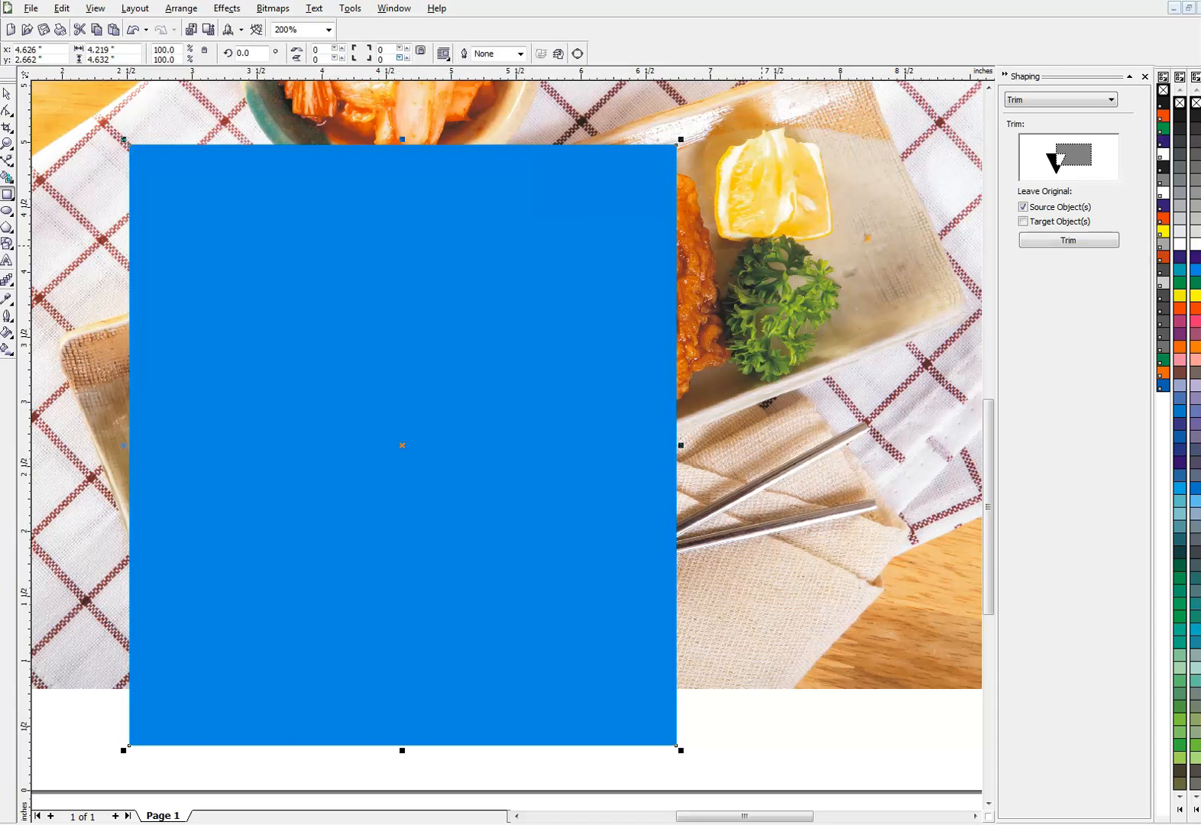
pyautogui.hotkey('ctrl', 'pagedown')
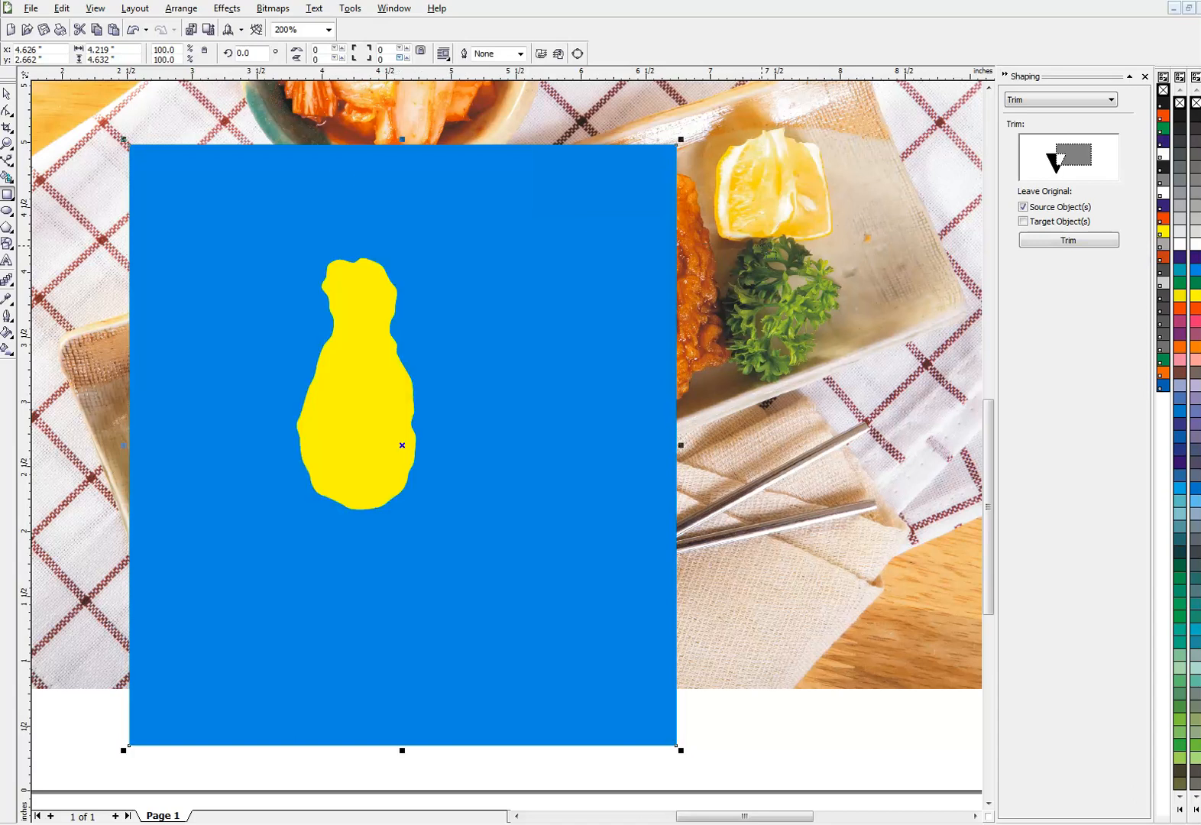
# - Combine the yellow drumstick shape with the blue rectangle to cut a drumstick-shaped hole in it
pyautogui.click(8, 95)
pyautogui.click(358, 313)
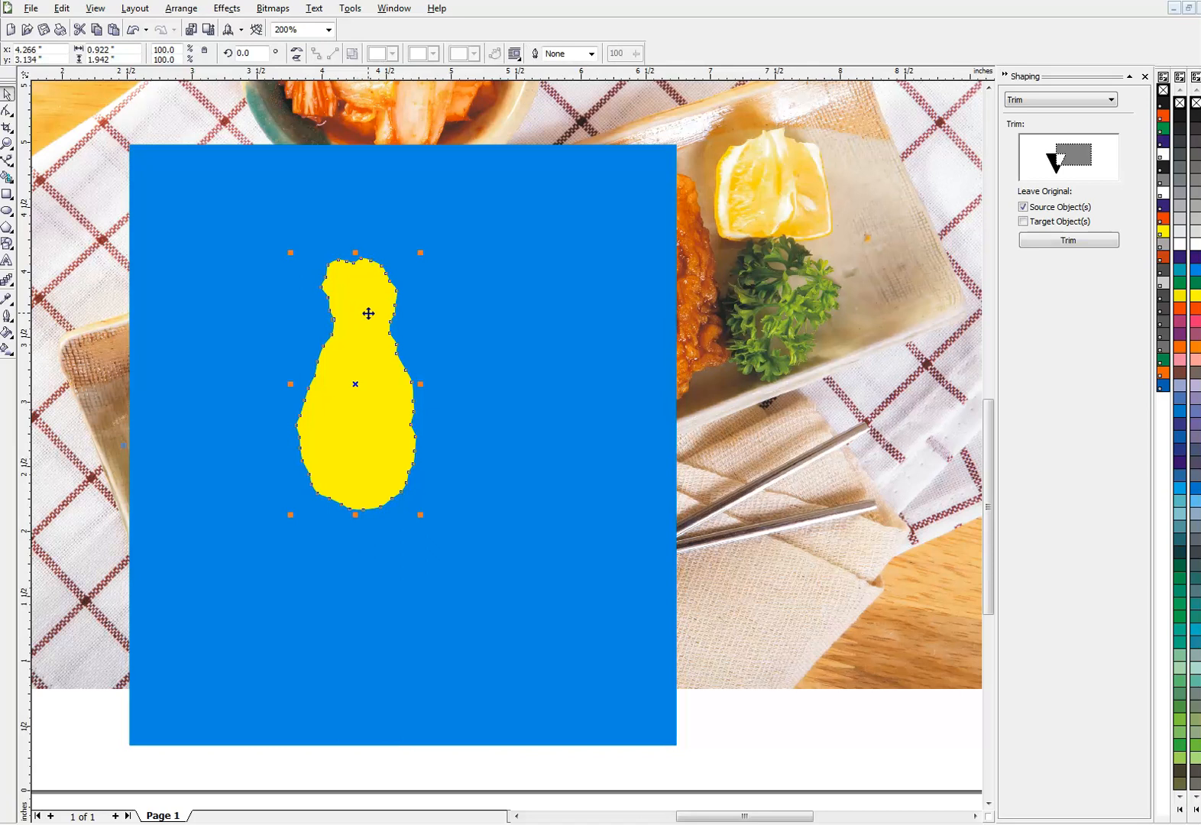
pyautogui.keyDown('shift'); pyautogui.click(548, 287); pyautogui.keyUp('shift')
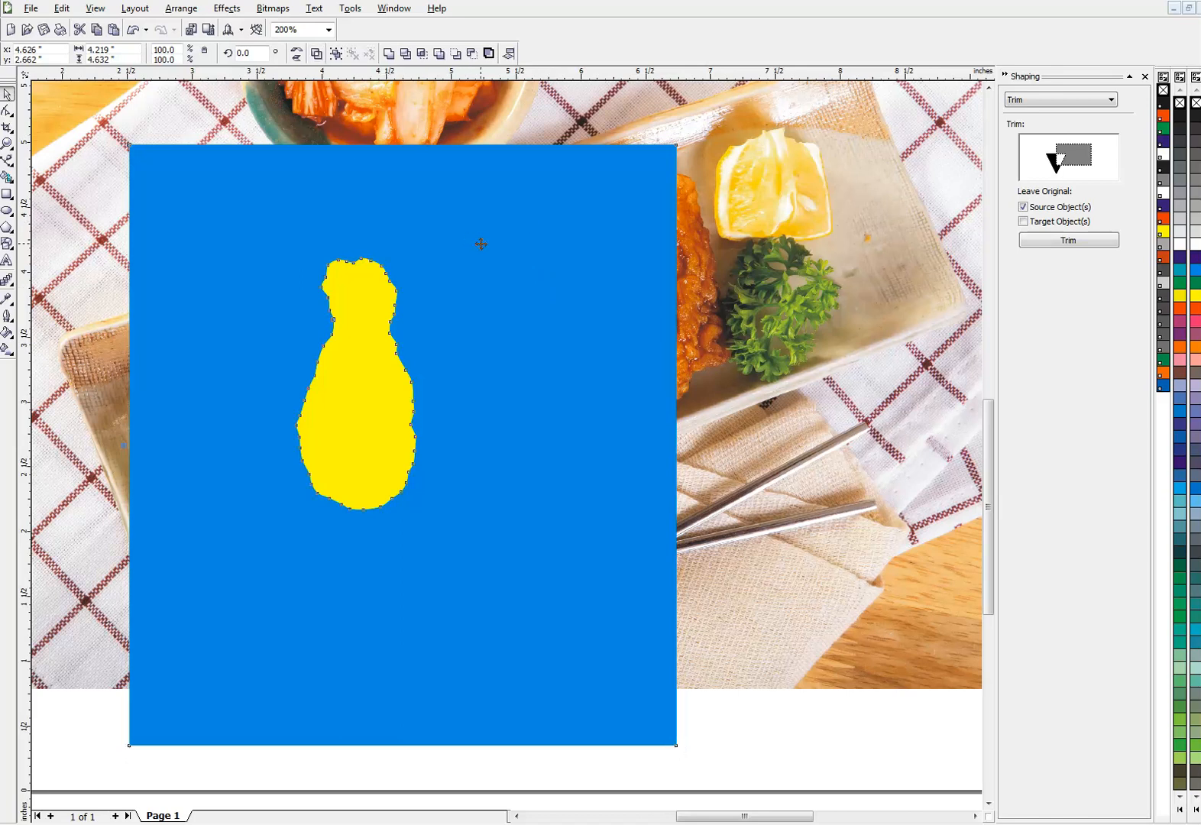
pyautogui.hotkey('ctrl', 'l')
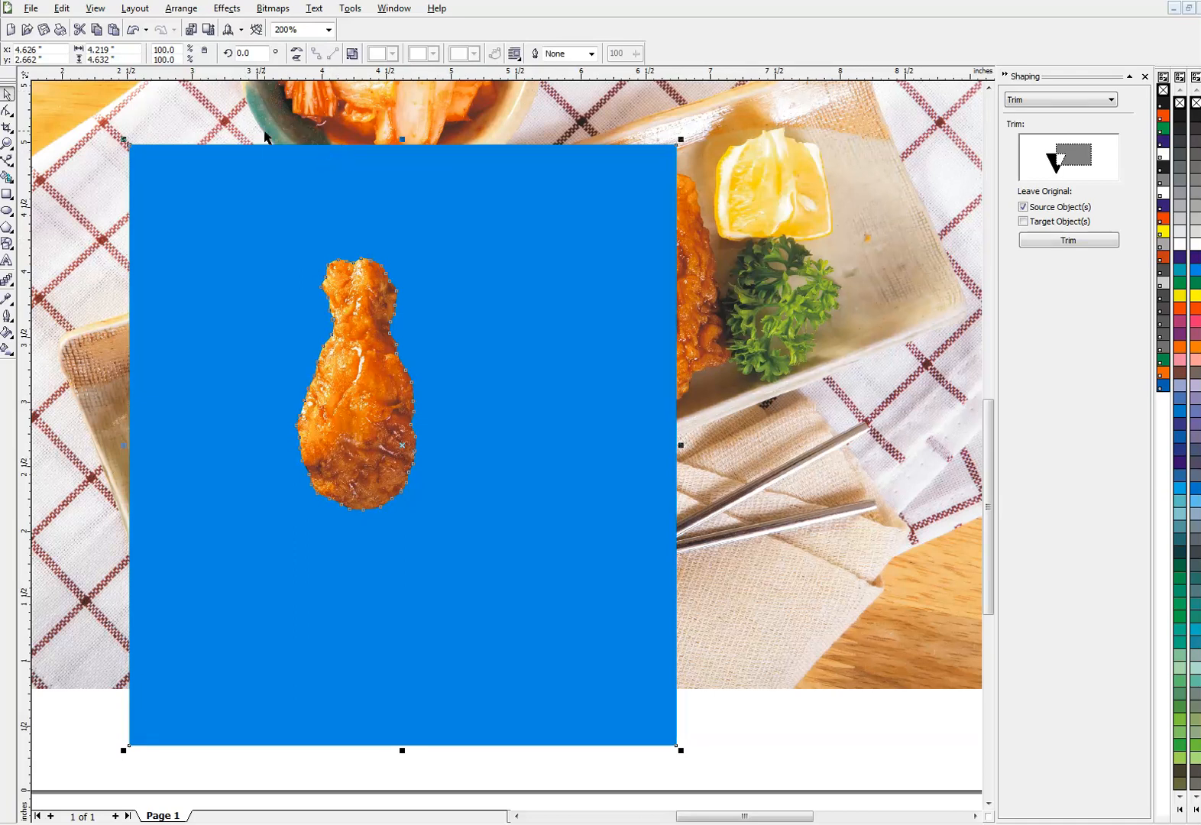
# - Move the blue cutout shape aside to check its hole and undo the move
pyautogui.moveTo(262, 158); pyautogui.dragTo(487, 188)
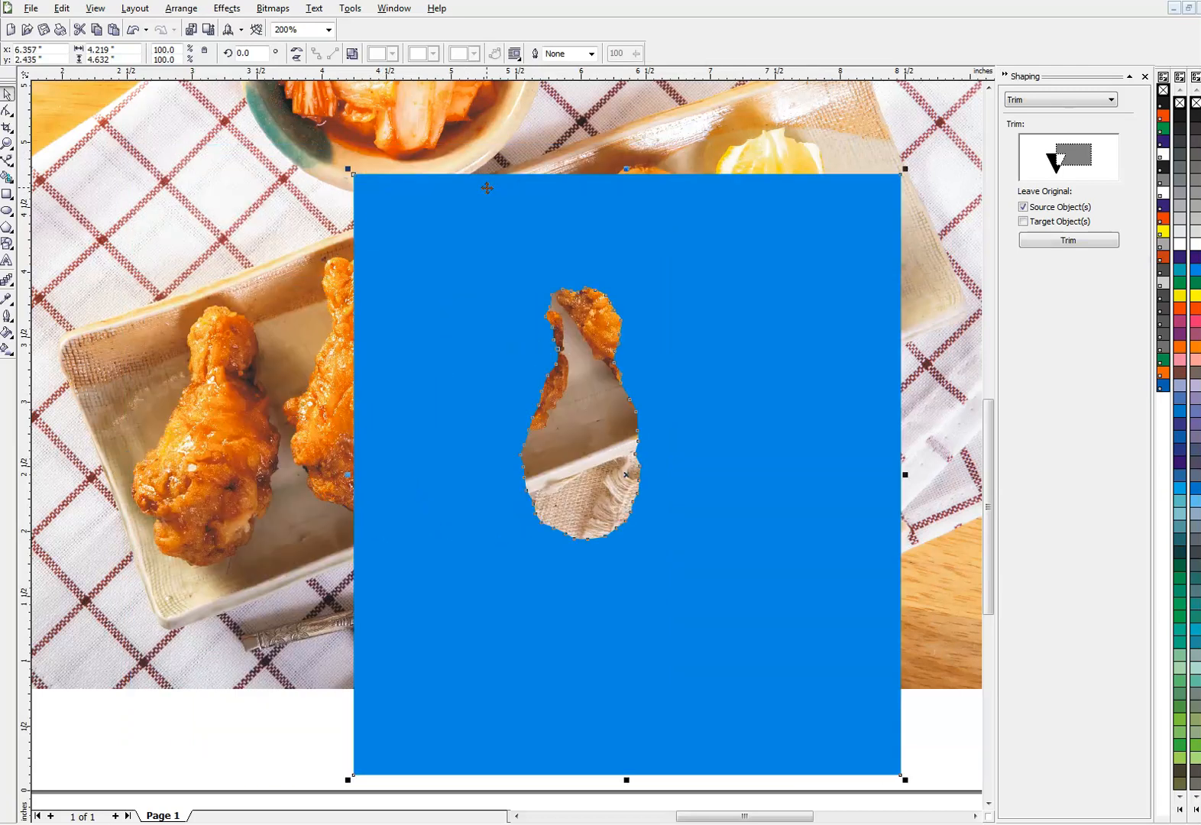
pyautogui.hotkey('ctrl', 'z')
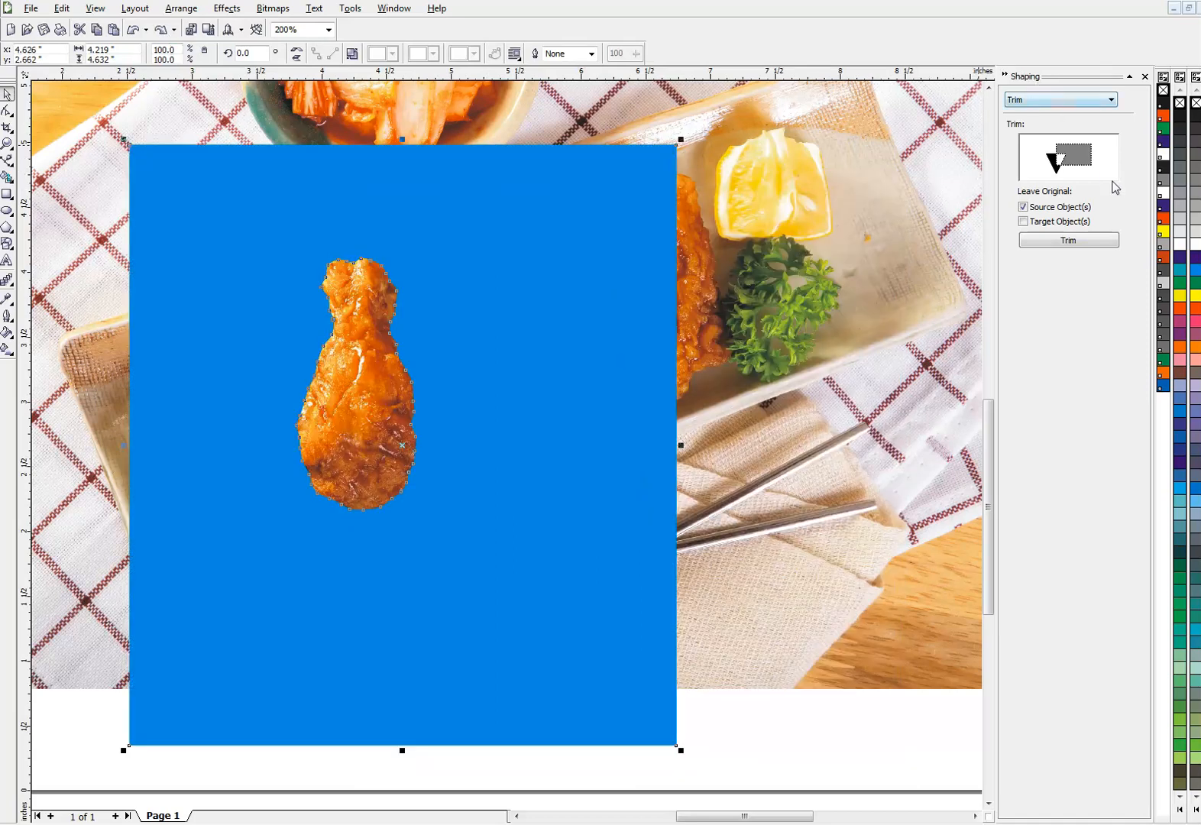
# - Trim the photo with the blue cutout shape
pyautogui.click(181, 8)
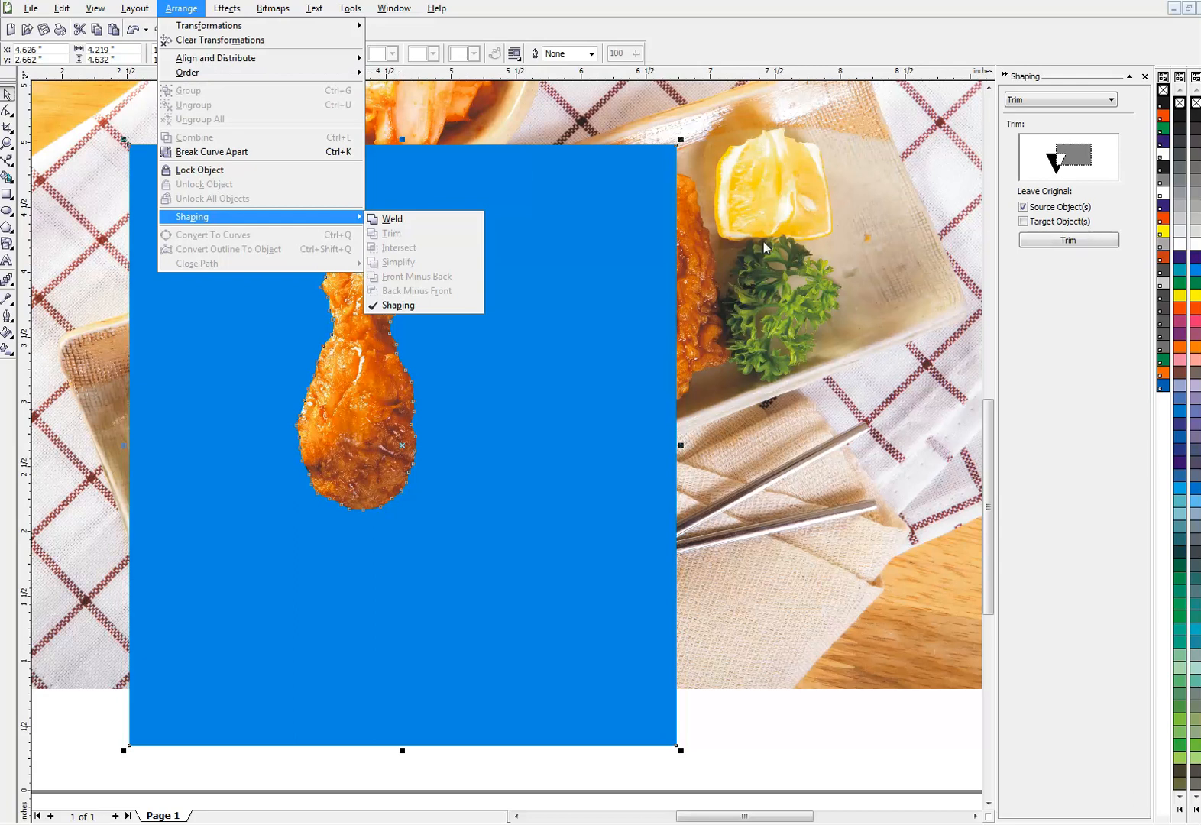
pyautogui.click(604, 229)
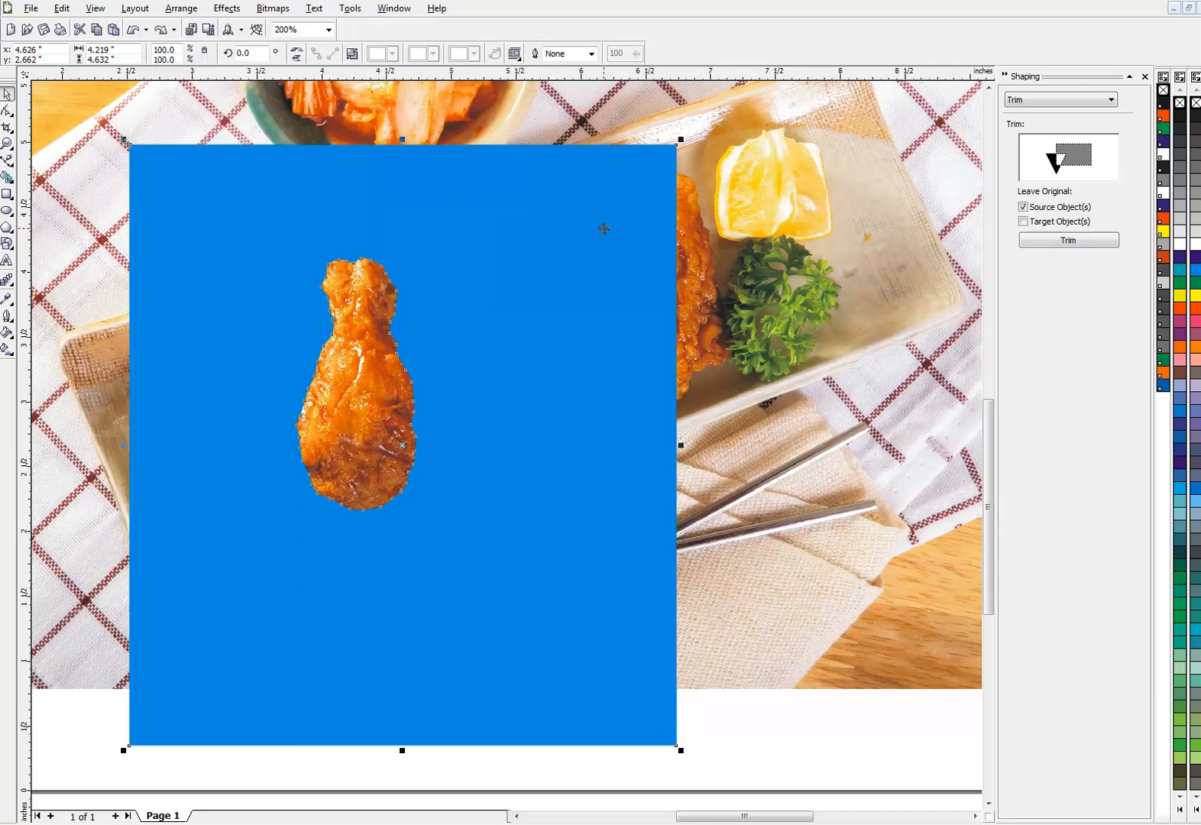
pyautogui.click(1053, 243)
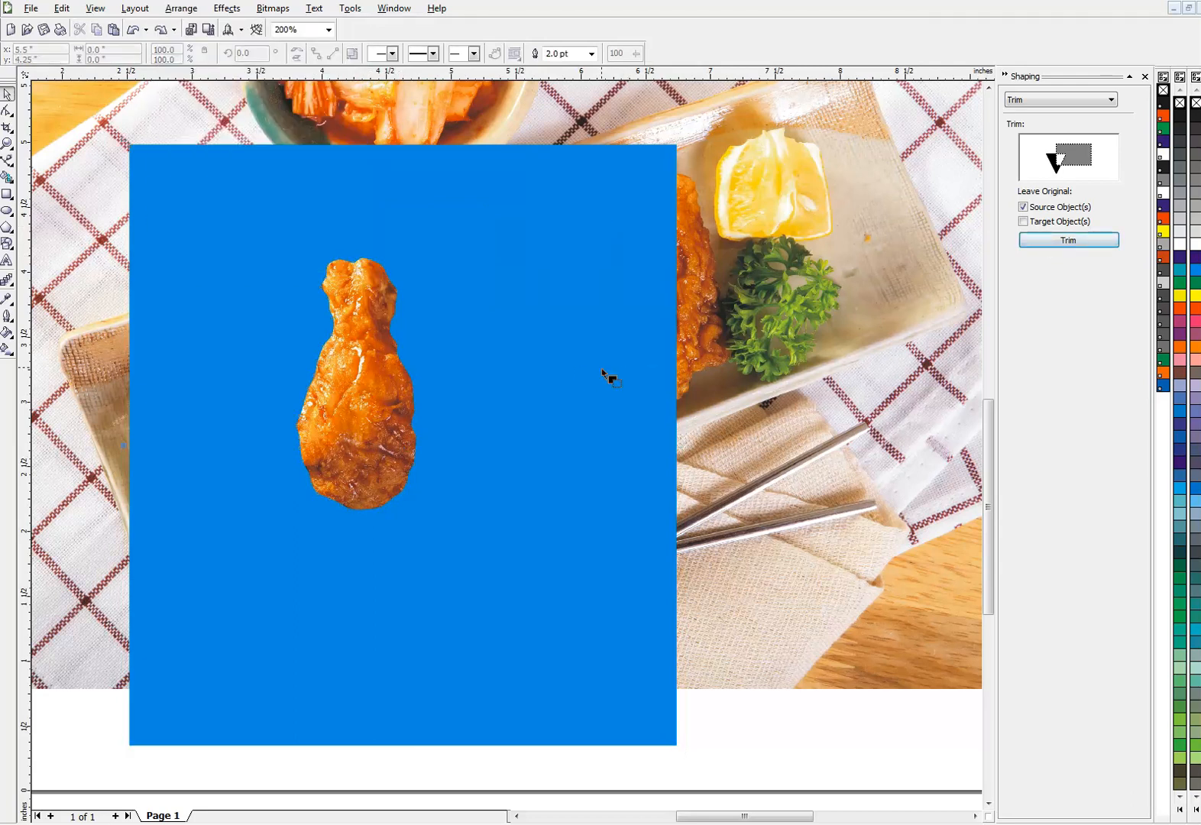
pyautogui.click(737, 313)
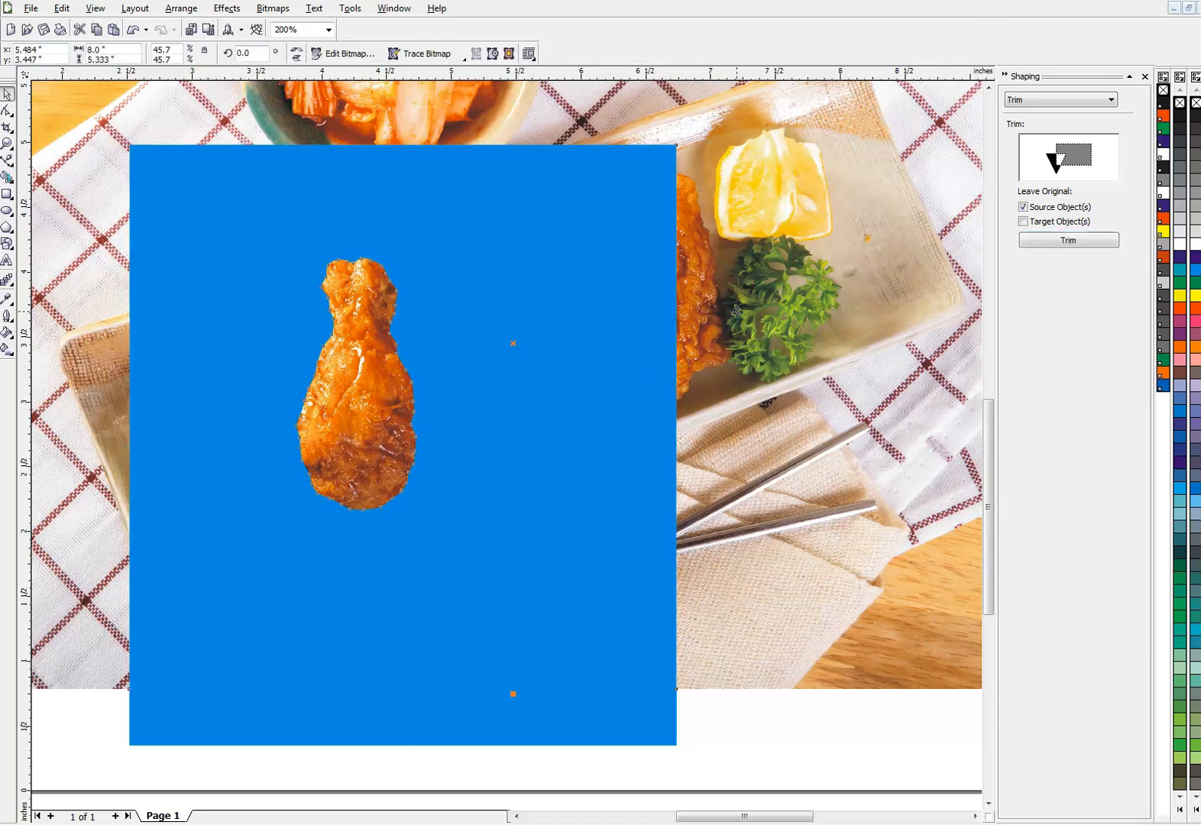
# - Move the blue cutout shape off the isolated drumstick and delete it
pyautogui.click(290, 305)
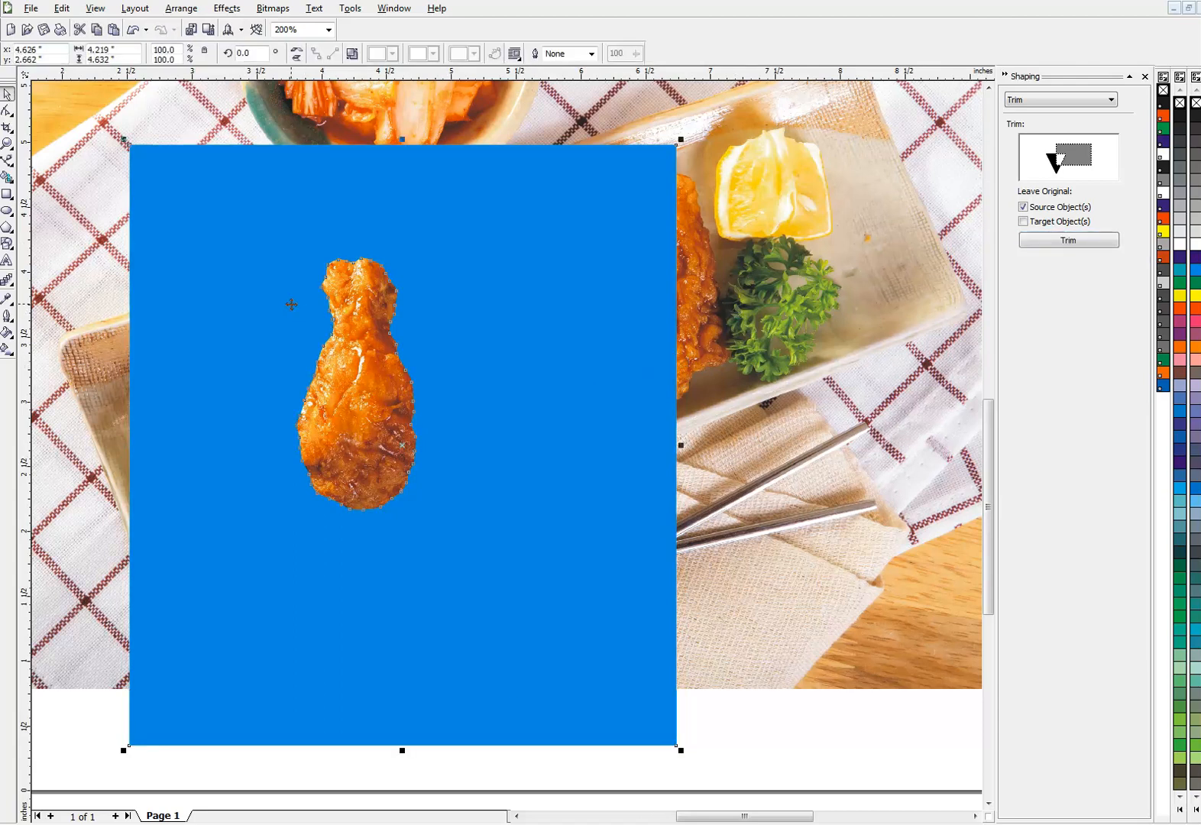
pyautogui.moveTo(291, 304); pyautogui.dragTo(614, 339)
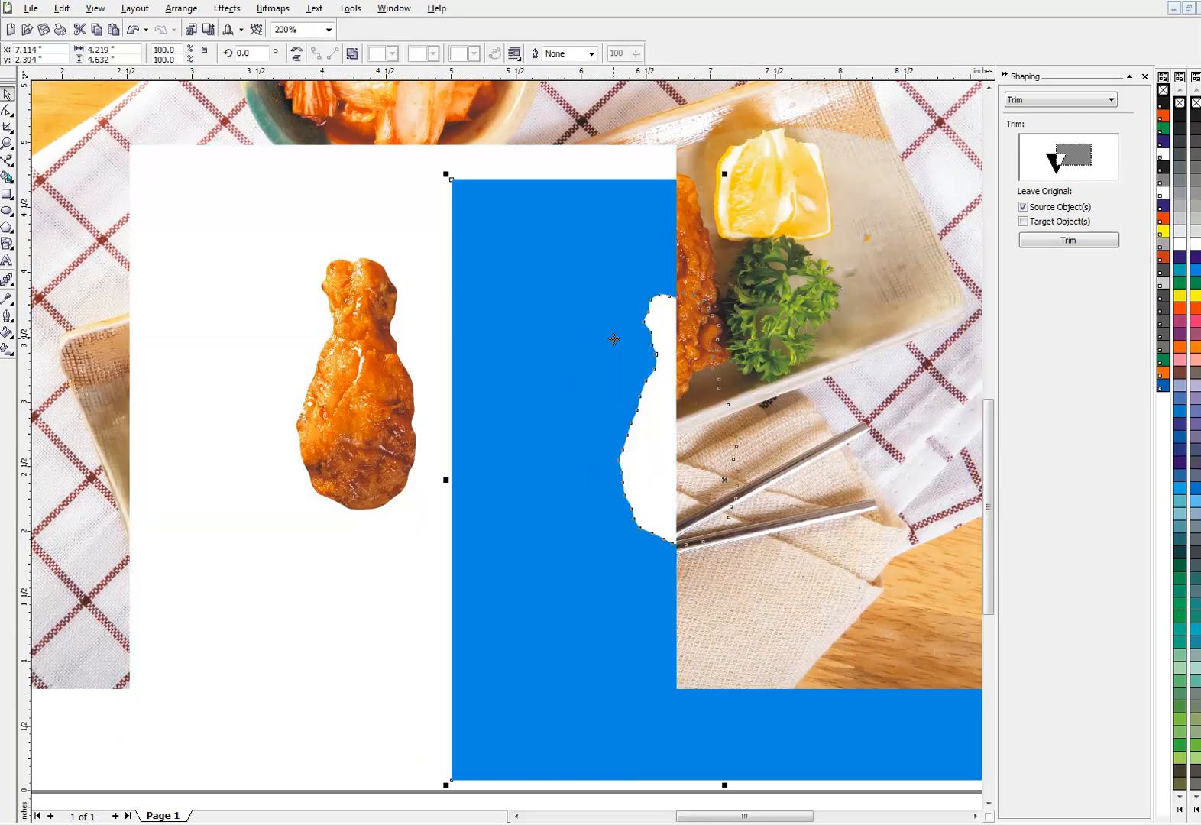
pyautogui.press('Delete')
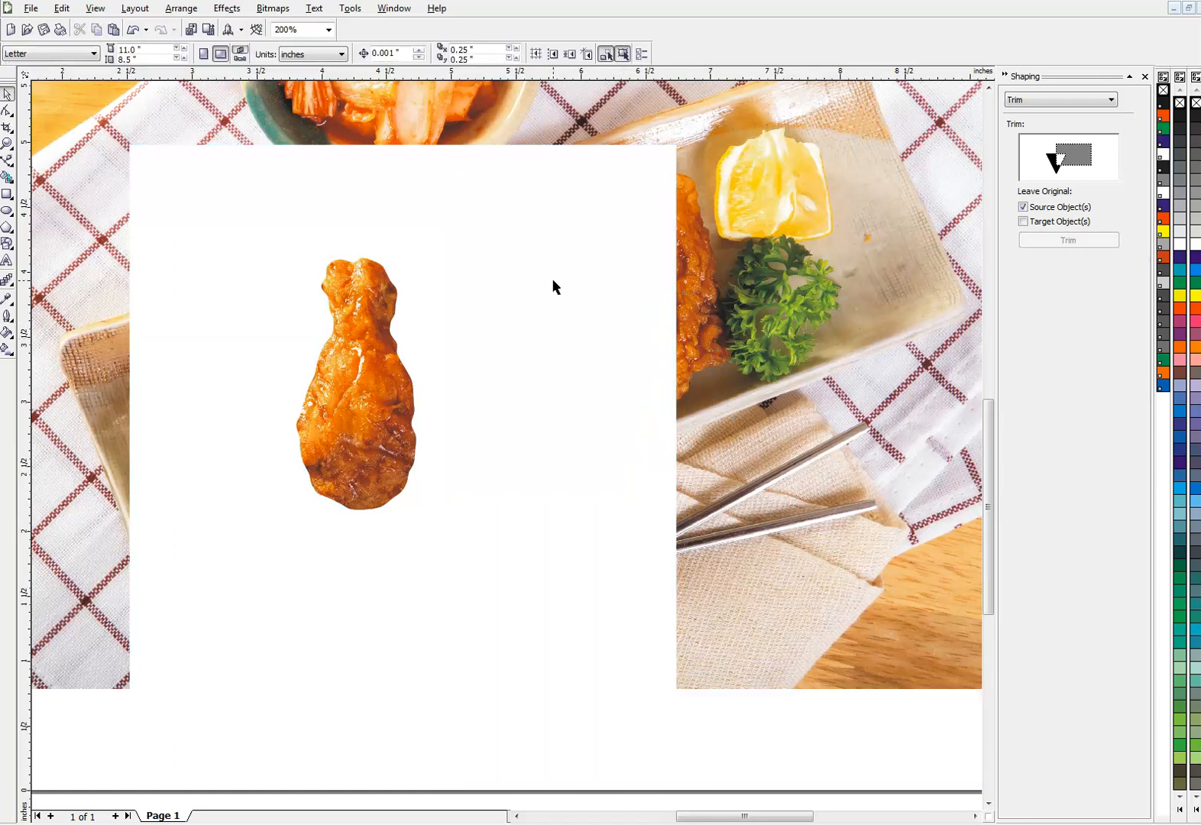
# - Break the trimmed RGB bitmap apart and delete the surrounding photo, keeping only the drumstick
pyautogui.click(367, 281)
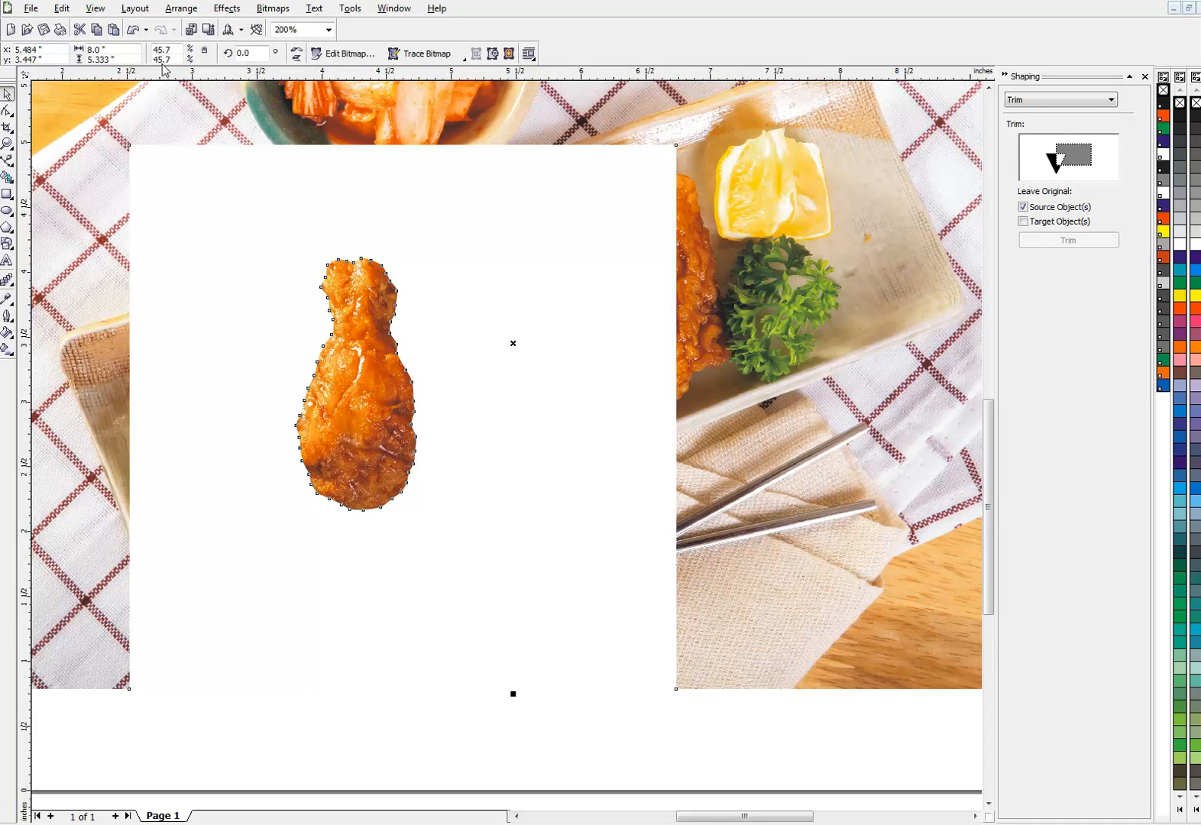
pyautogui.click(177, 9)
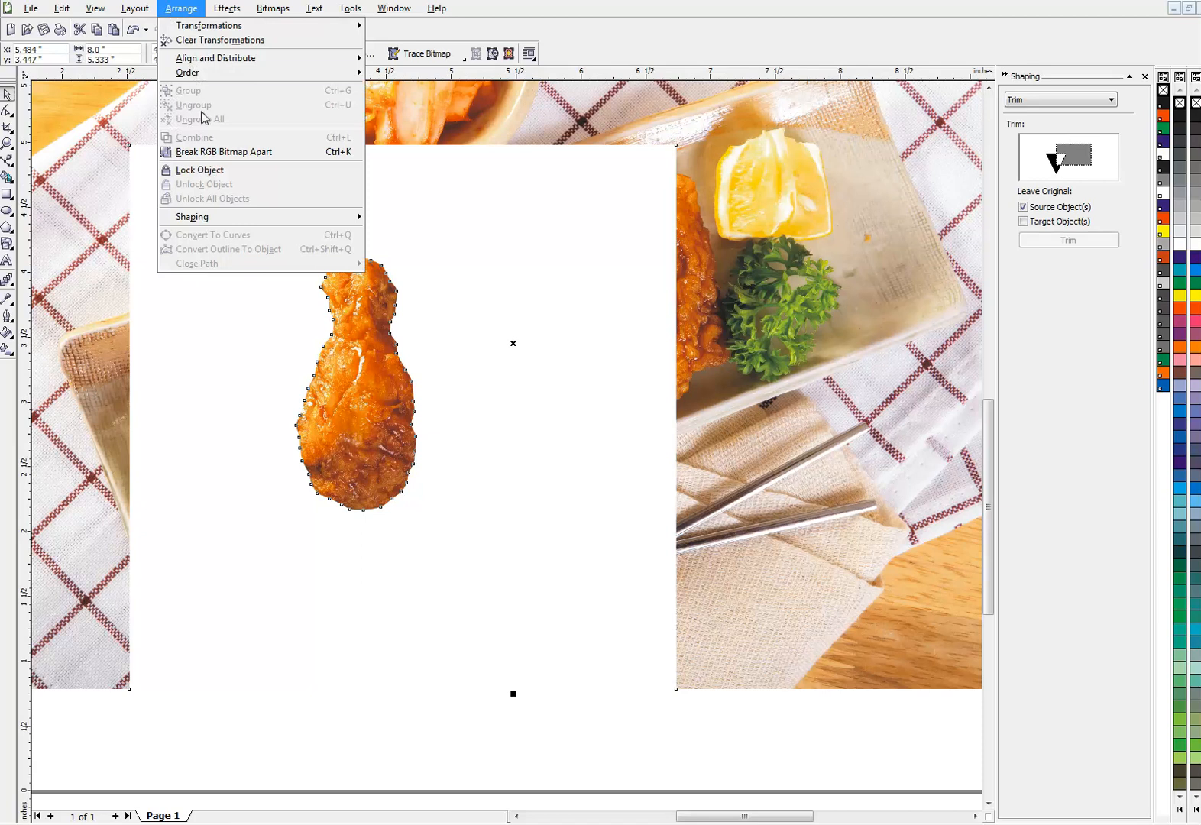
pyautogui.click(215, 158)
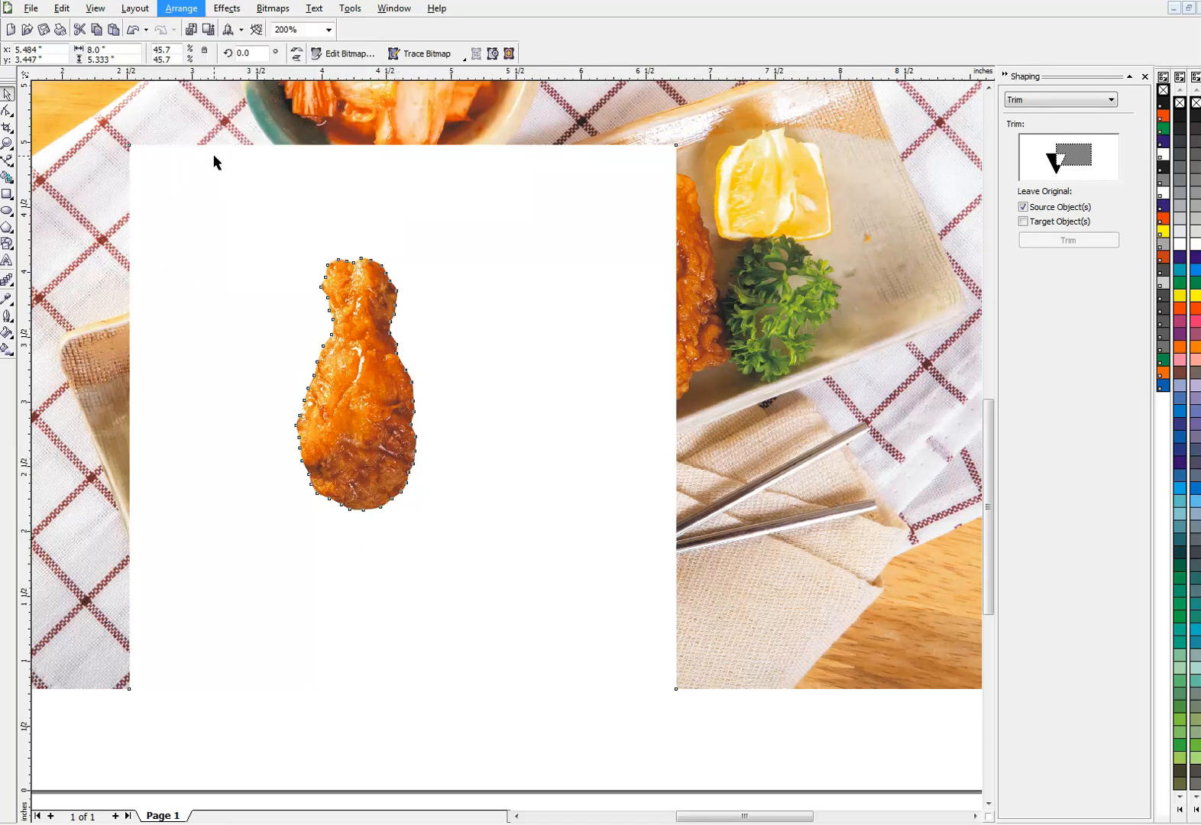
pyautogui.click(751, 732)
pyautogui.press('Tab')
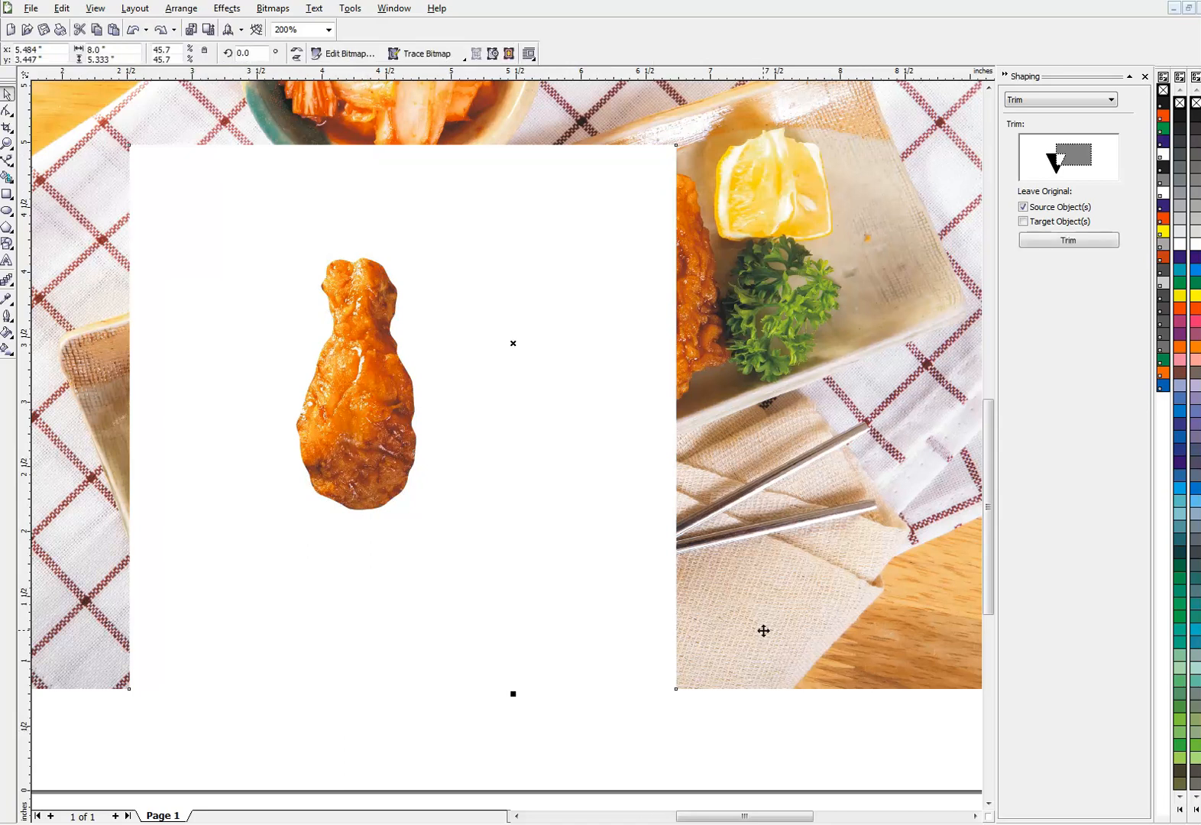
pyautogui.press('Delete')
pyautogui.press('Delete')
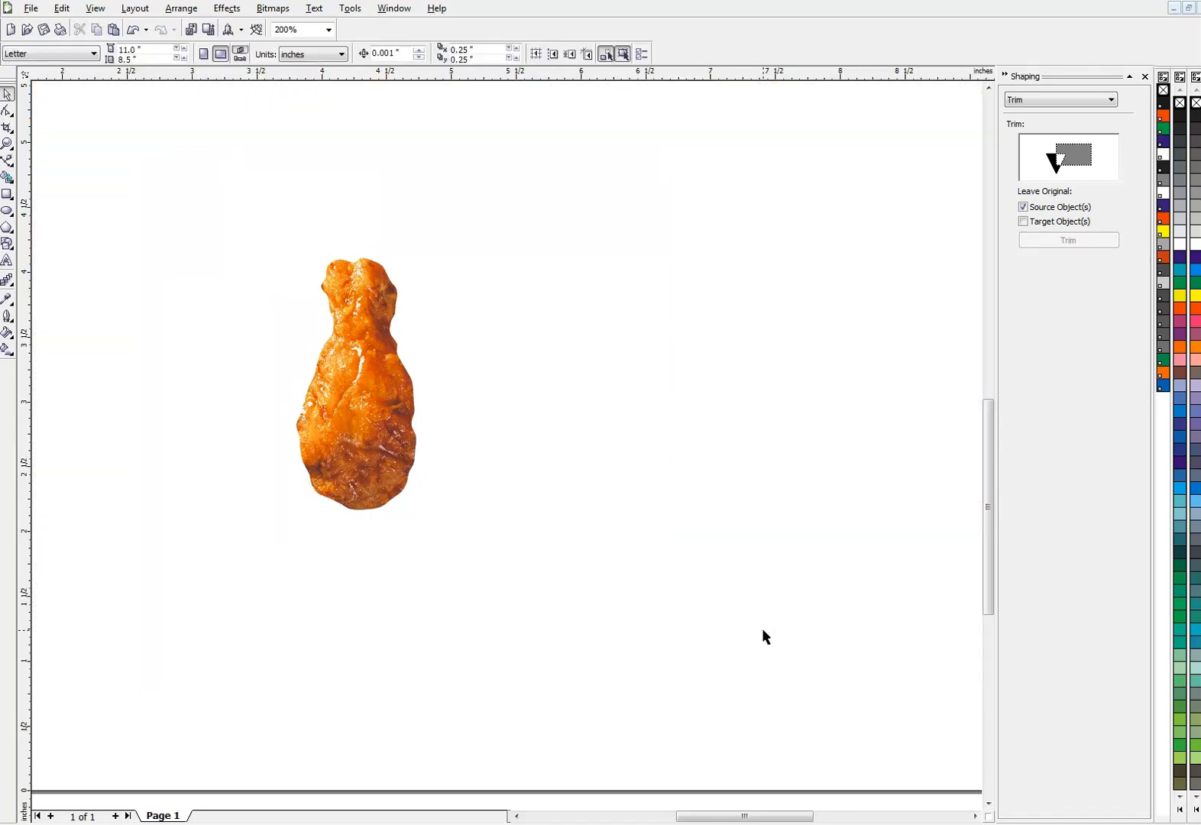
# - Rotate the drumstick to about 271.5° so it lies horizontally and stretch it to about 2.27 inches wide
pyautogui.click(365, 372)
pyautogui.click(365, 370)
pyautogui.moveTo(421, 252); pyautogui.dragTo(581, 493)
pyautogui.moveTo(351, 390); pyautogui.dragTo(398, 393)
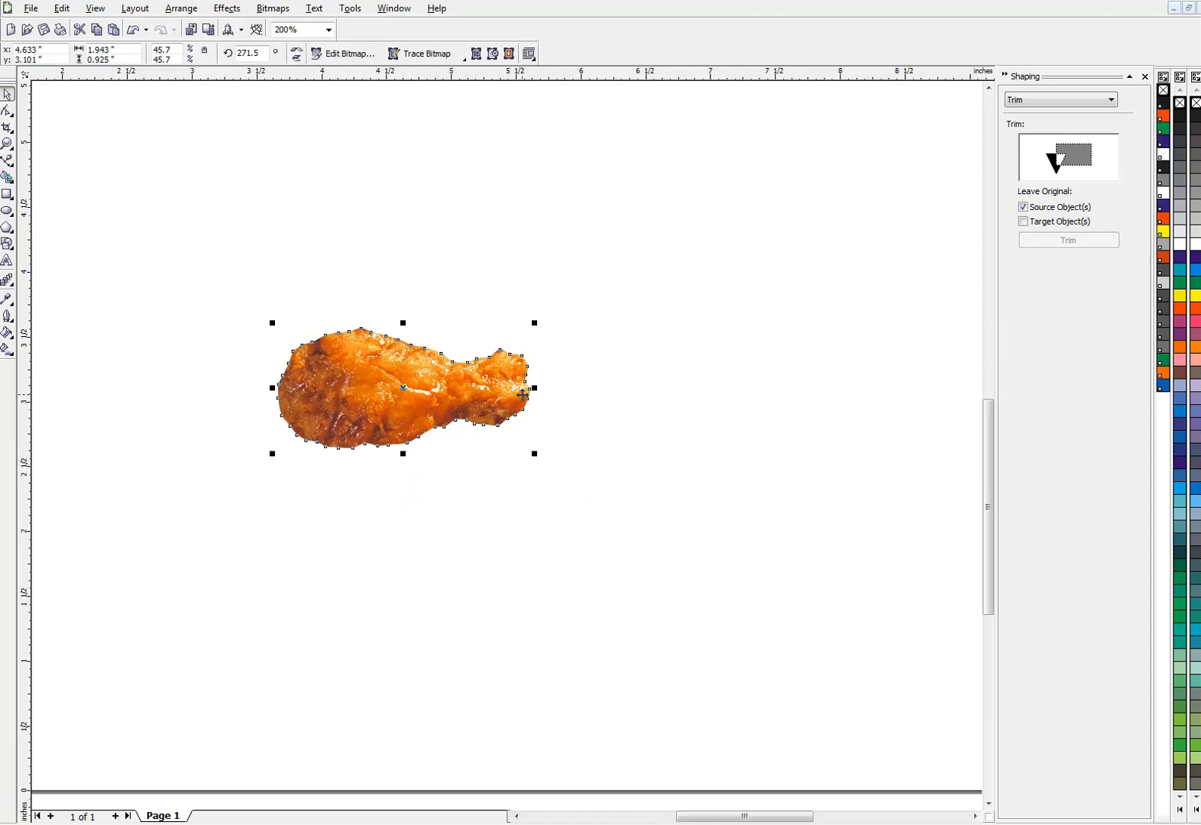
pyautogui.moveTo(535, 390); pyautogui.dragTo(578, 390)
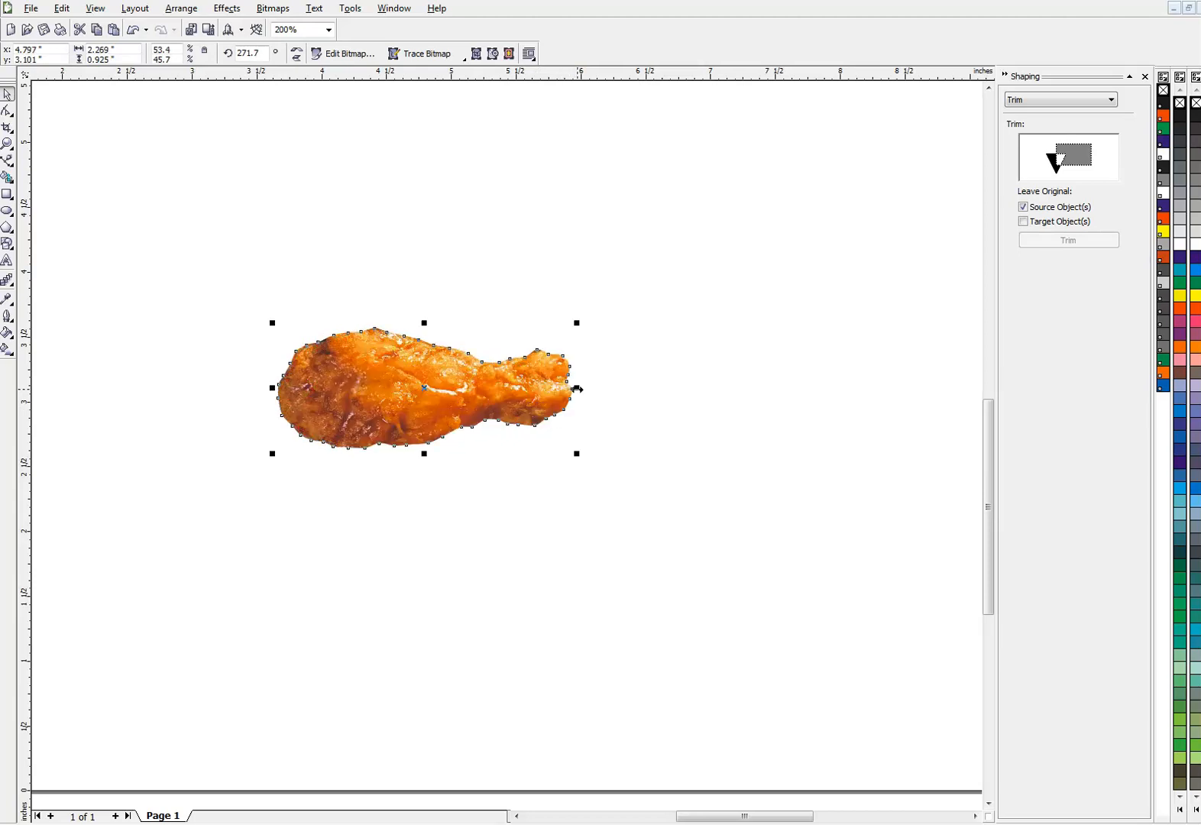
pyautogui.click(508, 494)
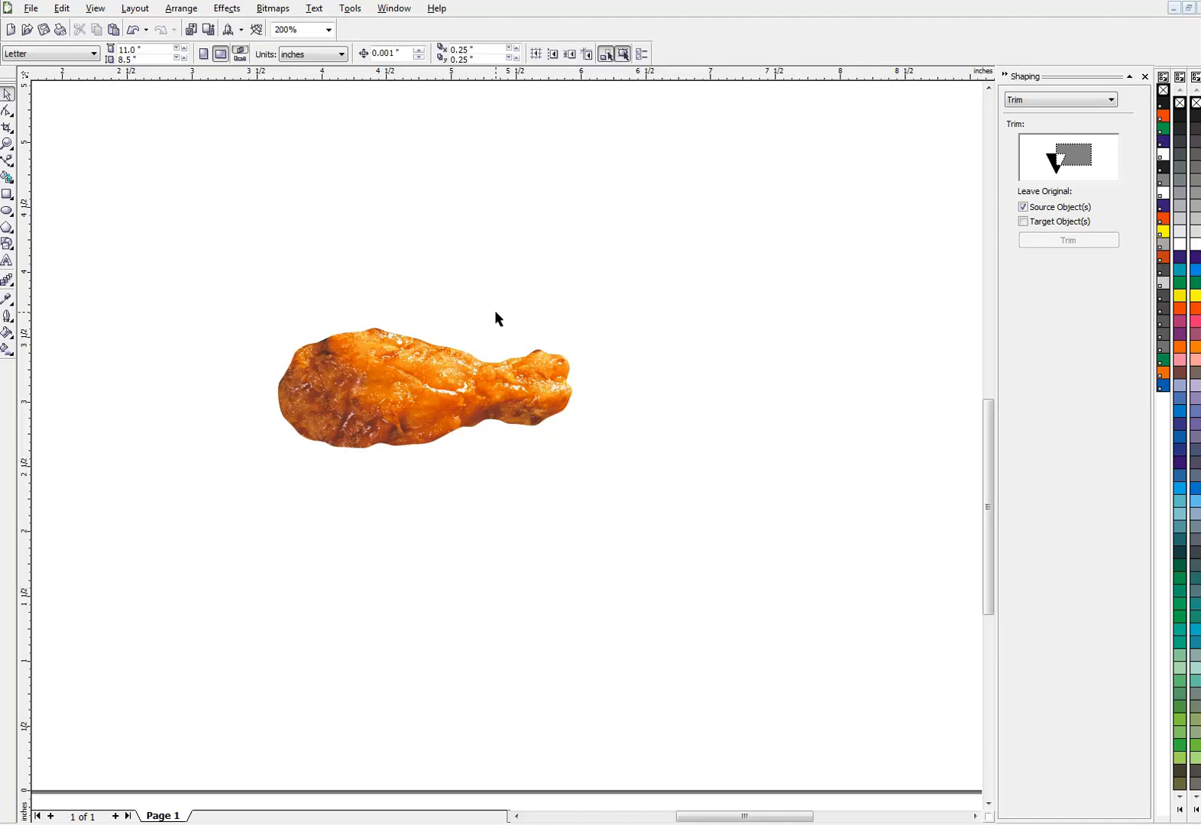
# - Open the drumstick bitmap in Corel PHOTO-PAINT, examine which image content it still contains, and return to the drawing
pyautogui.click(451, 355)
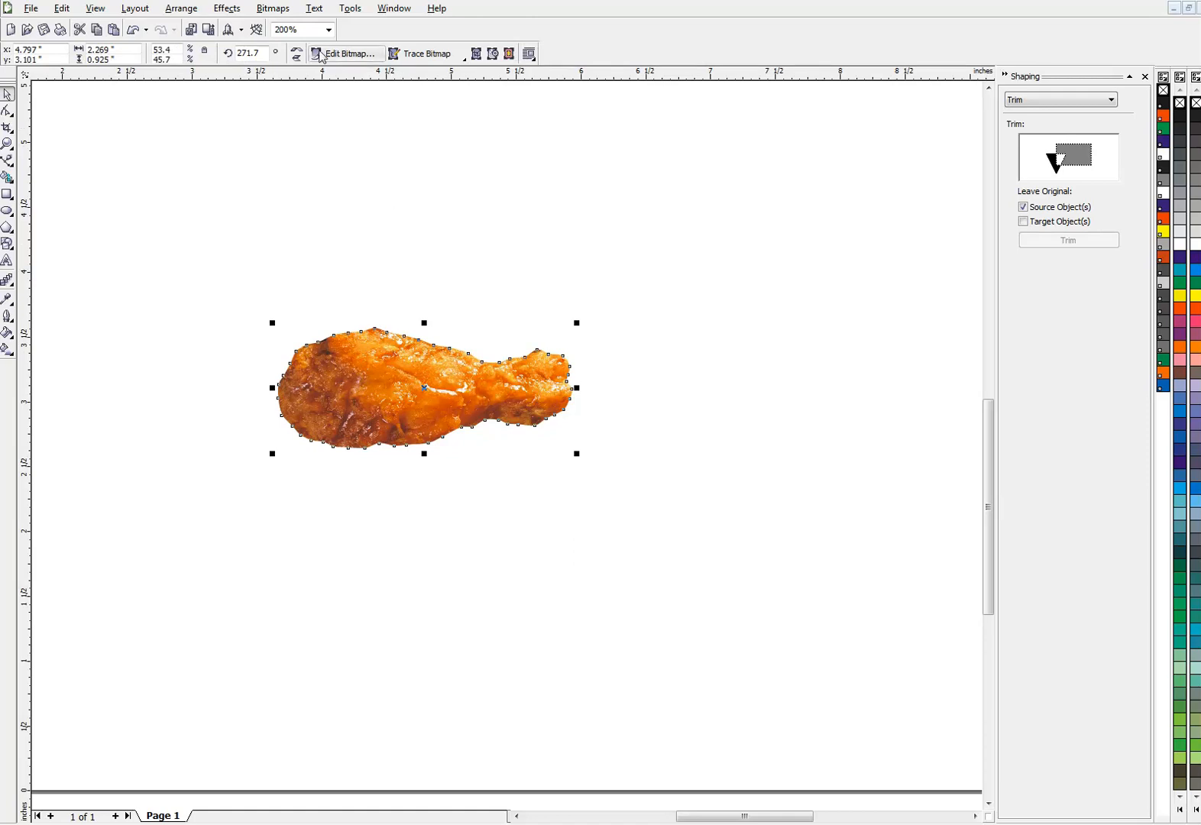
pyautogui.click(348, 53)
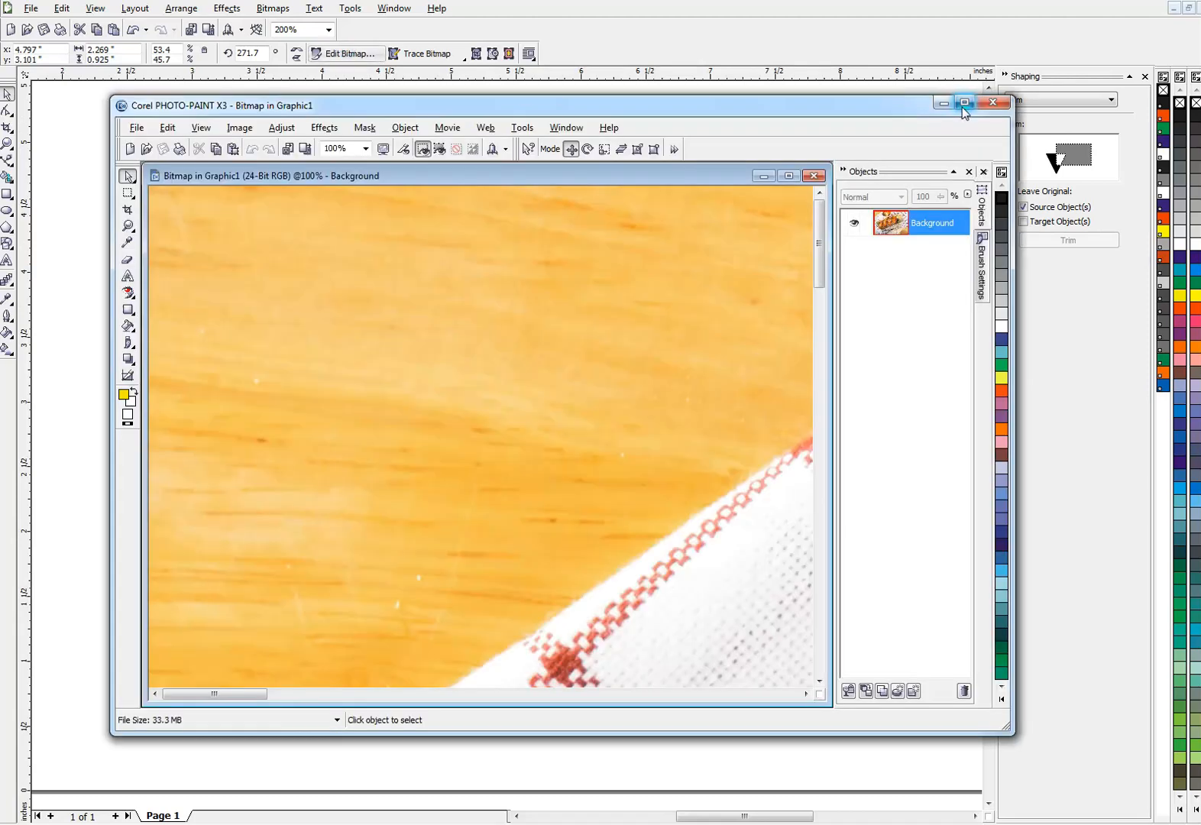
pyautogui.click(962, 105)
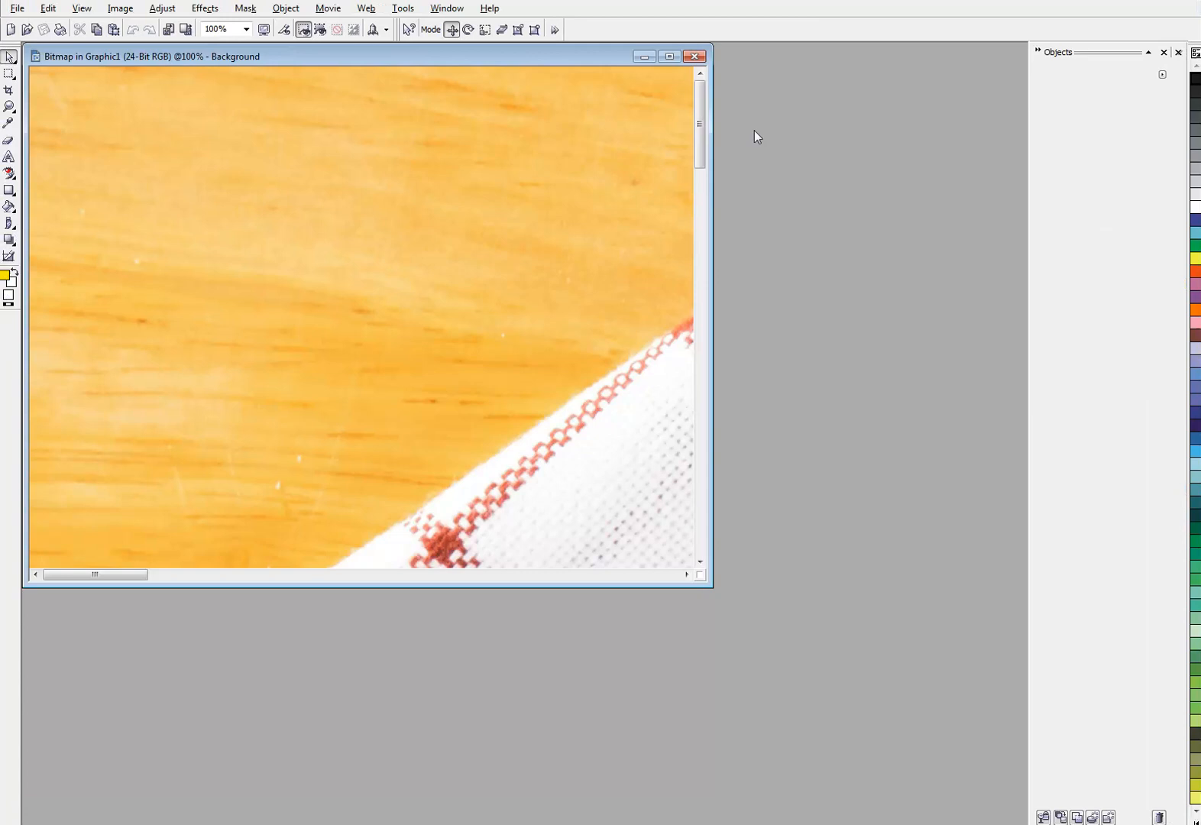
pyautogui.click(669, 58)
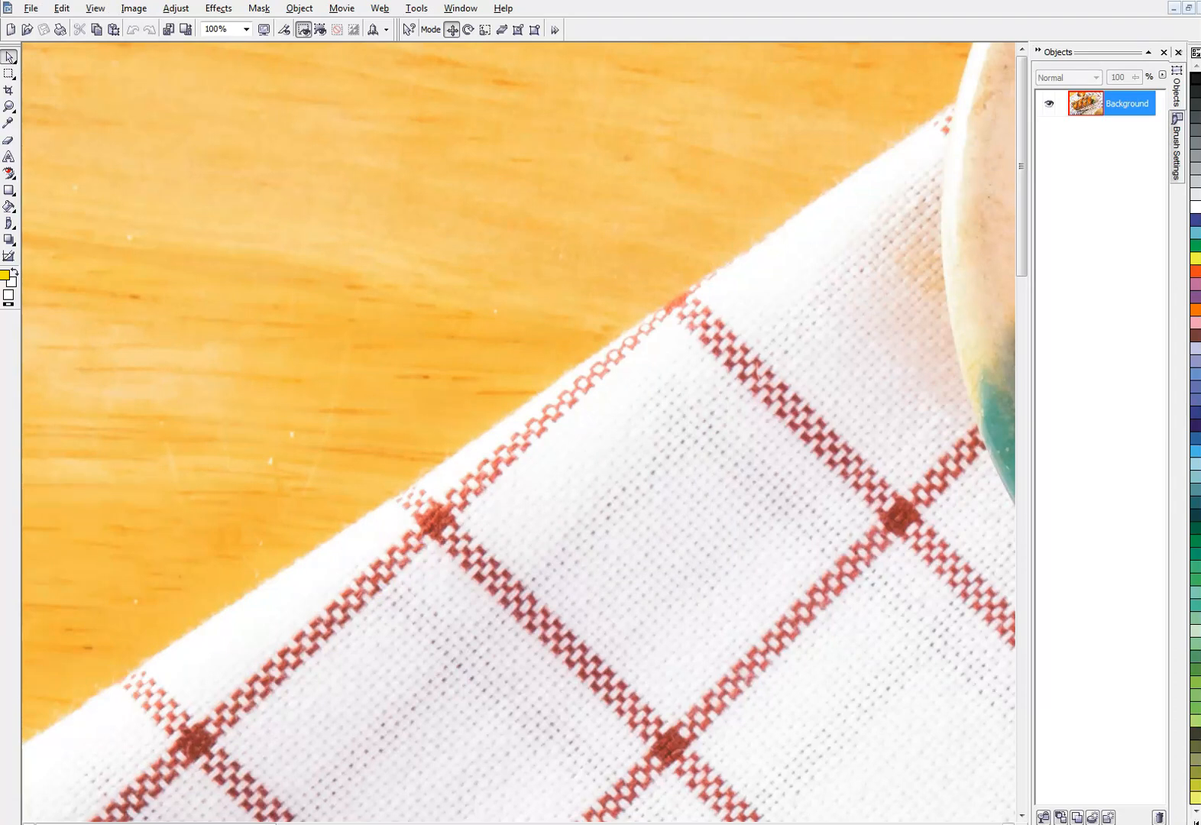
pyautogui.click(550, 824)
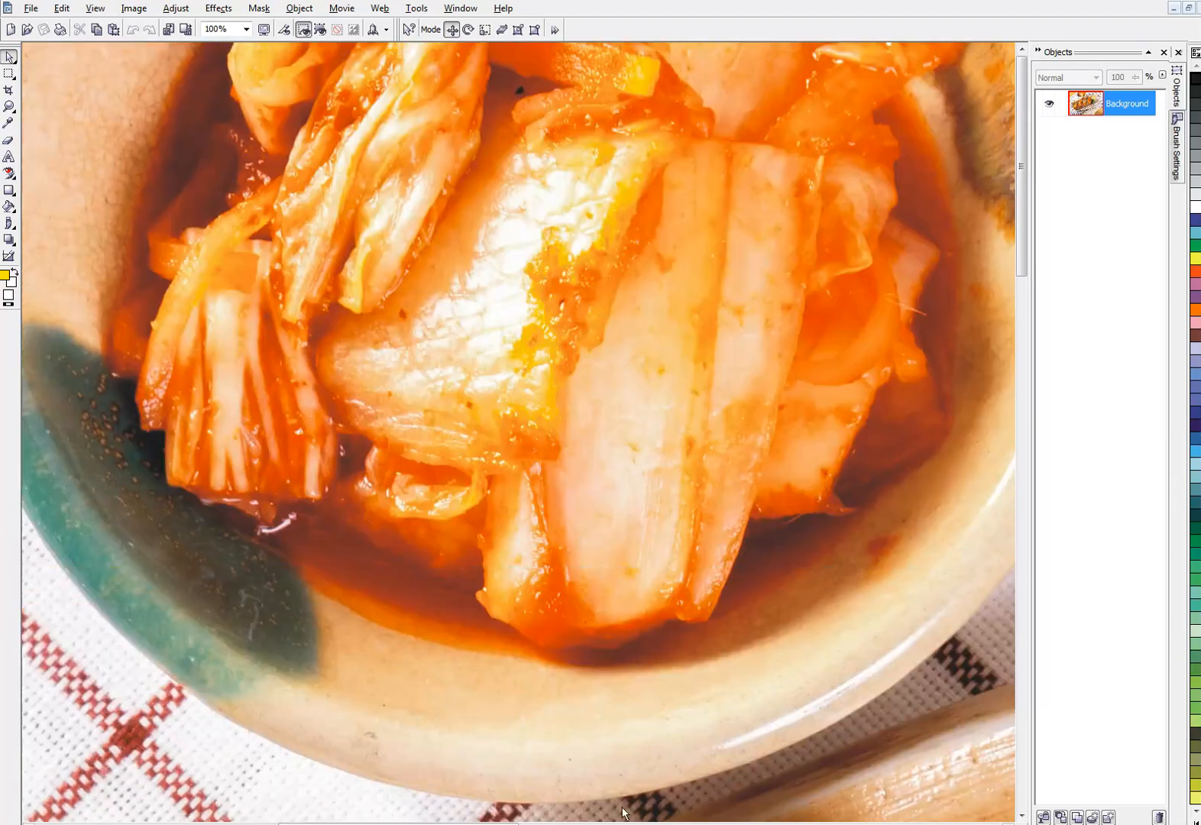
pyautogui.click(1023, 679)
pyautogui.click(1023, 681)
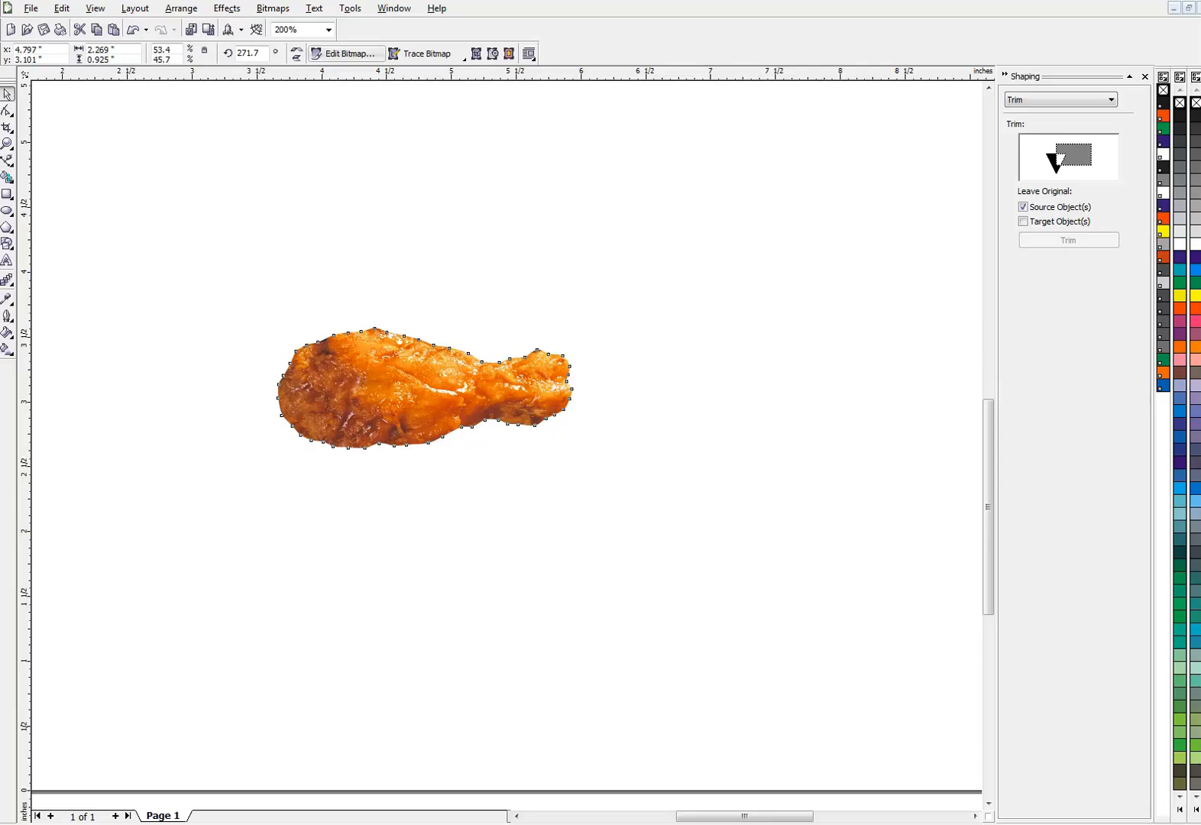
# - Convert the drumstick to a 150 dpi RGB Color (24-bit) bitmap with anti-aliasing and a transparent background
pyautogui.click(431, 368)
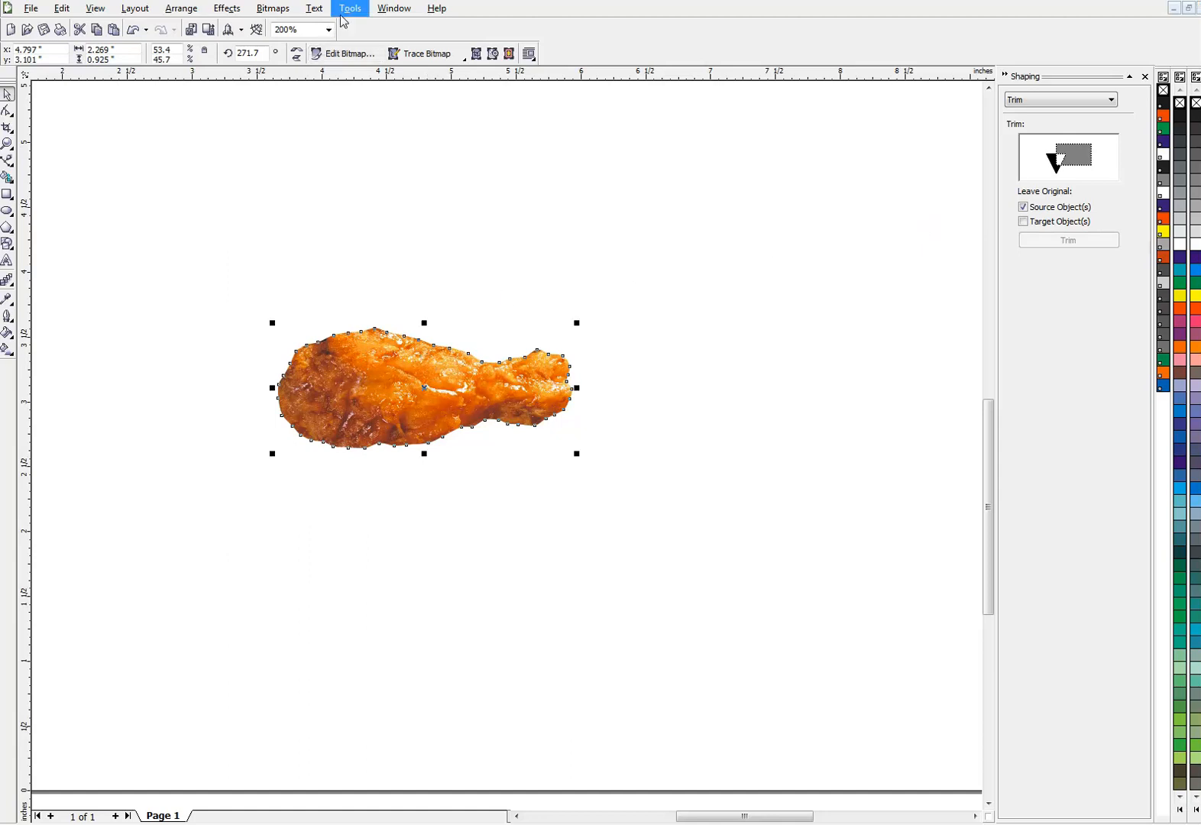
pyautogui.click(280, 13)
pyautogui.click(275, 26)
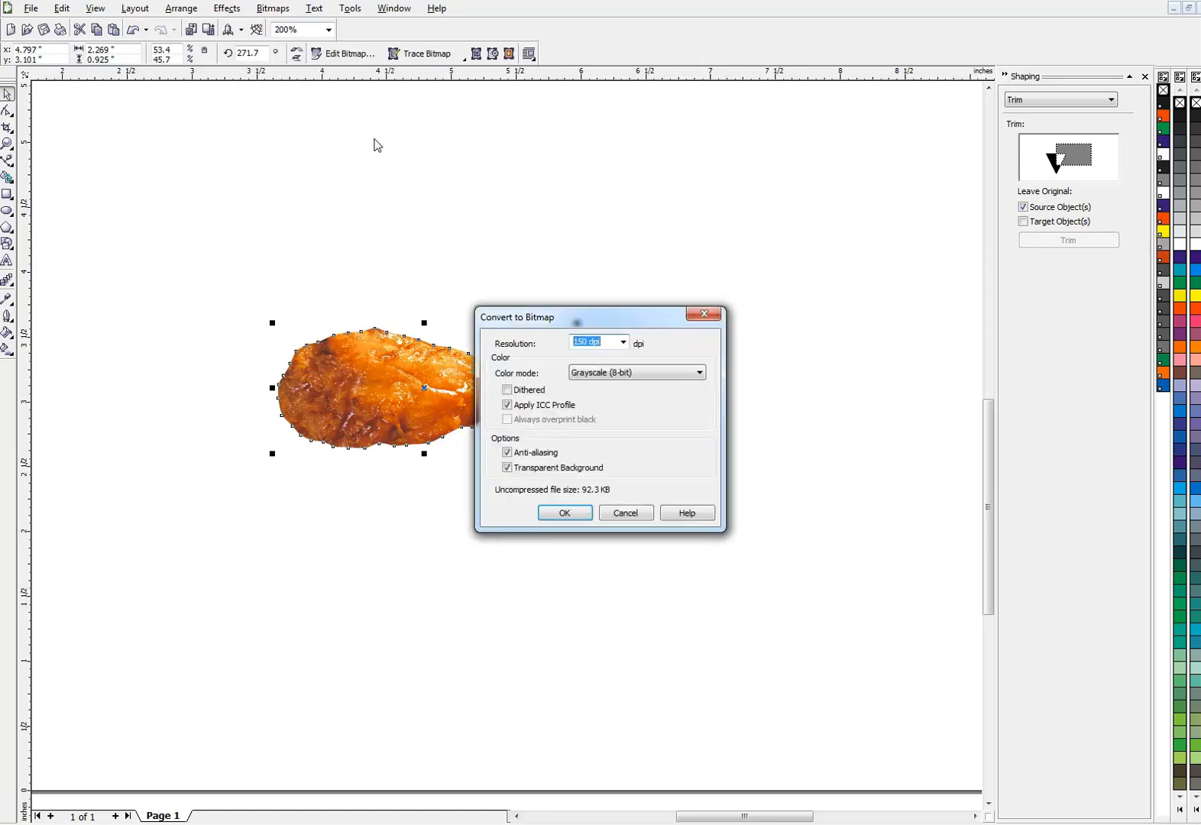
pyautogui.click(618, 373)
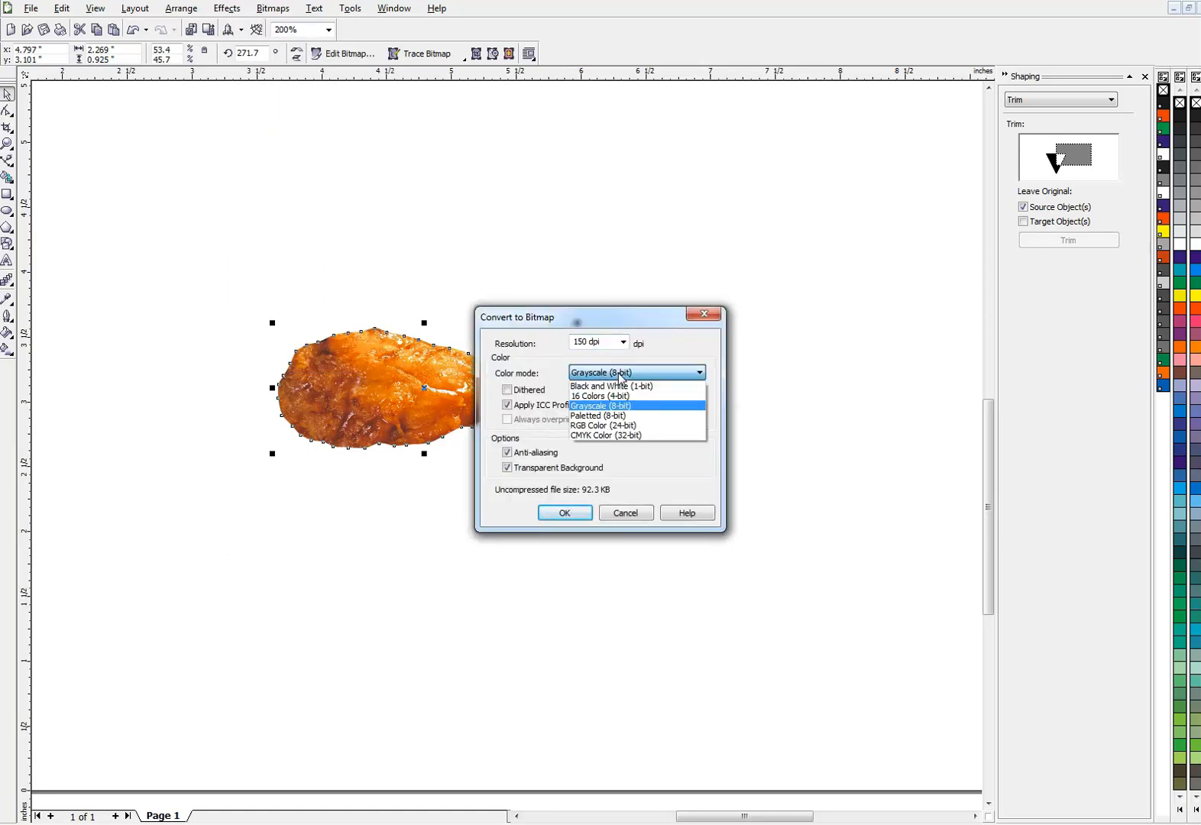
pyautogui.click(597, 430)
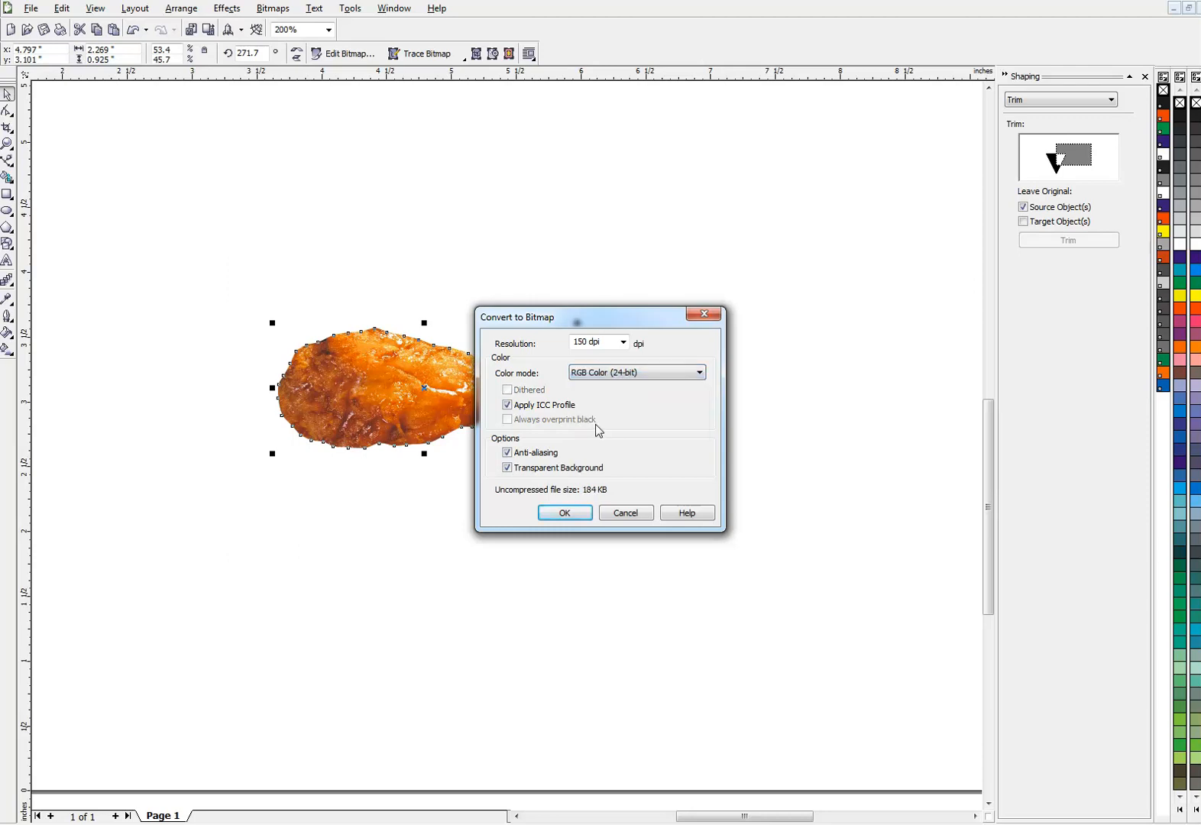
pyautogui.click(572, 516)
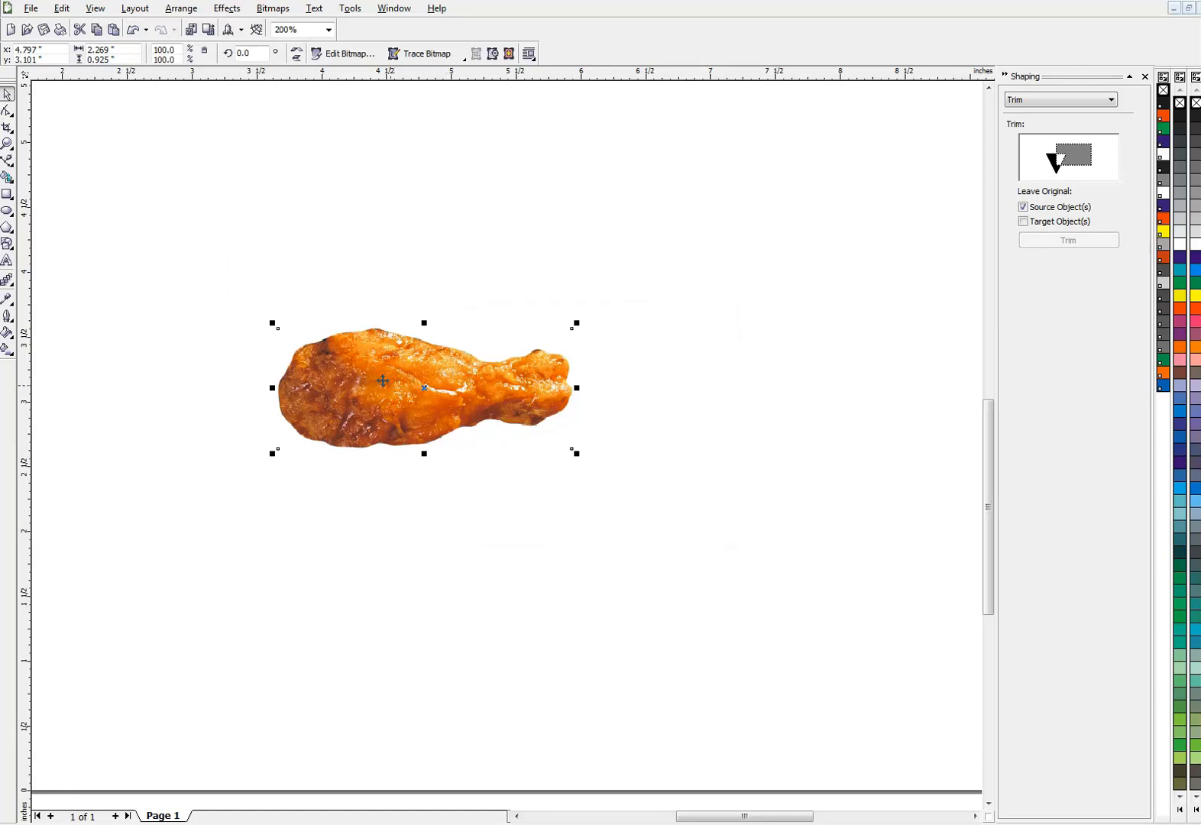
# - Open the converted drumstick in Corel PHOTO-PAINT and maximize both the program and the image window
pyautogui.click(343, 55)
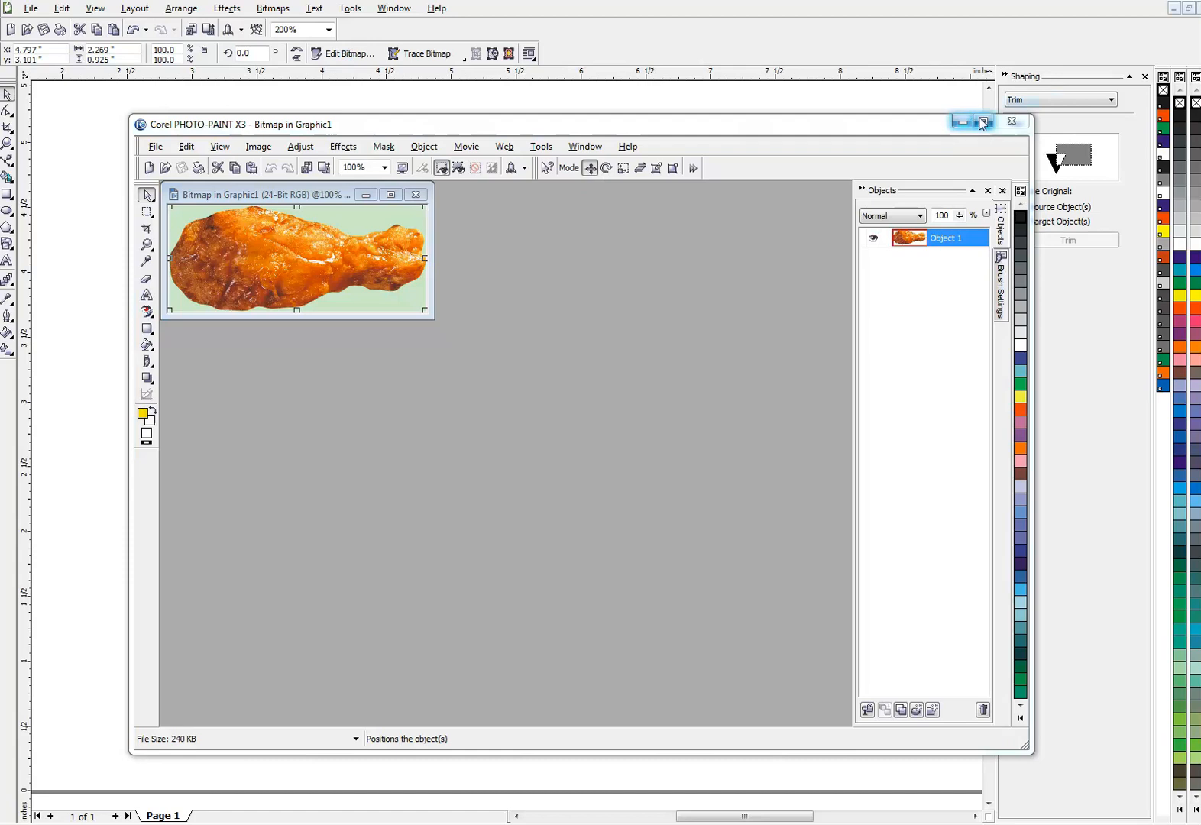
pyautogui.click(982, 123)
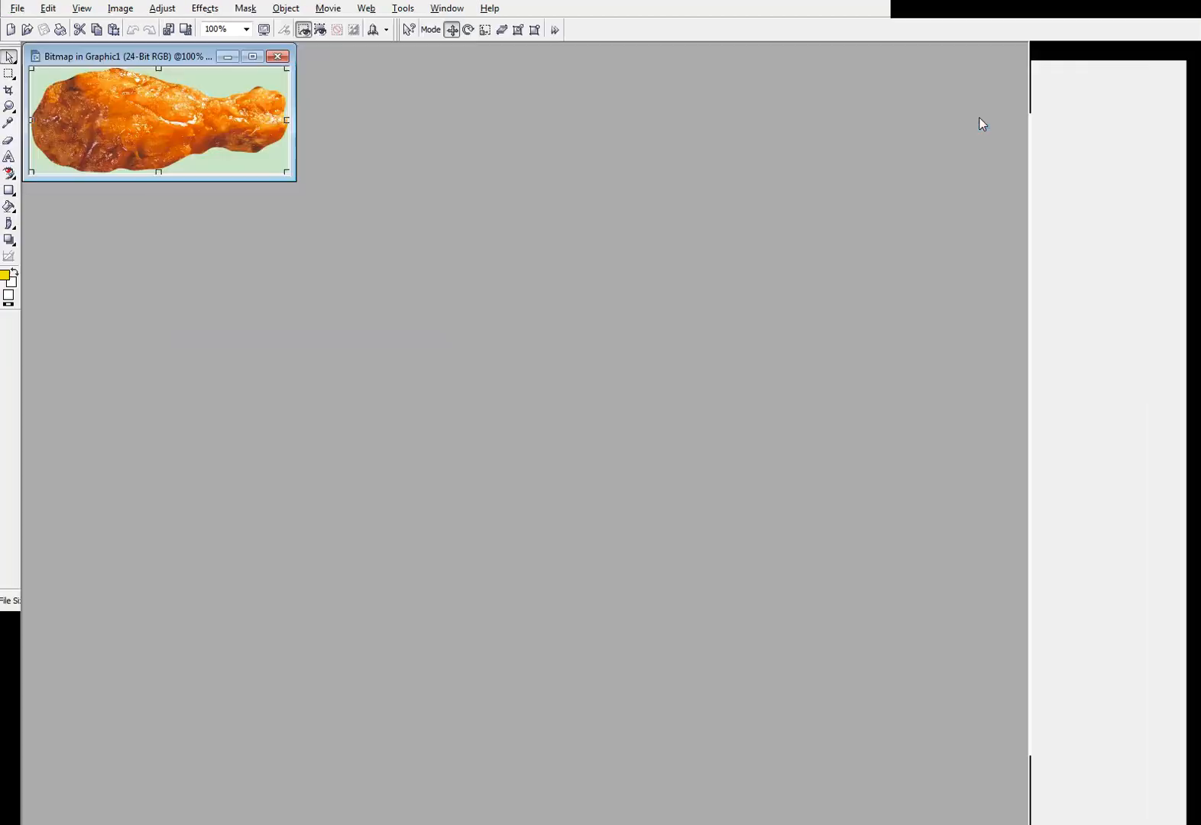
pyautogui.click(252, 59)
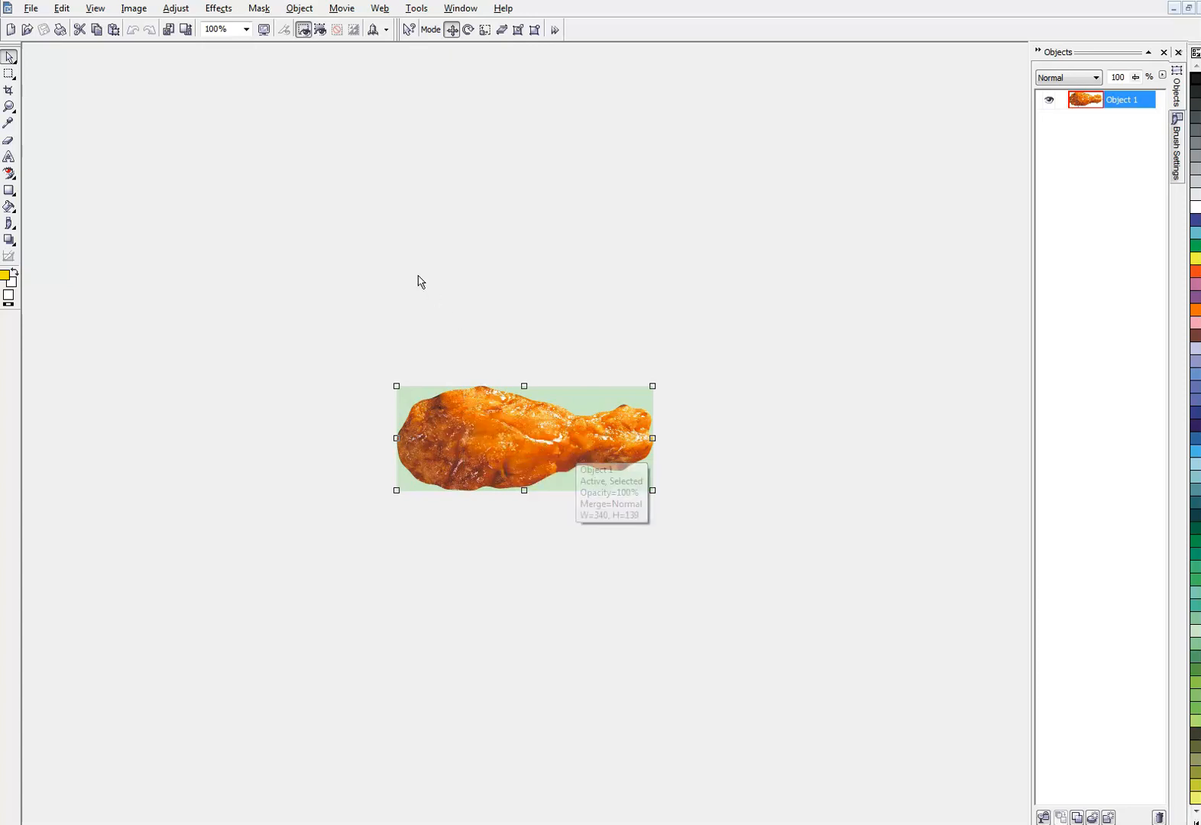
# - Create a mask from the drumstick object and invert it
pyautogui.click(259, 8)
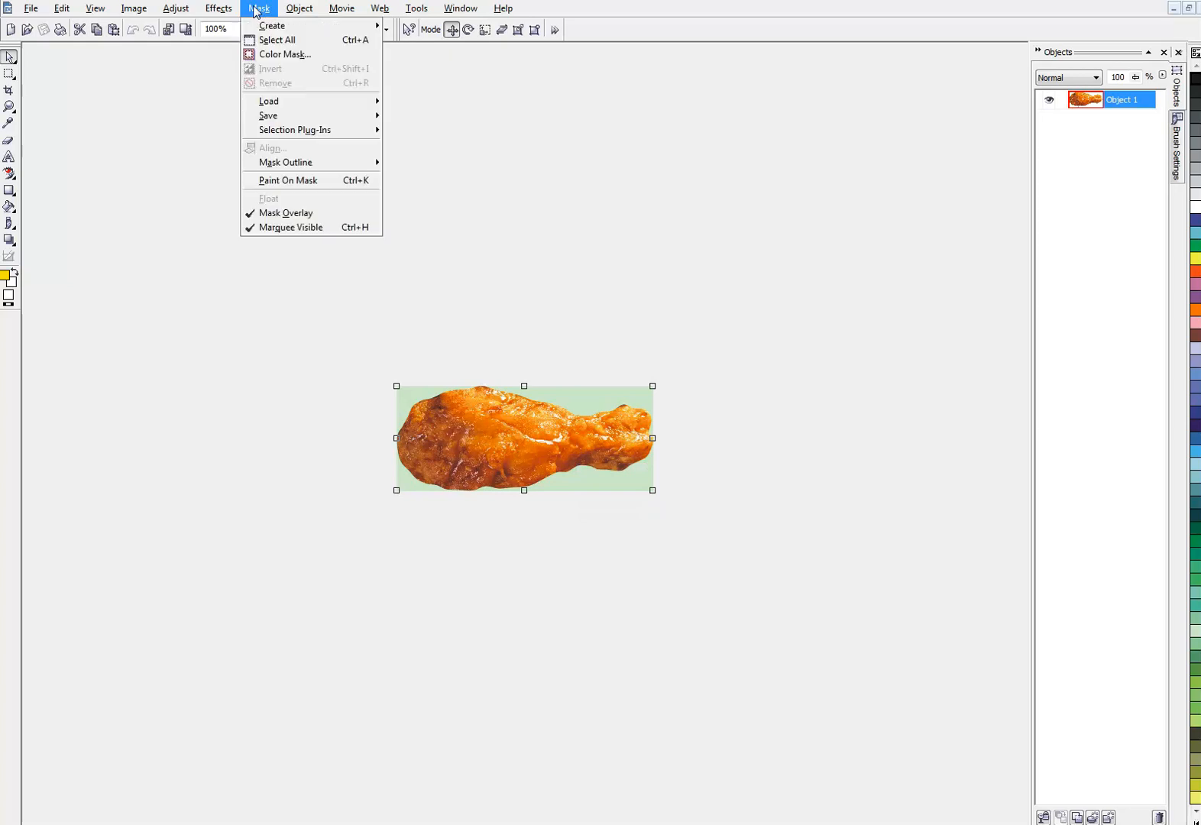
pyautogui.moveTo(263, 32)
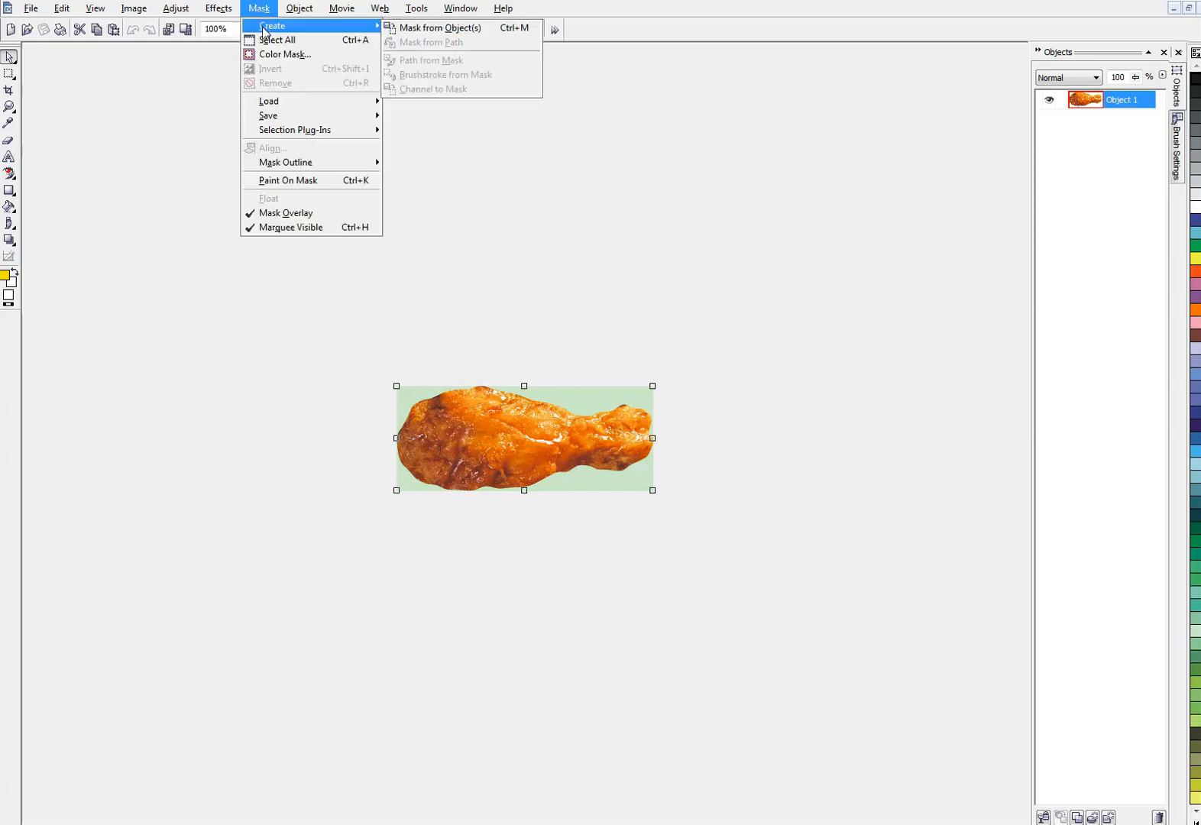
pyautogui.click(414, 28)
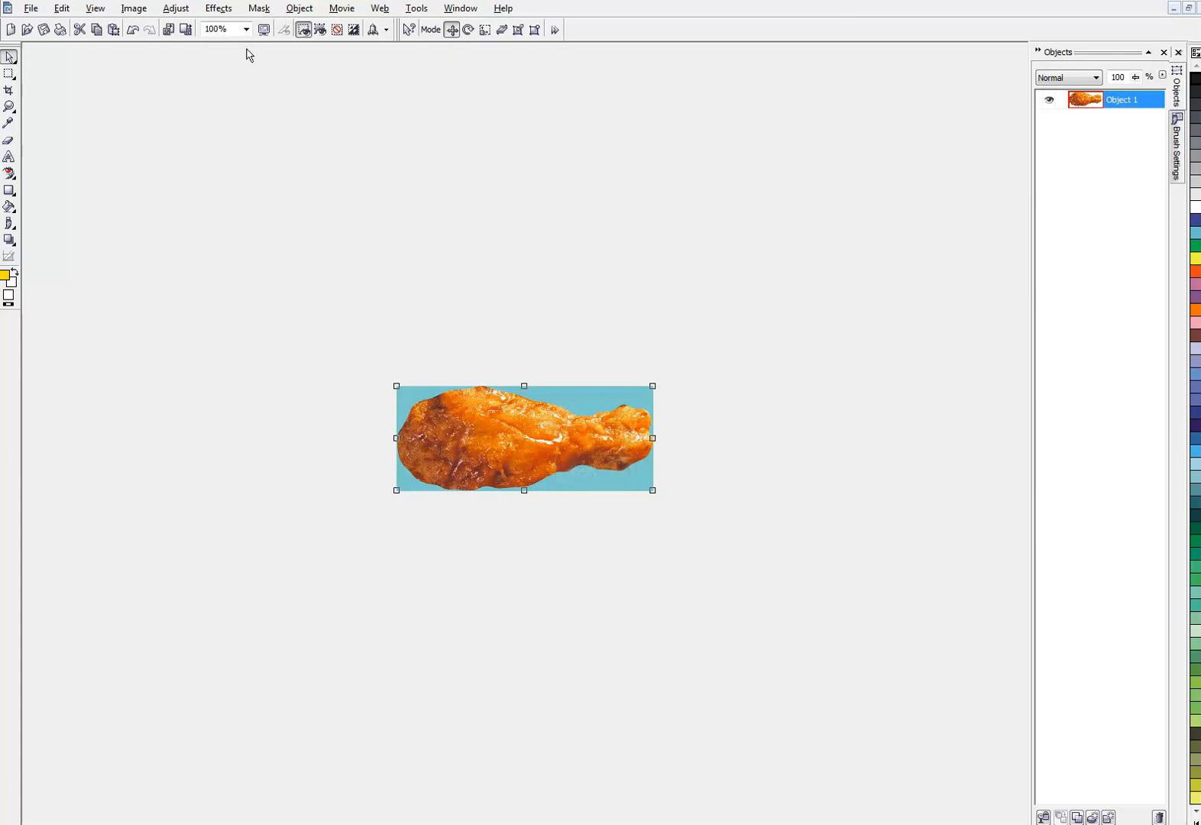
pyautogui.click(260, 9)
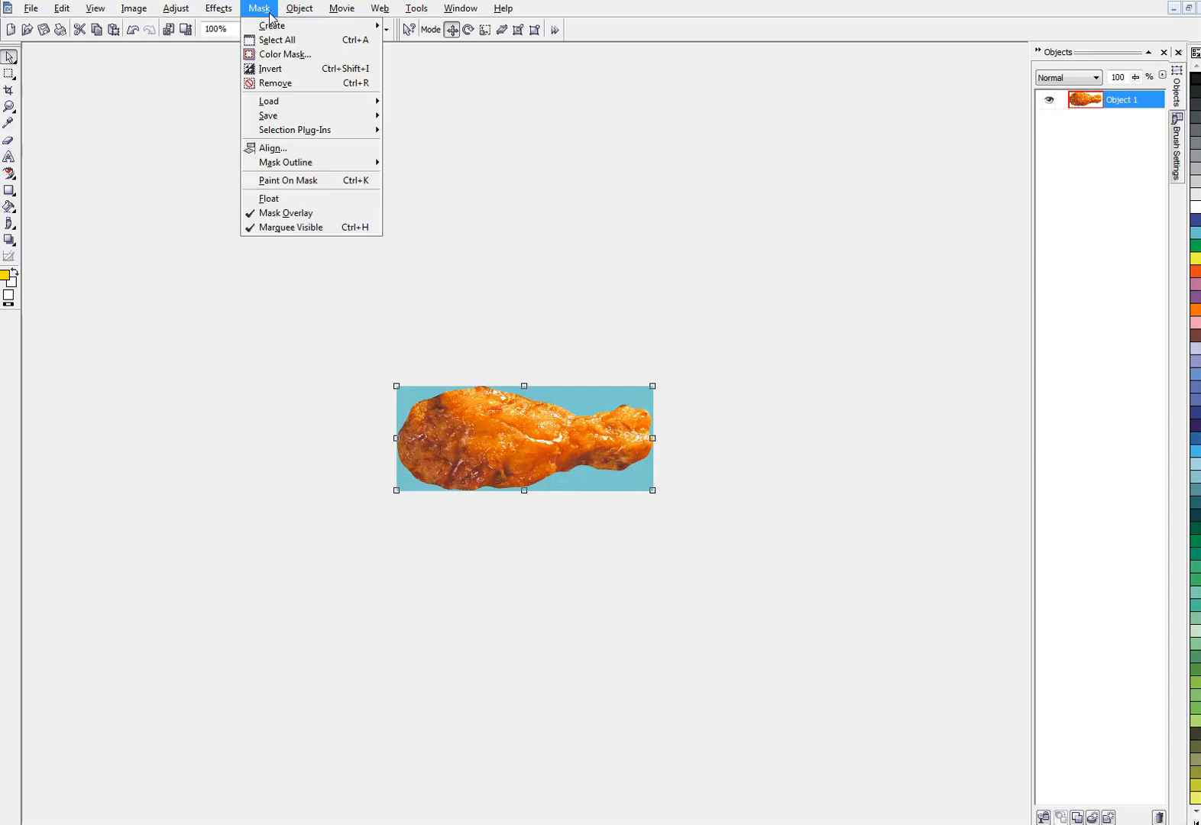
pyautogui.click(276, 69)
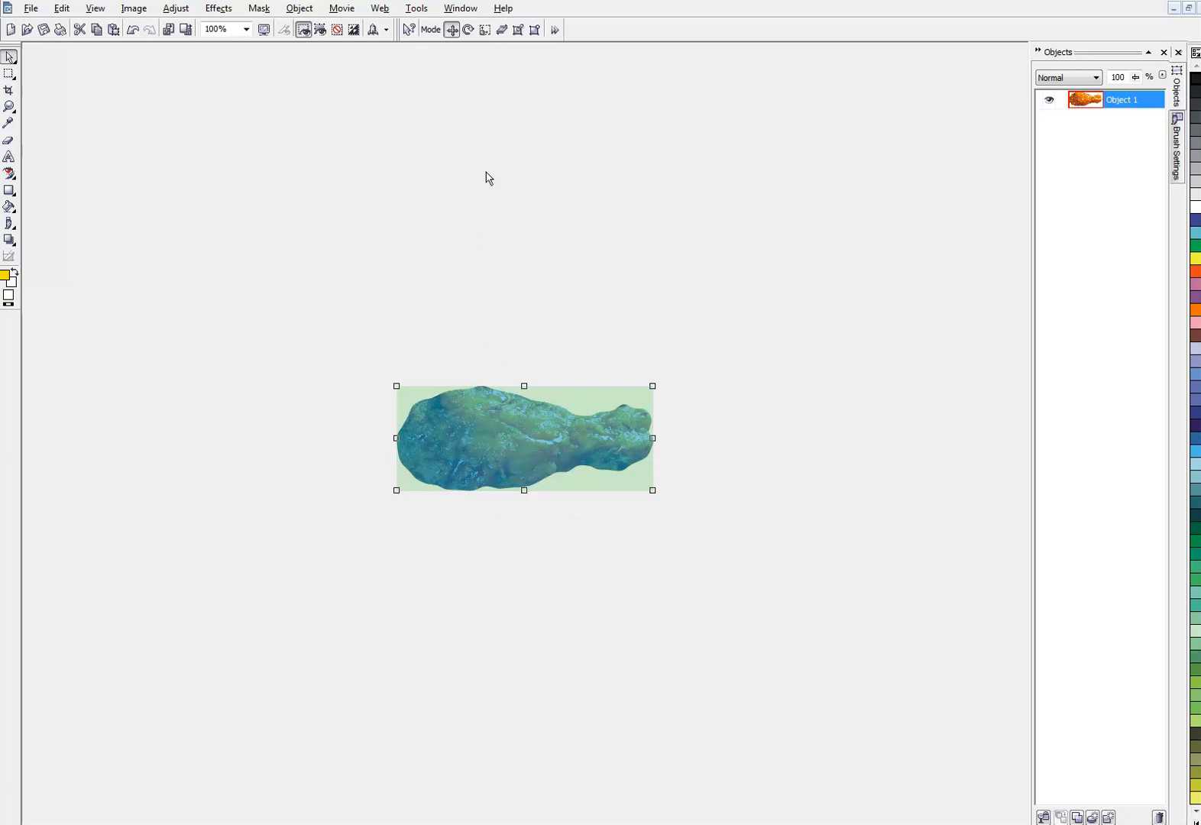
# - Feather the inverted mask outward with linear edges and cut the masked area to soften the drumstick's edge
pyautogui.click(268, 10)
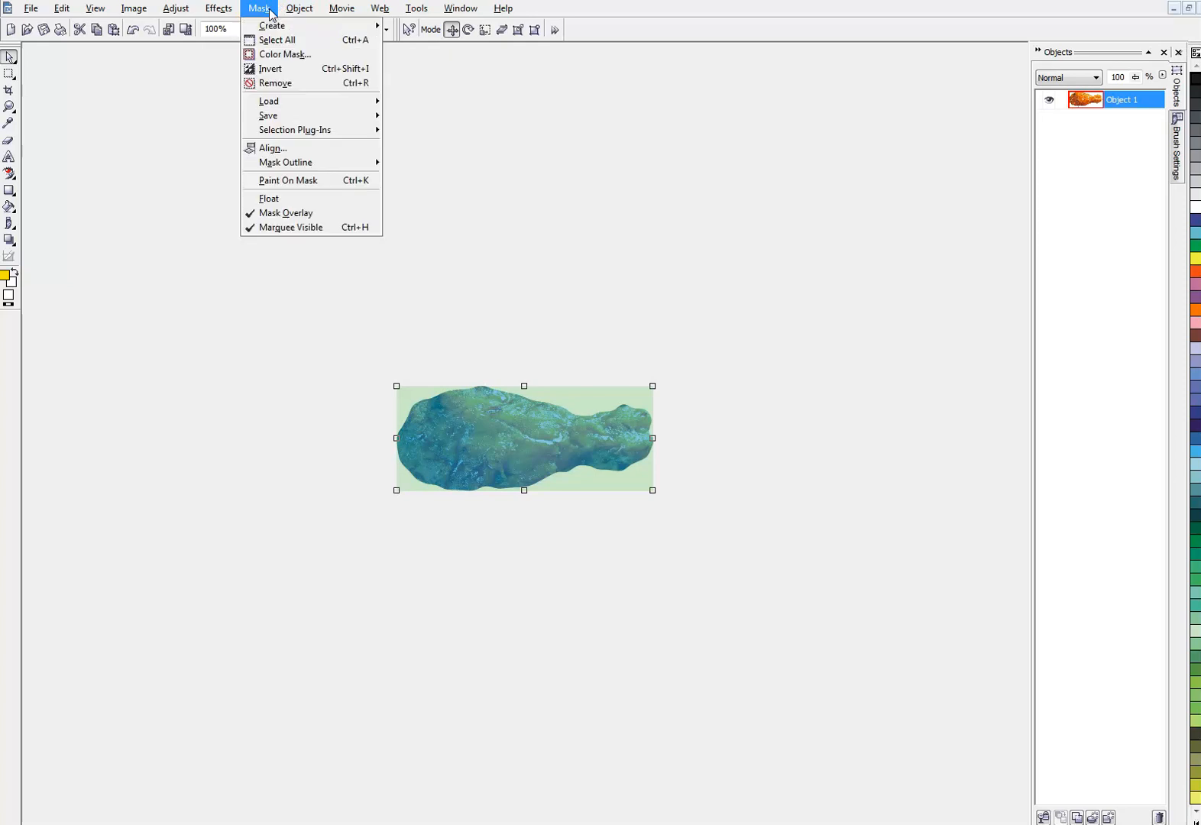
pyautogui.moveTo(275, 162)
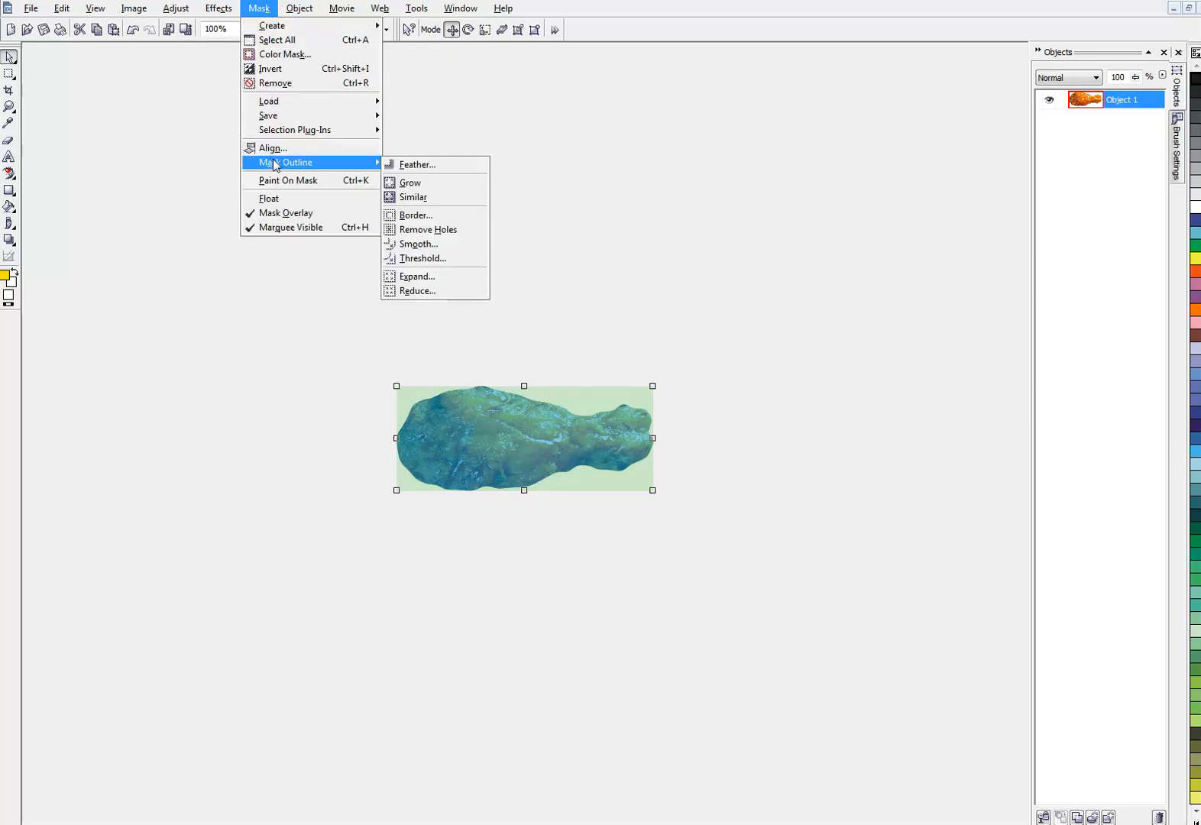
pyautogui.click(416, 165)
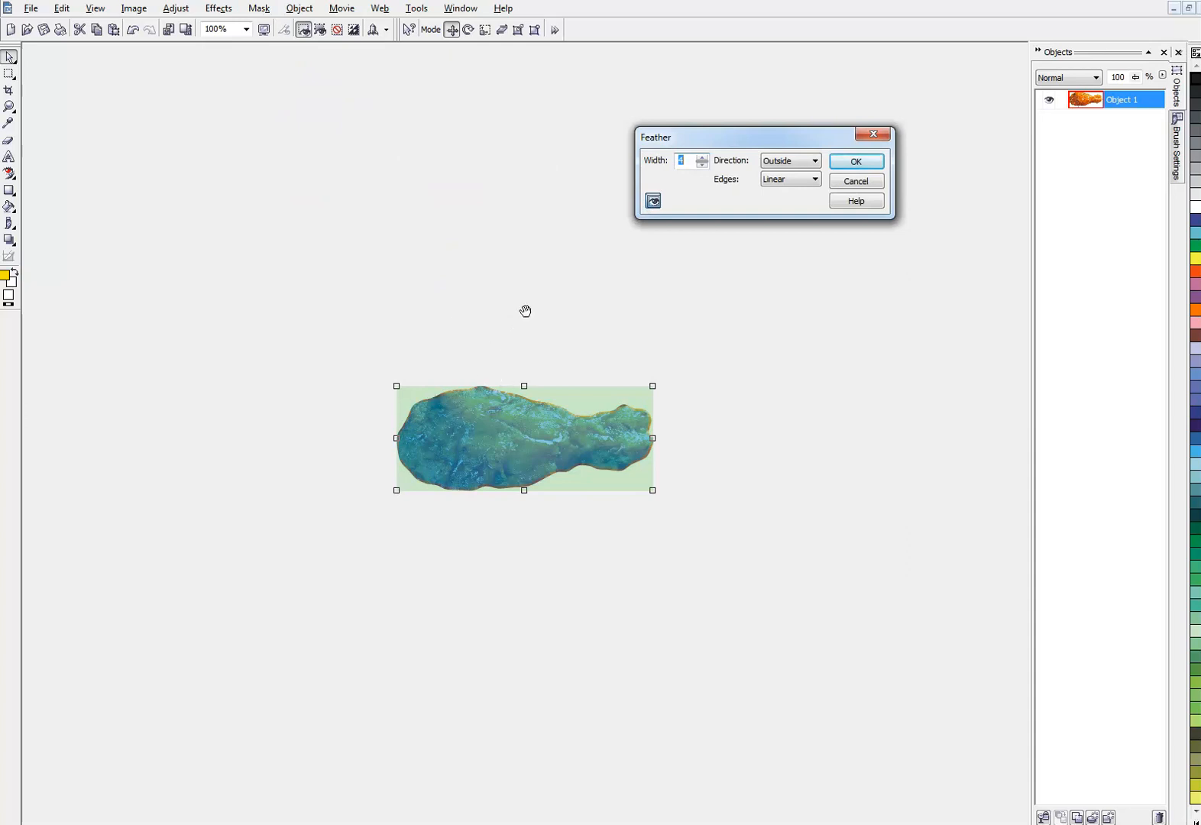
pyautogui.click(701, 164)
pyautogui.click(857, 165)
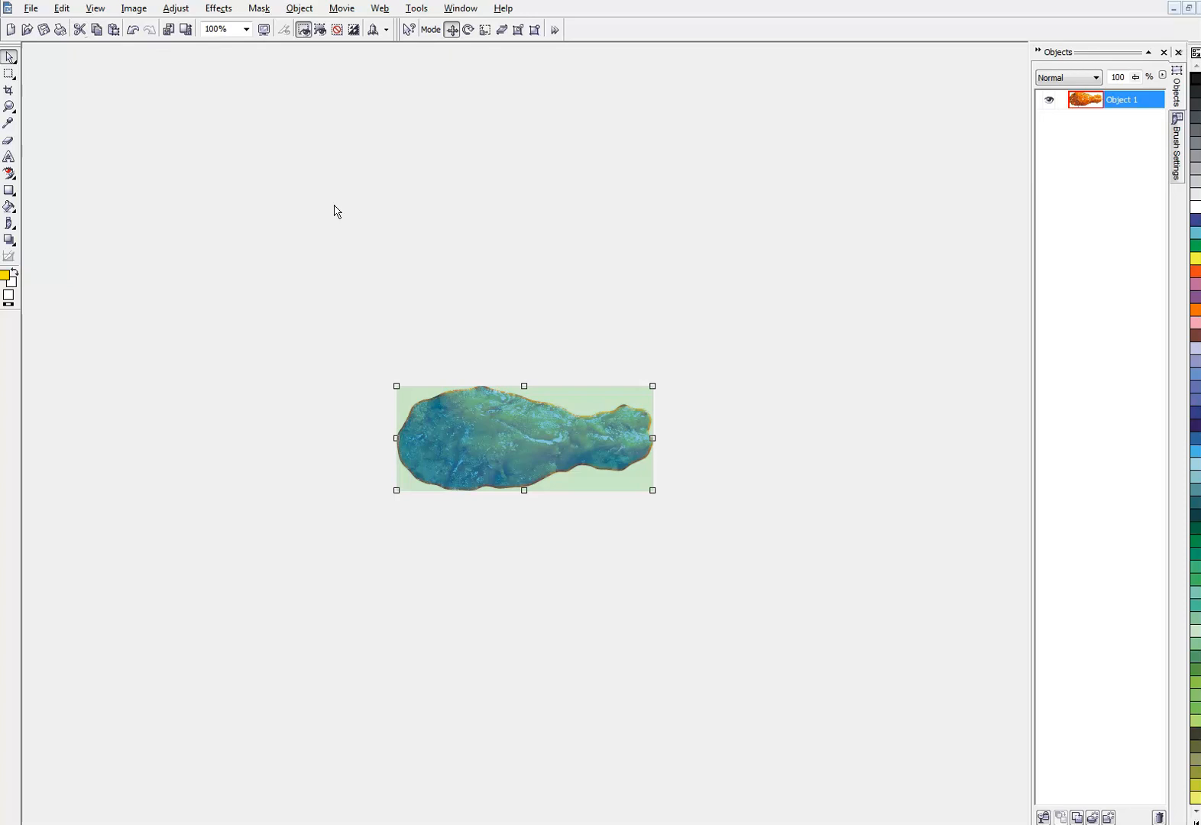
pyautogui.hotkey('ctrl', 'z')
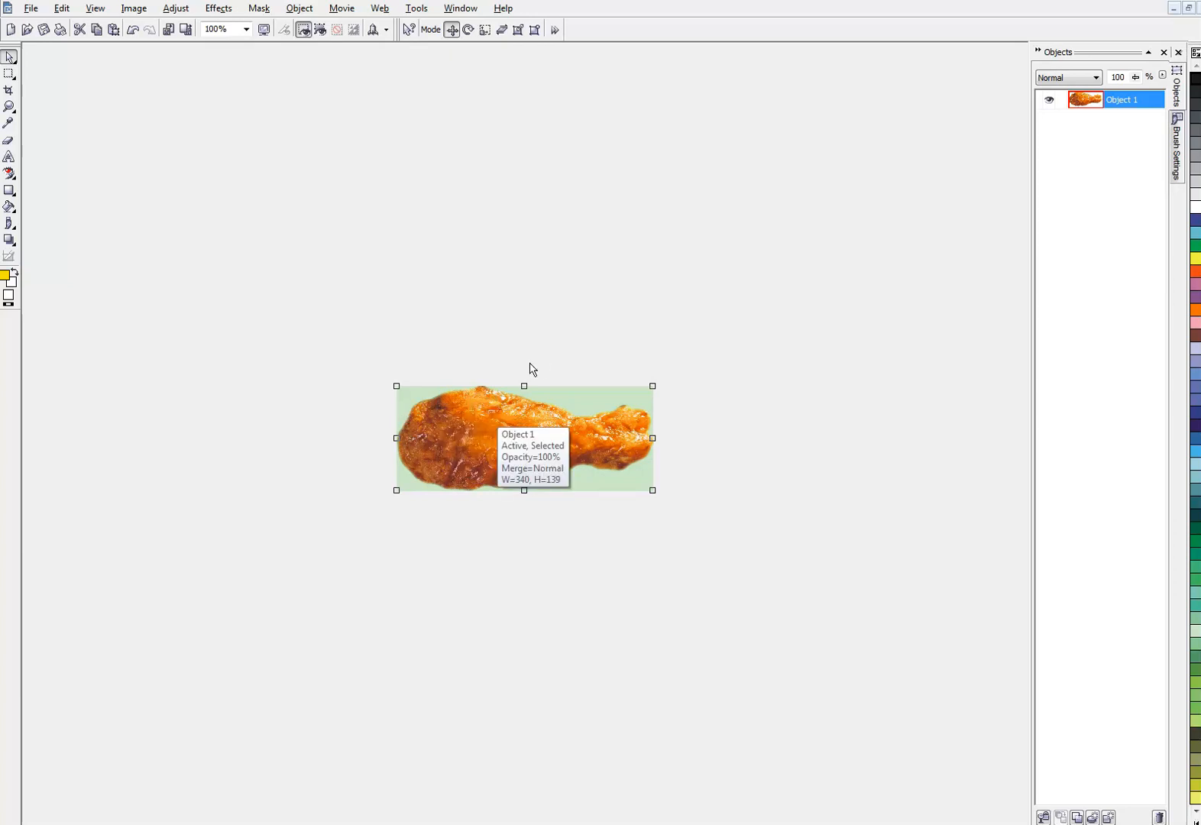
# - Close Corel PHOTO-PAINT, discarding the clipboard contents and saving the changes to the drumstick bitmap
pyautogui.click(1196, 7)
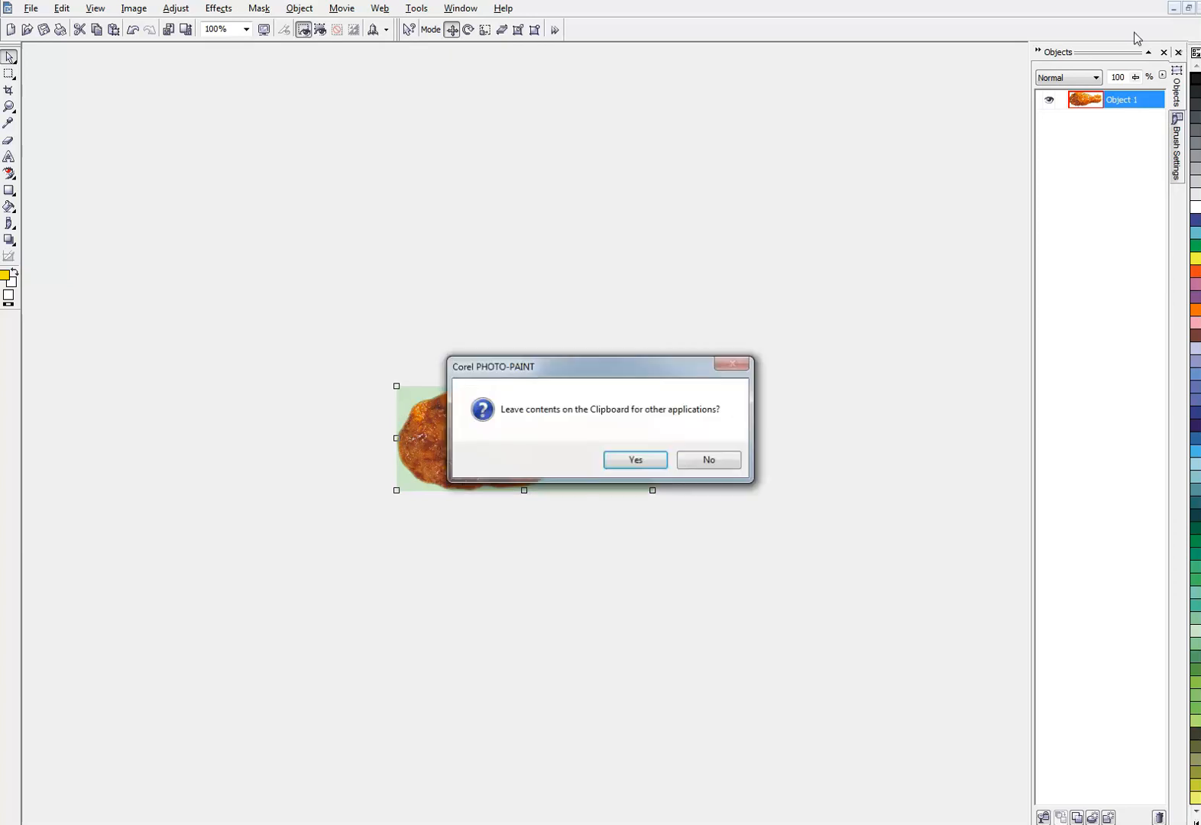
pyautogui.click(710, 460)
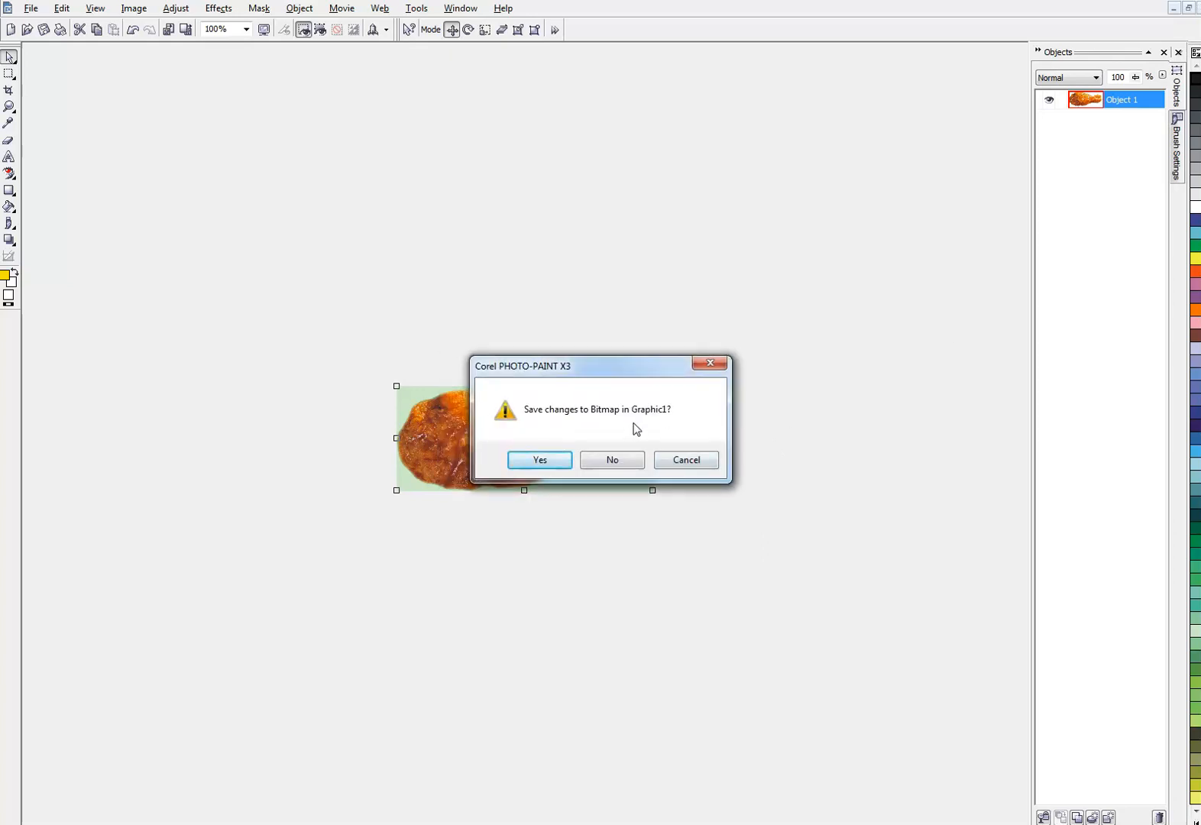
pyautogui.click(538, 461)
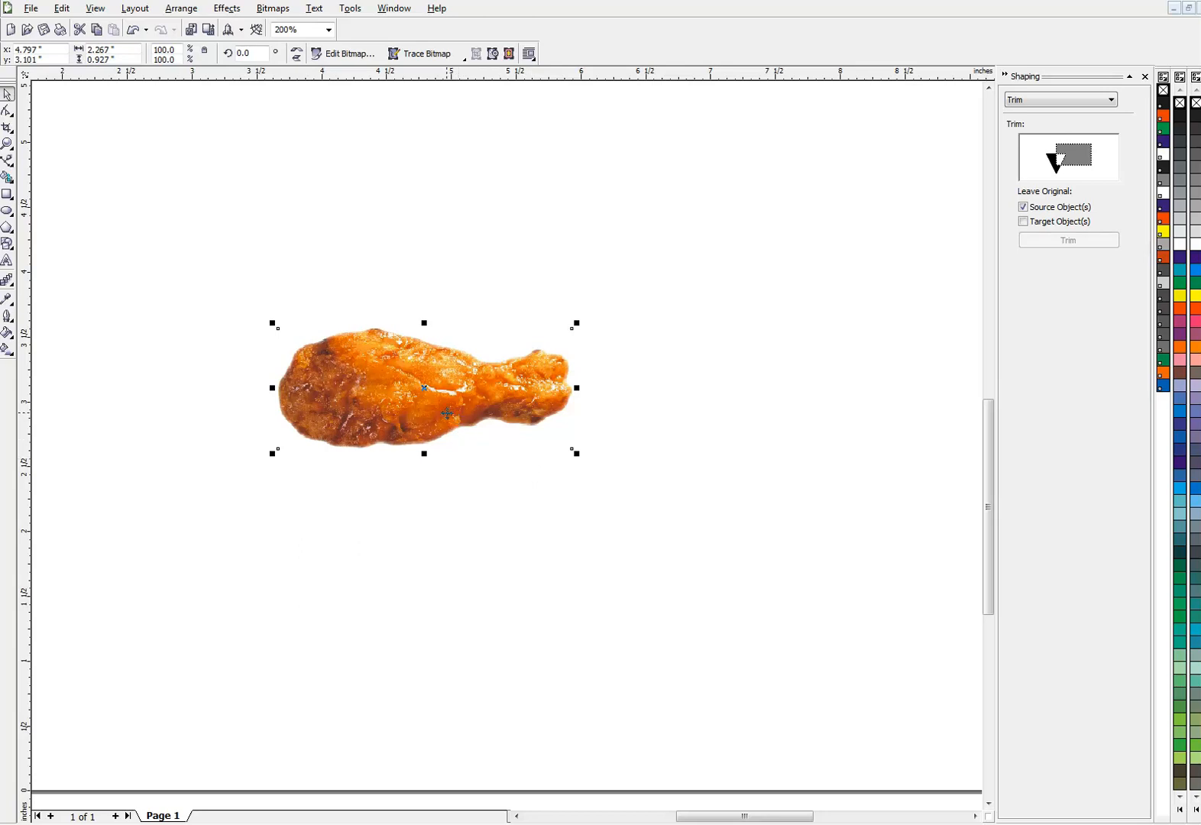
# - Paste a copy of the softened drumstick below its unfeathered version to compare their edges, and delete the unfeathered one
pyautogui.click(475, 478)
pyautogui.click(415, 412)
pyautogui.hotkey('ctrl', 'c')
pyautogui.click(134, 33)
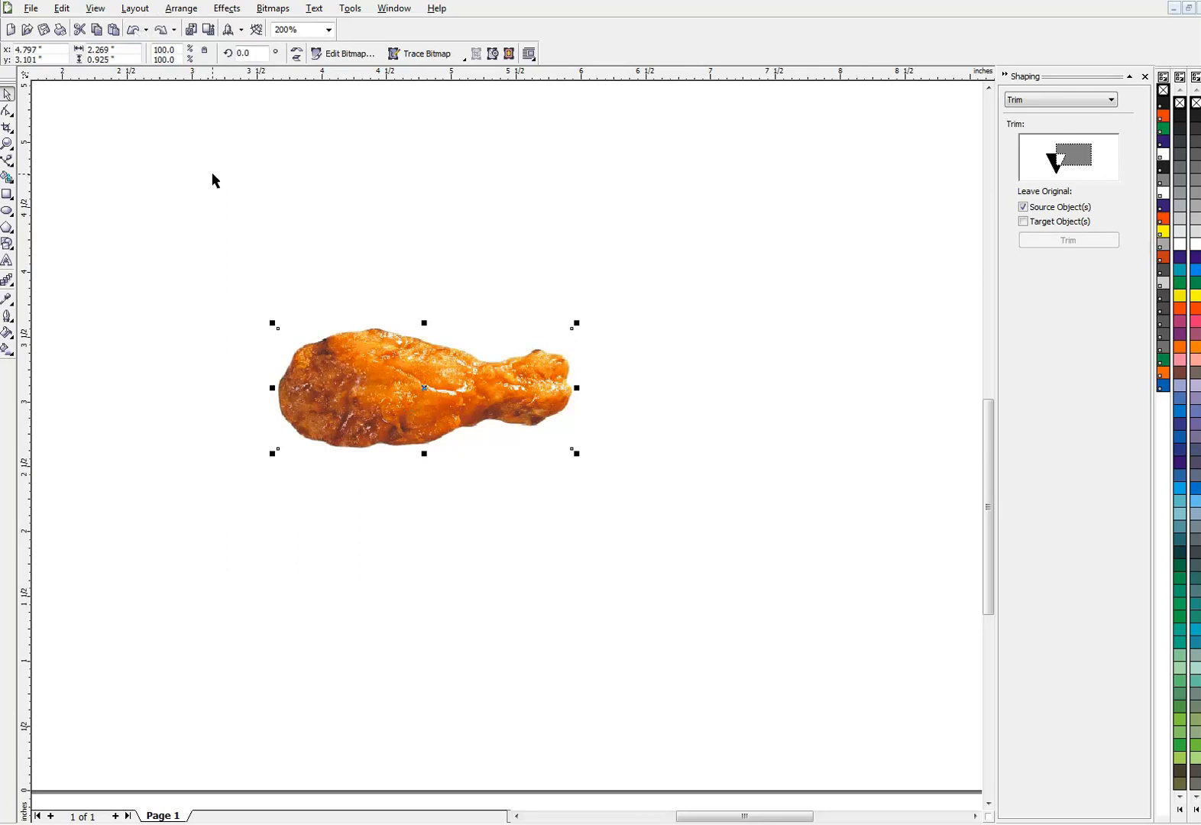
pyautogui.click(257, 196)
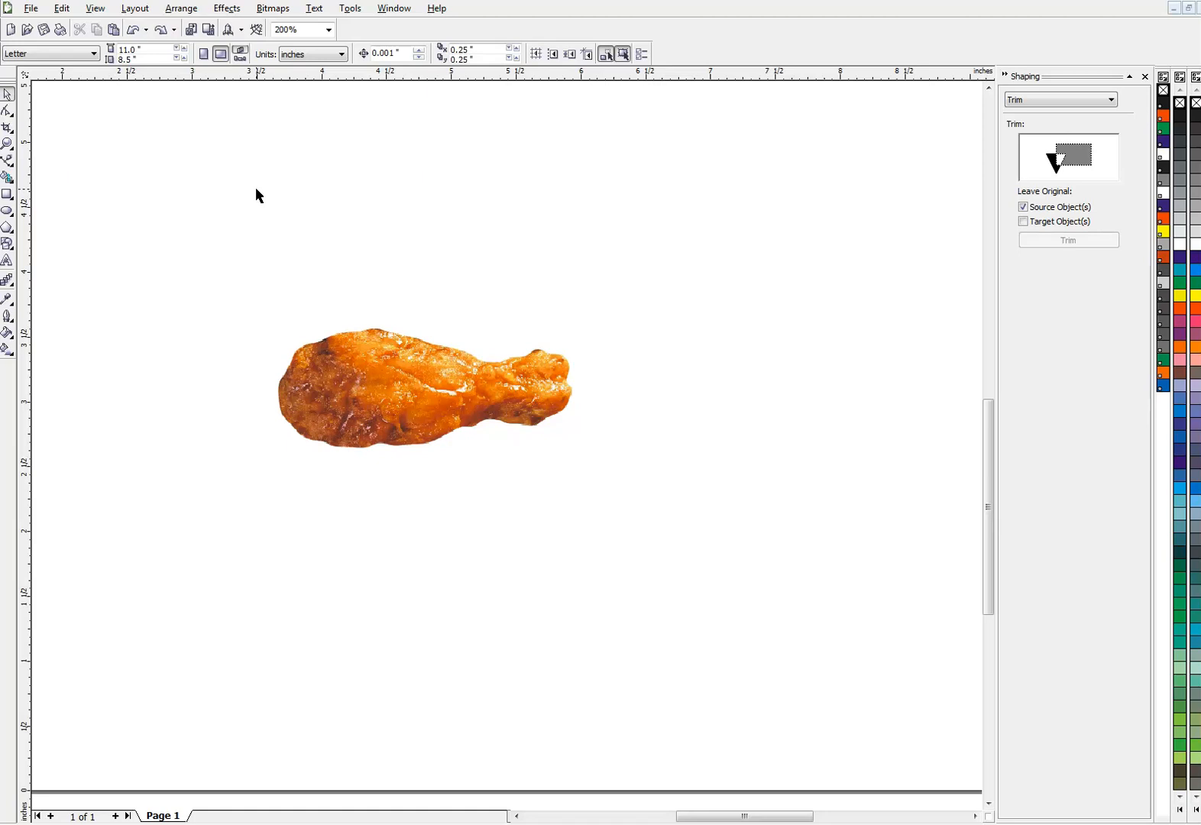
pyautogui.hotkey('ctrl', 'shift', 'z')
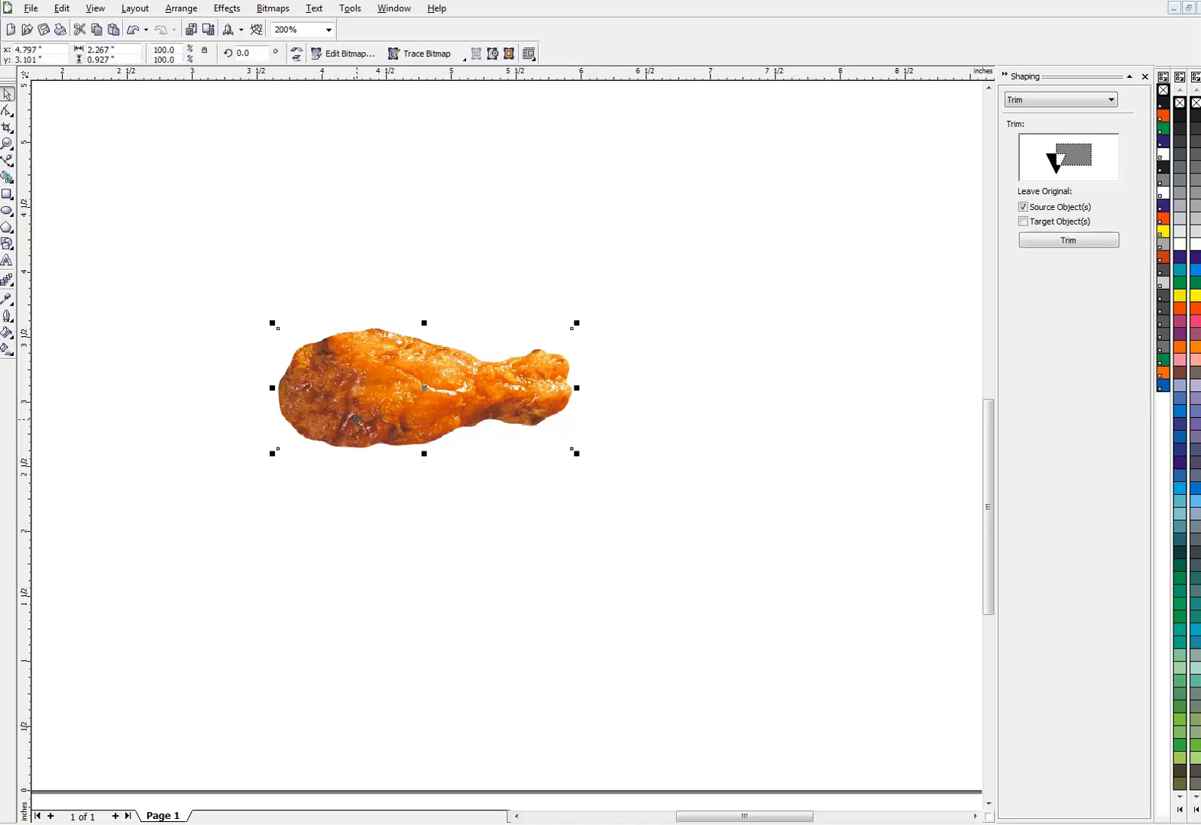
pyautogui.moveTo(389, 407); pyautogui.dragTo(400, 541)
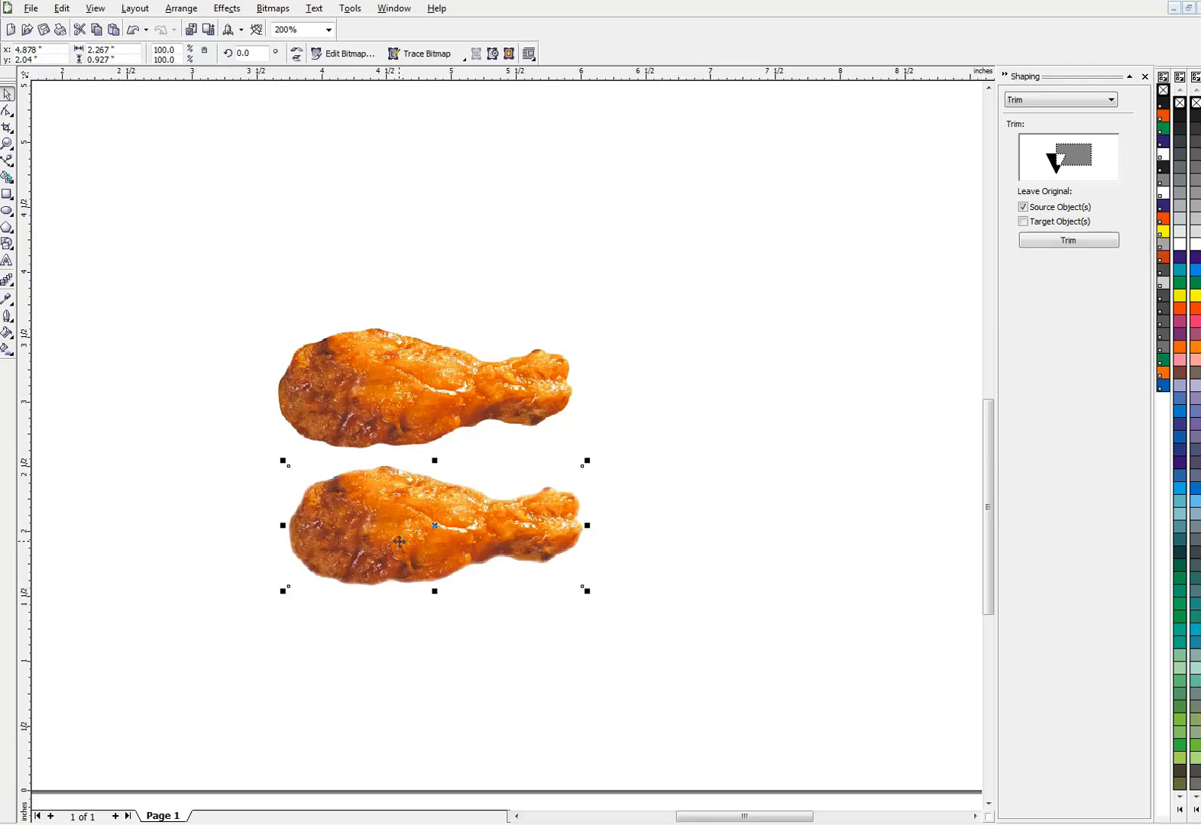
pyautogui.click(624, 406)
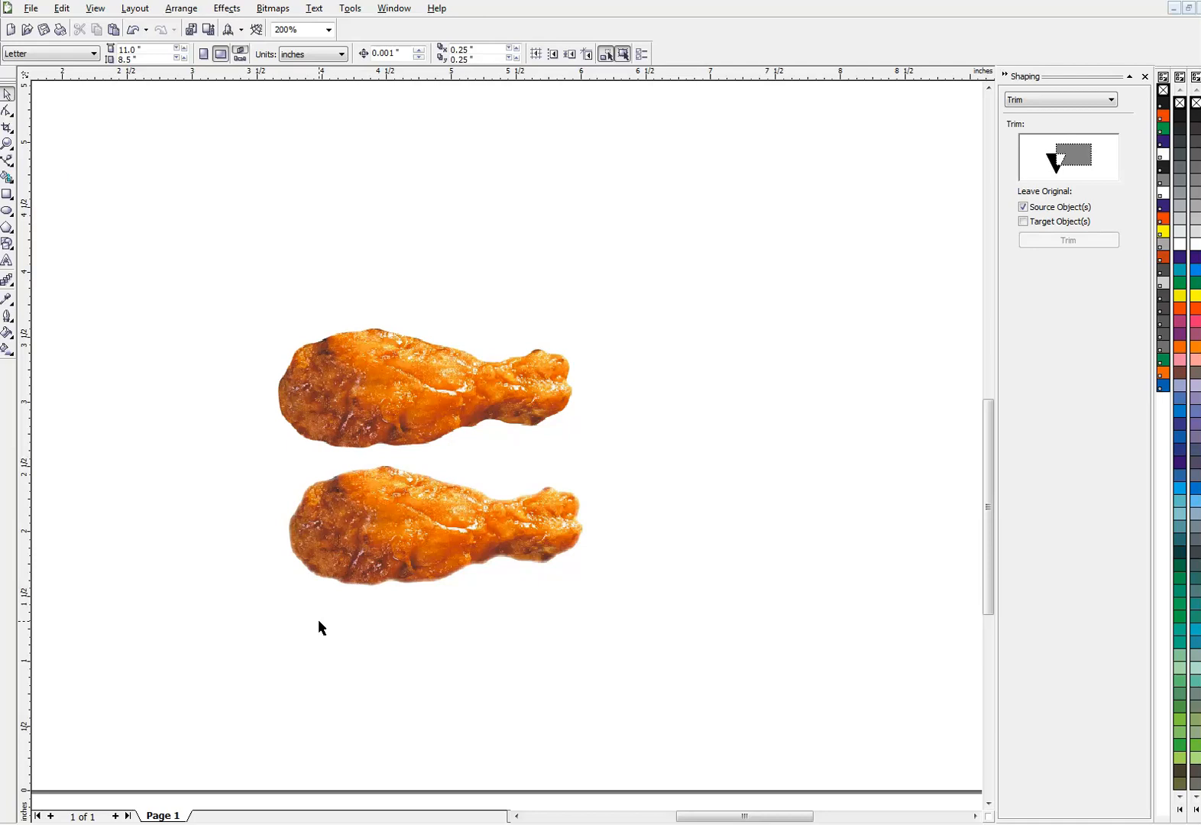
pyautogui.click(350, 419)
pyautogui.press('Delete')
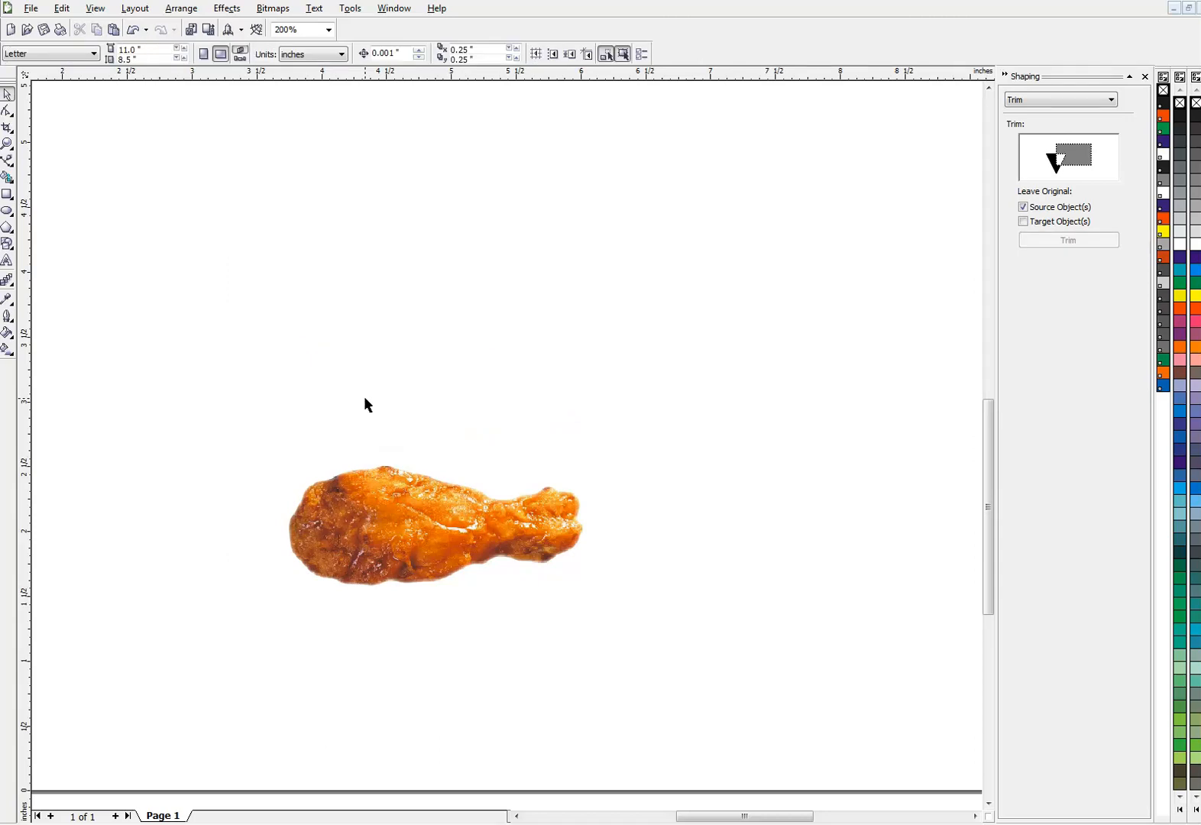
# - Place the white plate behind the softened drumstick and move the plate and drumstick together higher on the page
pyautogui.hotkey('ctrl', 'v')
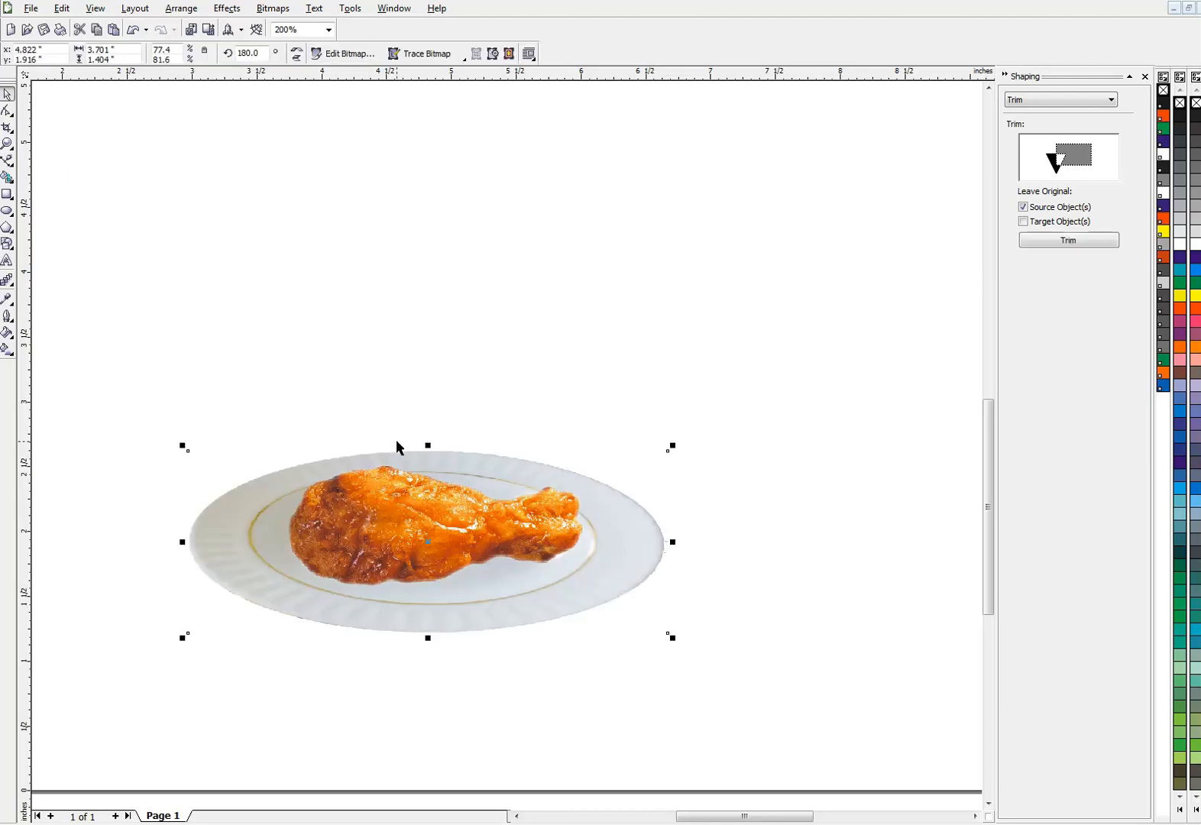
pyautogui.moveTo(473, 601); pyautogui.dragTo(480, 601)
pyautogui.moveTo(795, 346); pyautogui.dragTo(142, 691)
pyautogui.moveTo(516, 560); pyautogui.dragTo(467, 445)
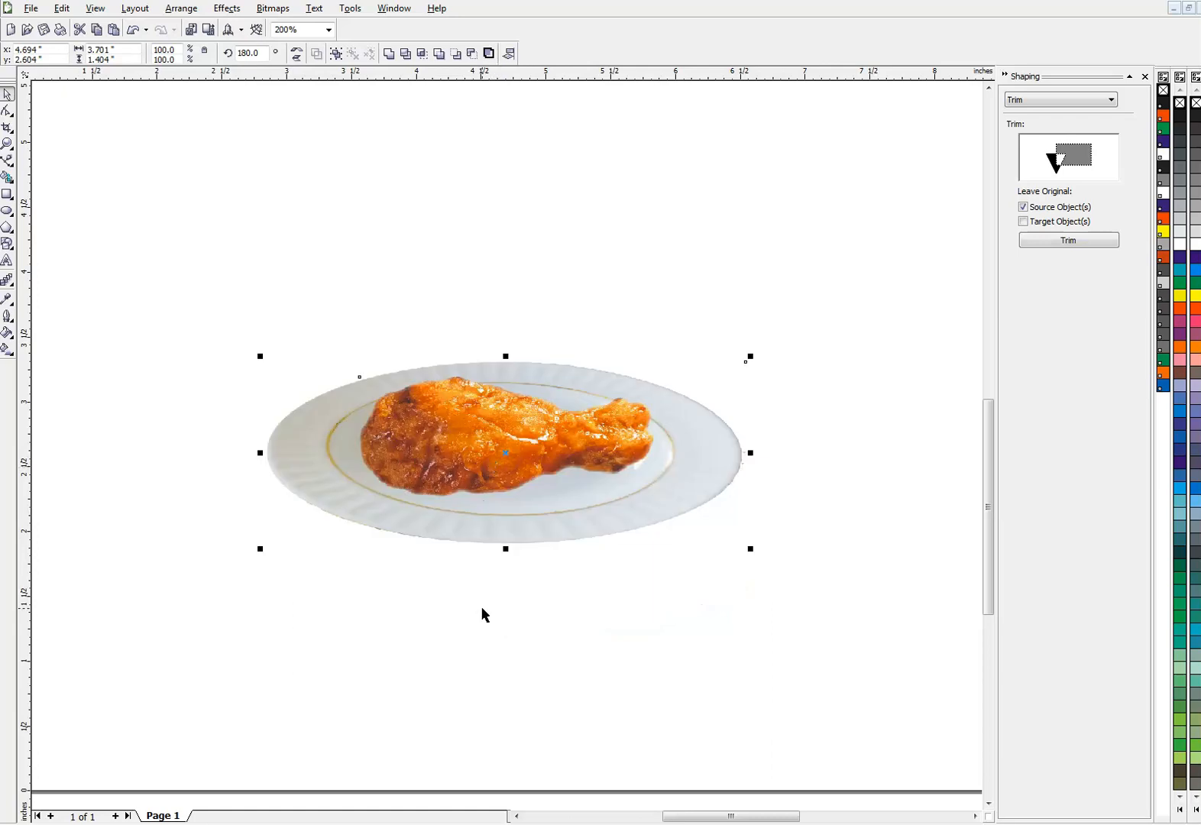
pyautogui.click(482, 609)
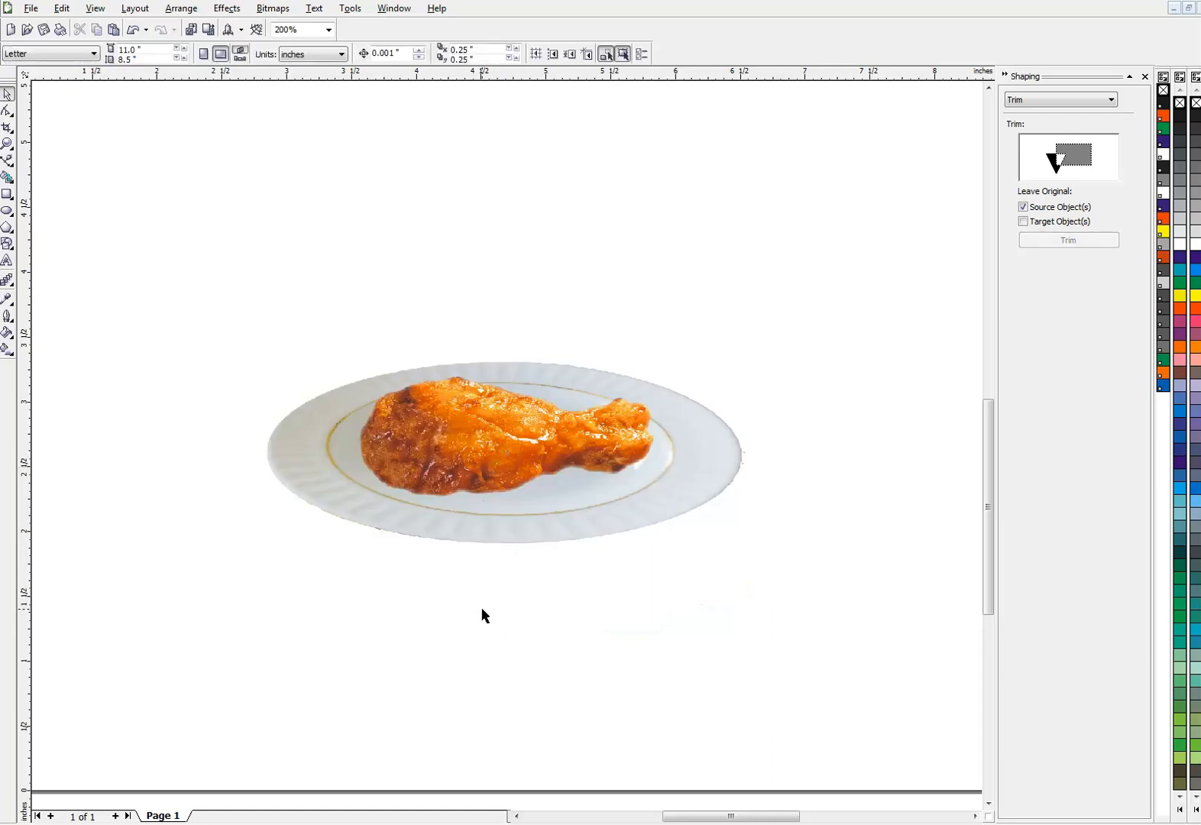
# - Enlarge the plate to about 4.07 by 1.54 inches and nudge it up so that it surrounds the drumstick evenly
pyautogui.click(494, 546)
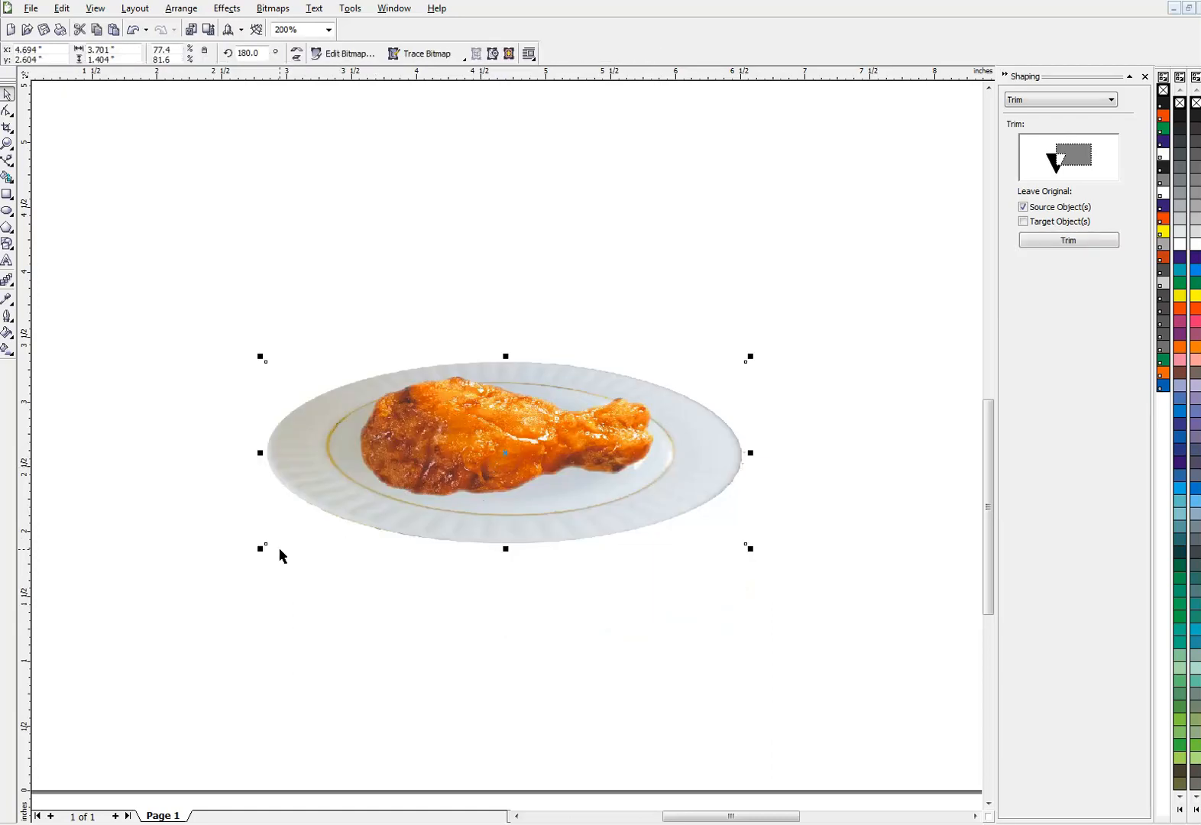
pyautogui.moveTo(268, 549); pyautogui.dragTo(234, 569)
pyautogui.moveTo(750, 558); pyautogui.dragTo(772, 597)
pyautogui.press('Up')
pyautogui.press('Up')
pyautogui.press('Up')
pyautogui.press('Up')
pyautogui.press('Up')
pyautogui.press('Up')
pyautogui.press('Up')
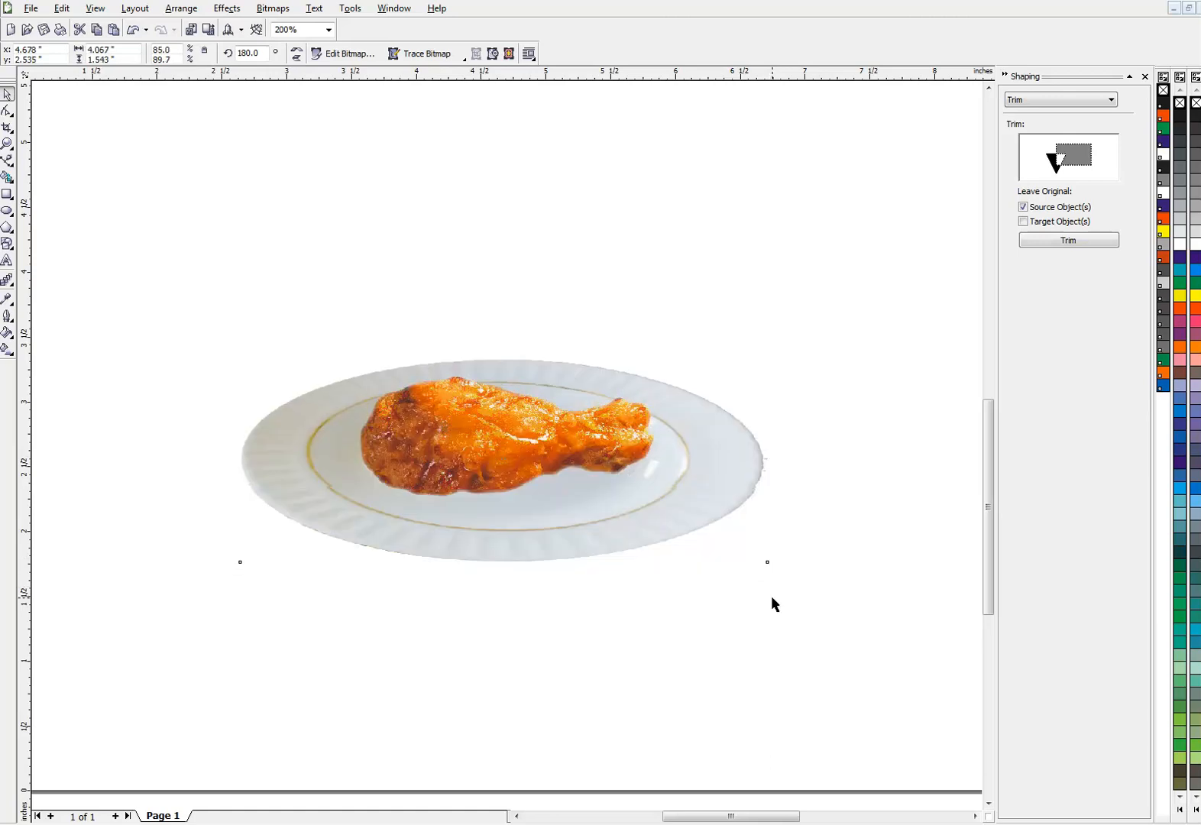
pyautogui.press('Down')
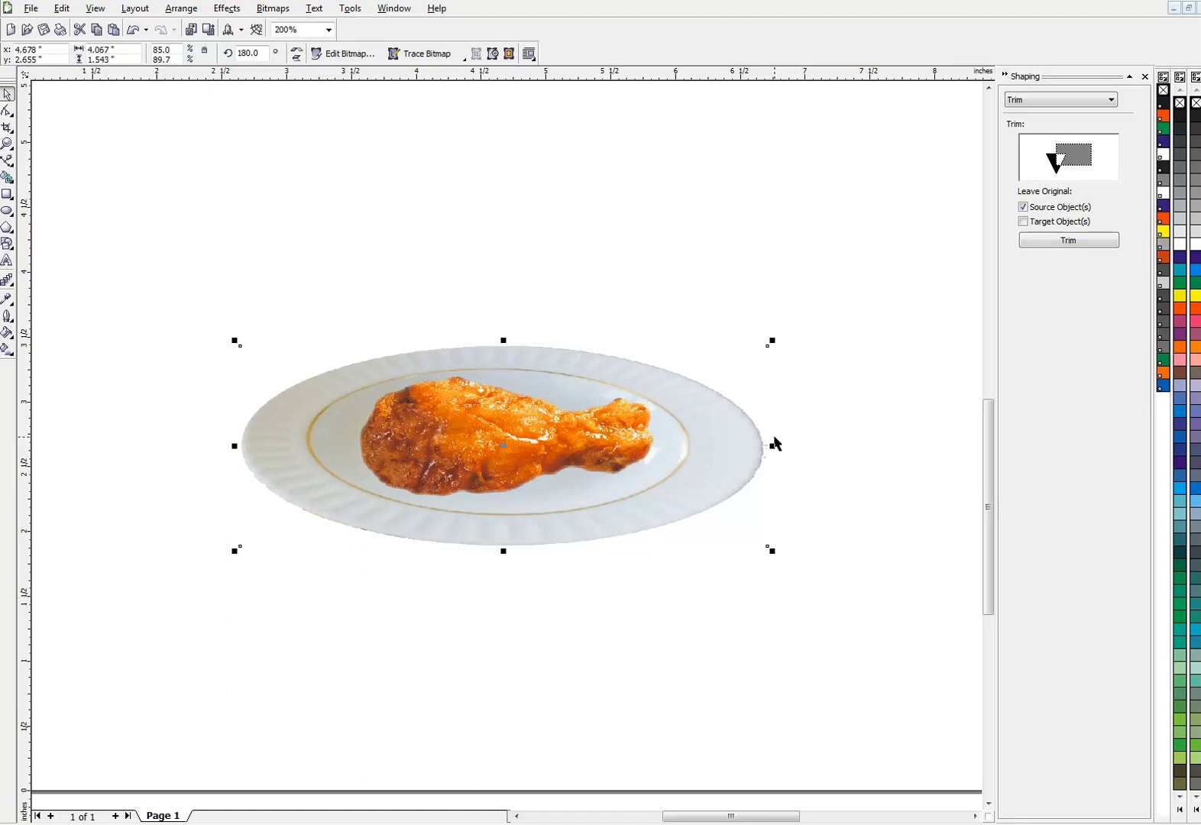
# - Paste a duplicate of the drumstick exactly on top of the original on the plate, undoing a trial move of the copy
pyautogui.click(654, 331)
pyautogui.click(519, 410)
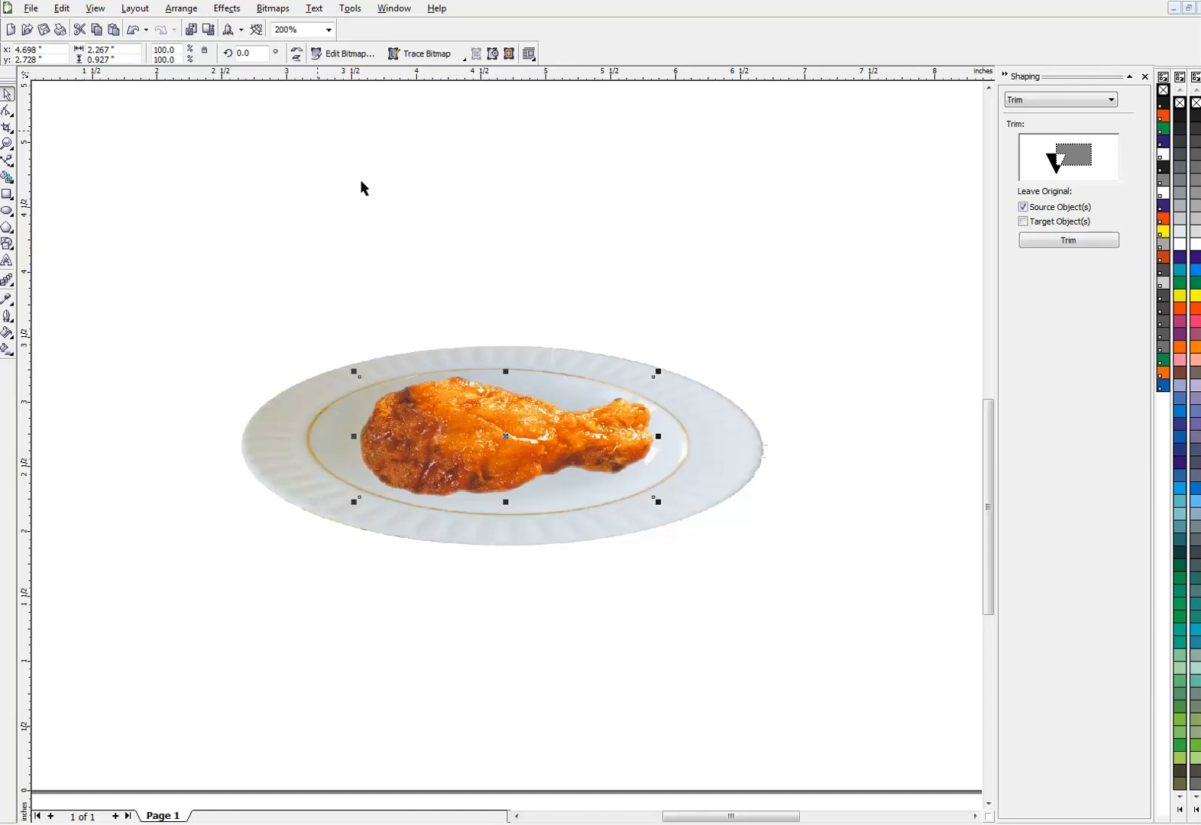
pyautogui.click(98, 33)
pyautogui.click(114, 32)
pyautogui.moveTo(503, 443); pyautogui.dragTo(505, 502)
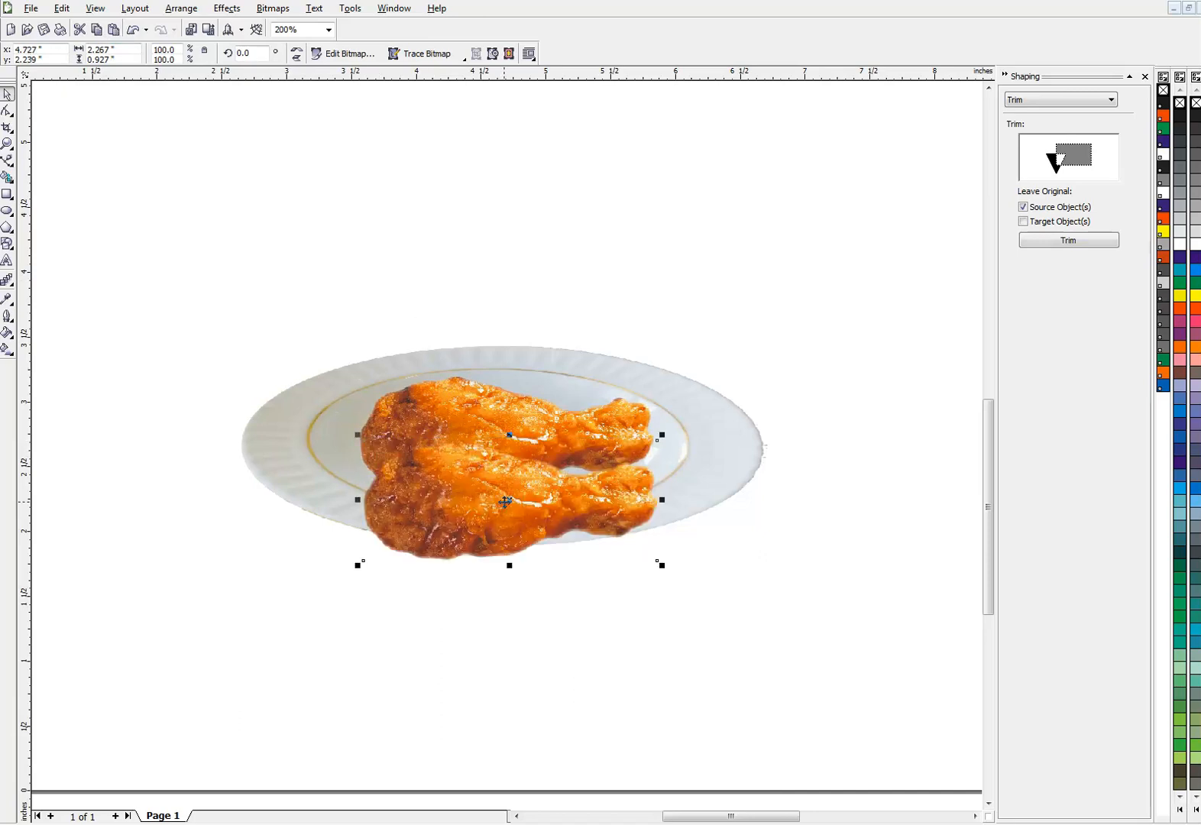
pyautogui.hotkey('ctrl', 'z')
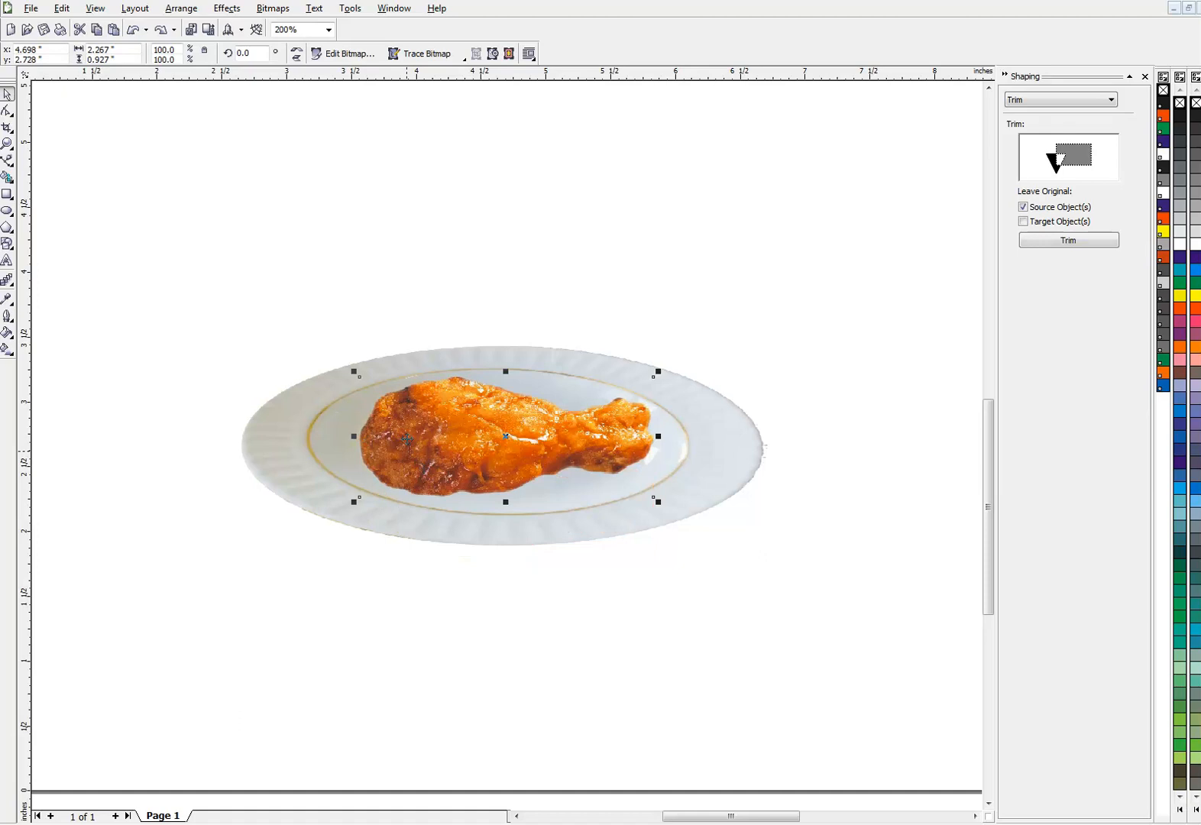
# - Convert the duplicate drumstick to a Grayscale (8-bit) bitmap at 150 dpi with anti-aliasing and a transparent background
pyautogui.click(283, 12)
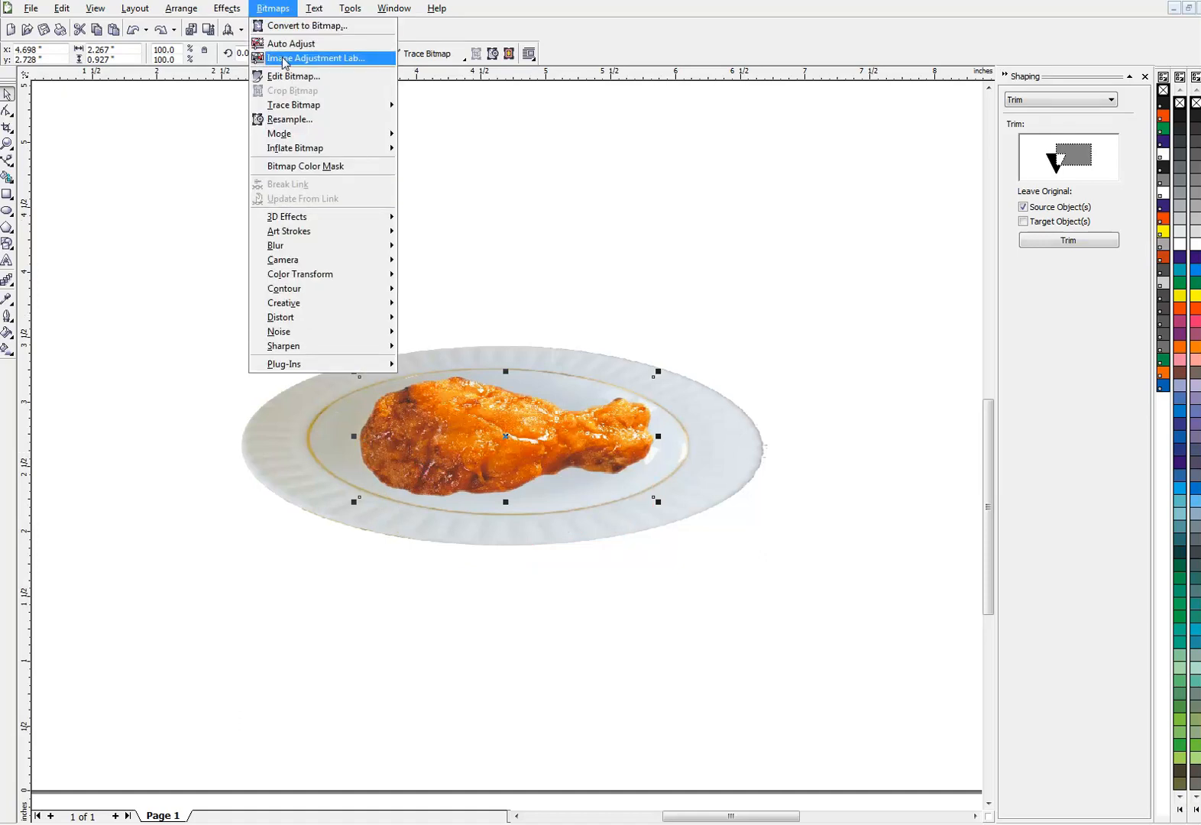
pyautogui.click(295, 25)
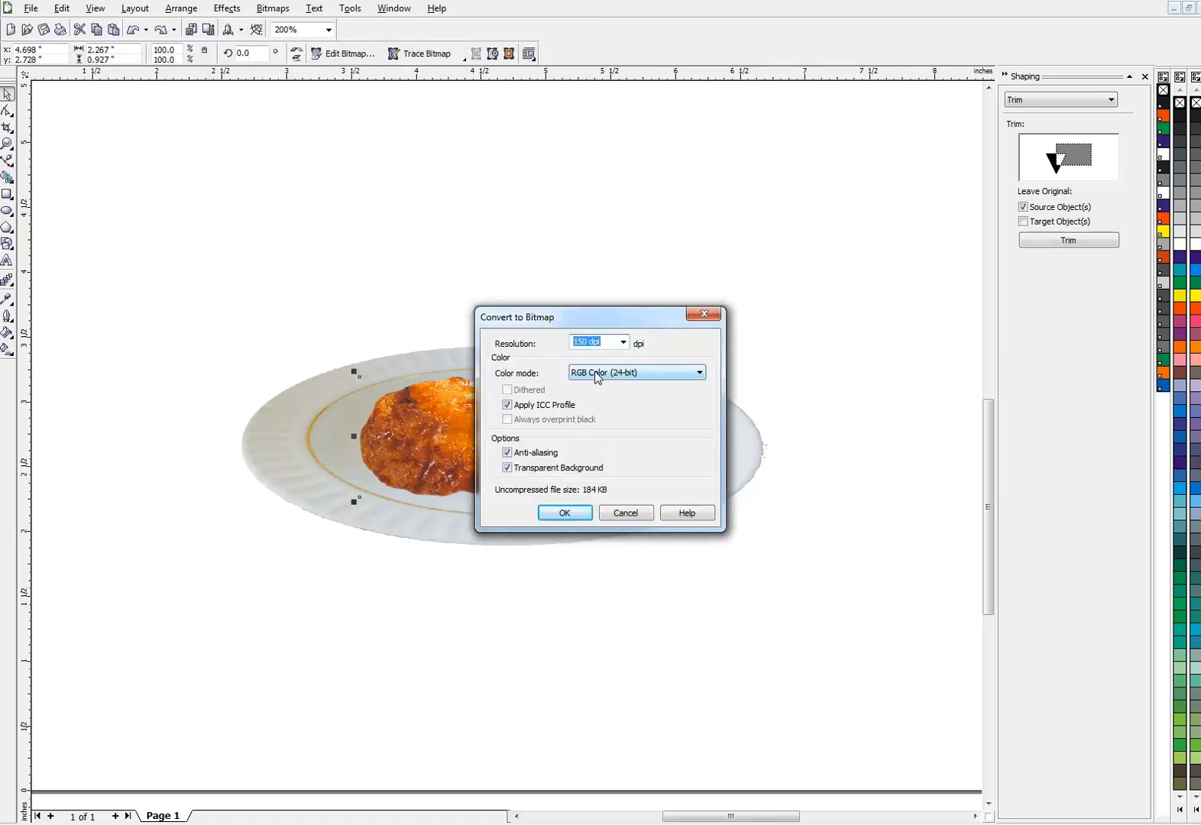
pyautogui.click(597, 375)
pyautogui.click(598, 406)
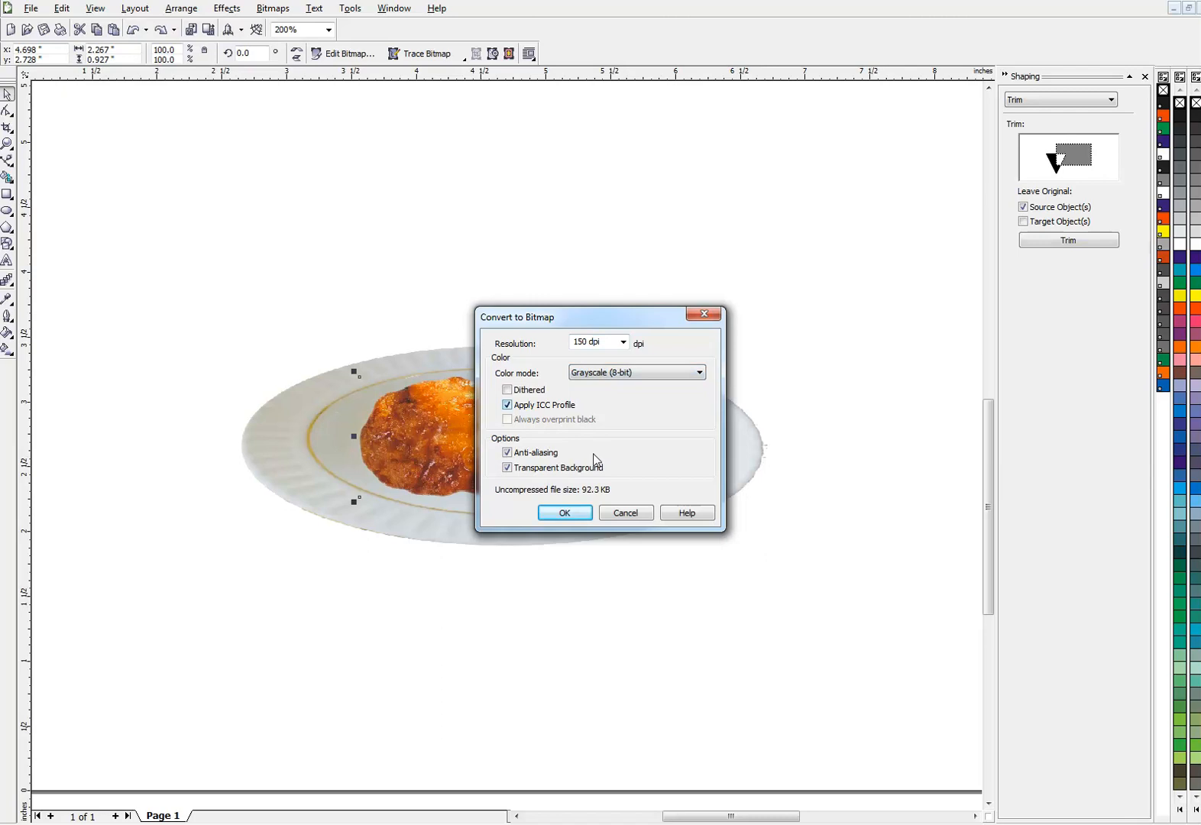
pyautogui.click(574, 510)
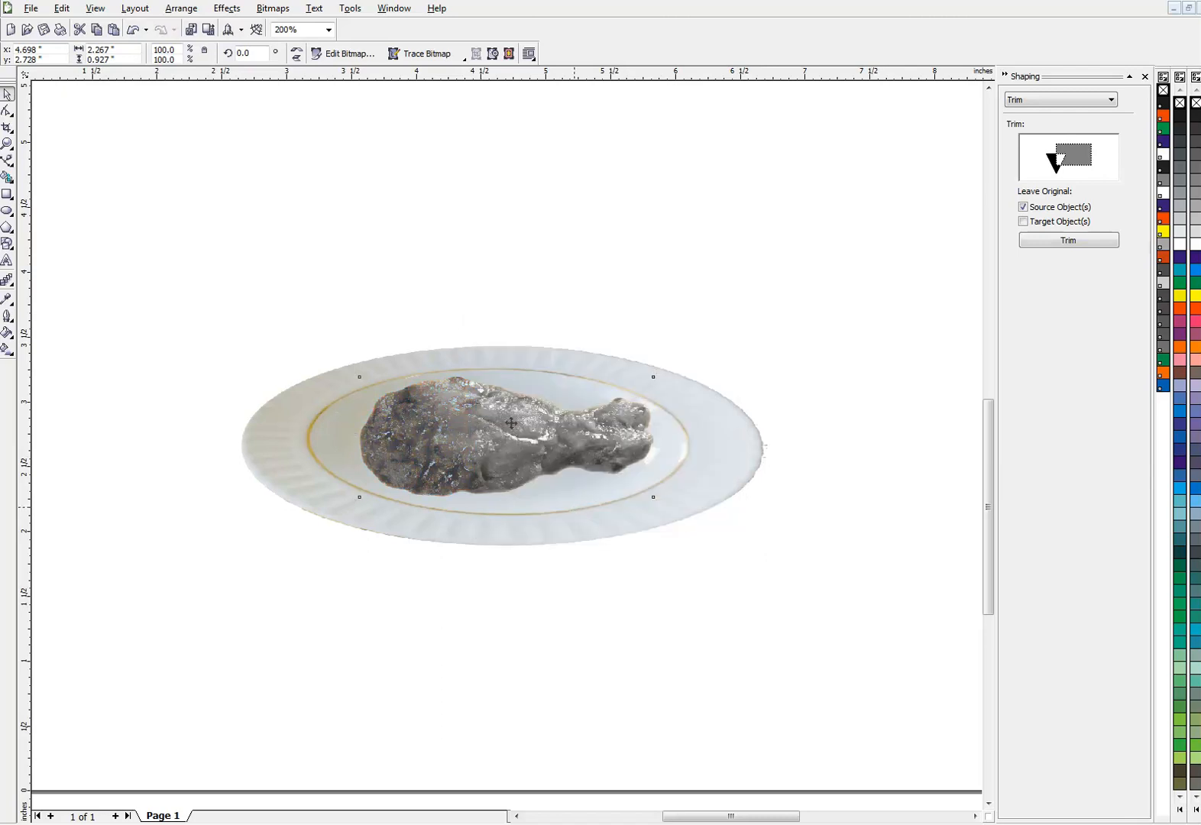
# - Darken the grayscale drumstick to near black with a straight-line Tone Curve bent to about X 249, Y 5
pyautogui.click(226, 9)
pyautogui.moveTo(247, 29)
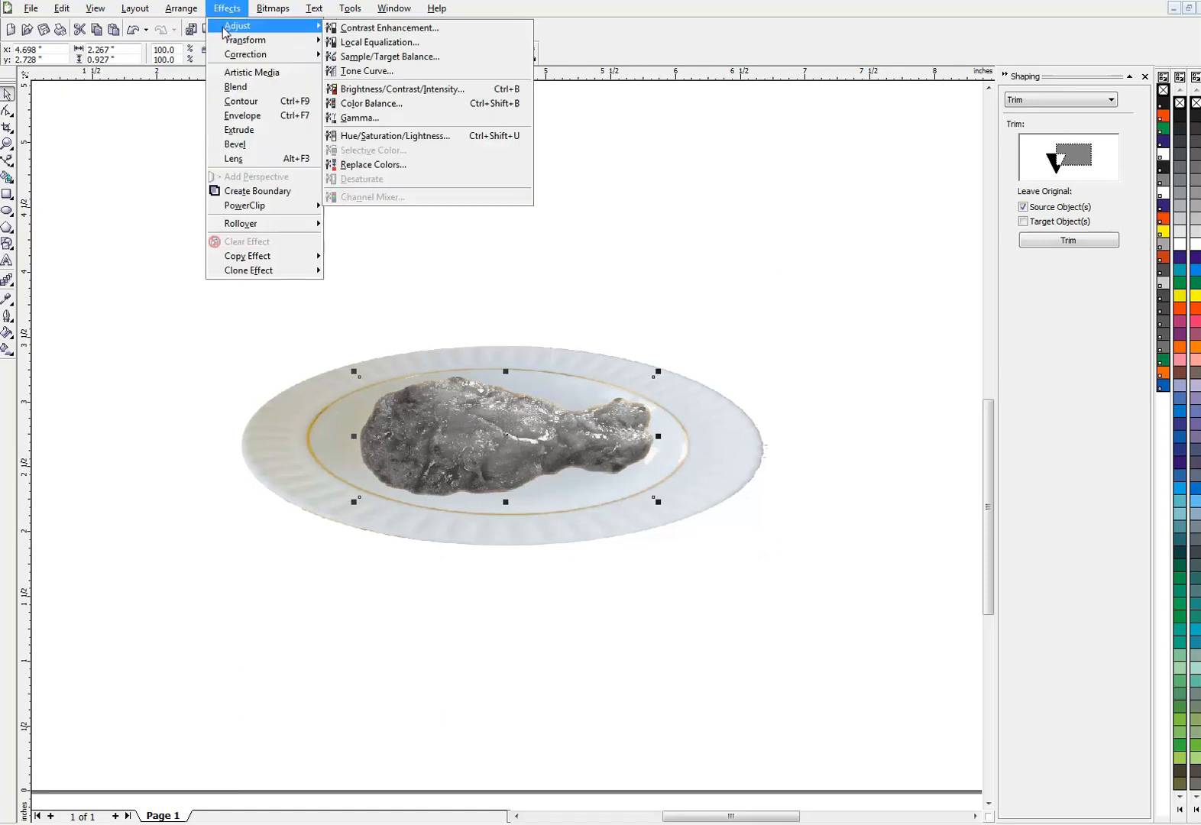
pyautogui.click(385, 71)
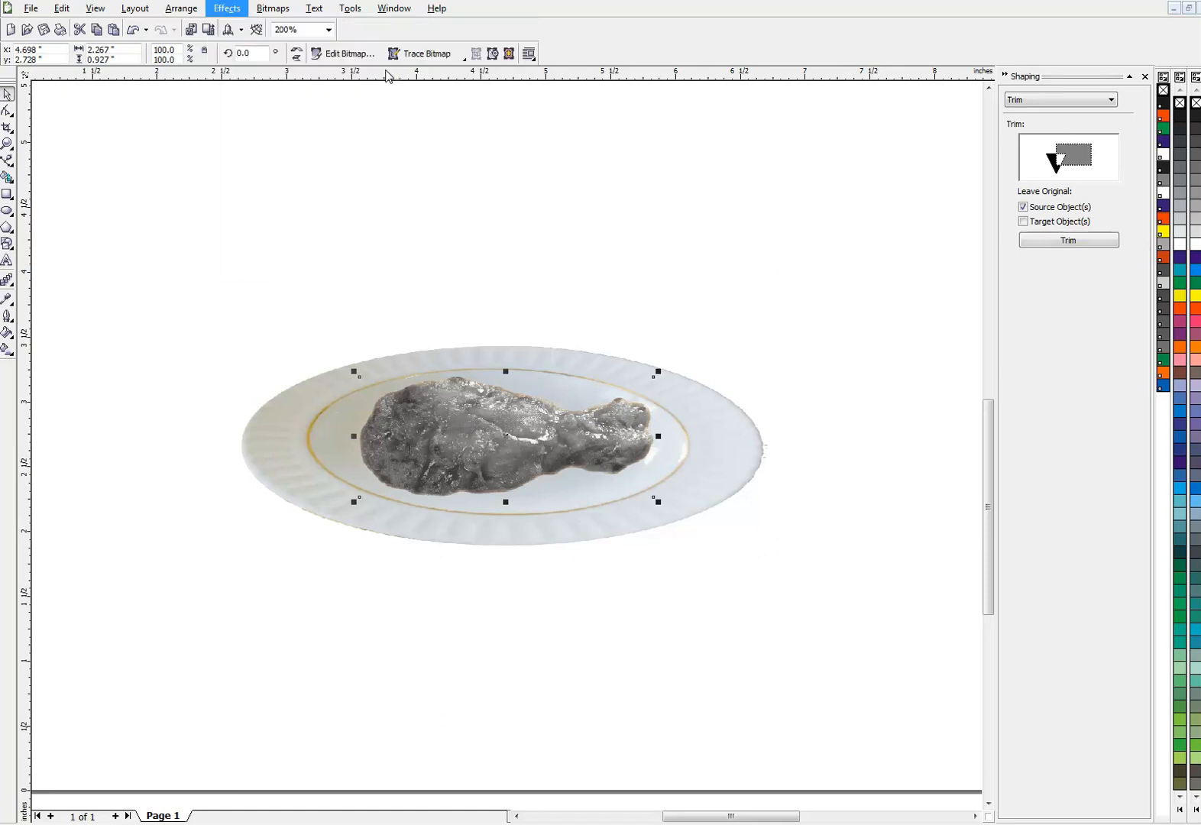
pyautogui.moveTo(558, 309); pyautogui.dragTo(696, 148)
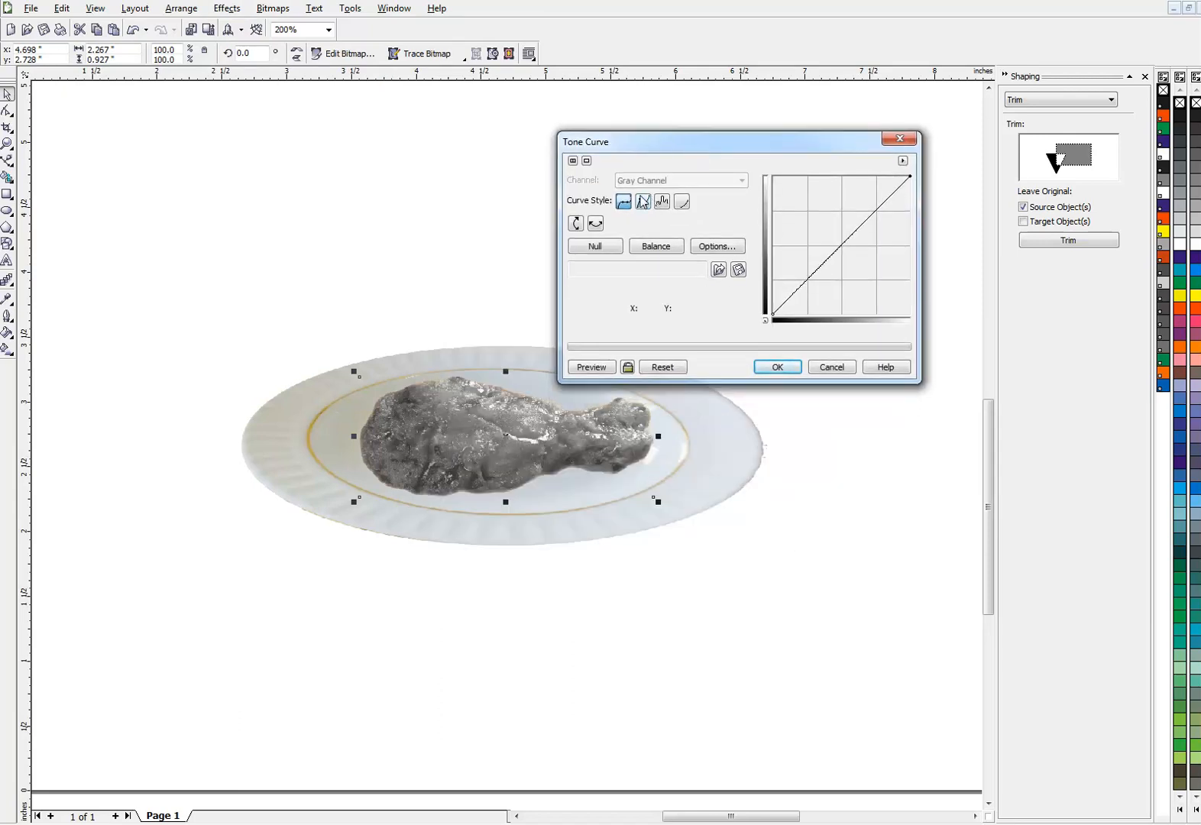
pyautogui.click(644, 201)
pyautogui.moveTo(830, 275); pyautogui.dragTo(907, 311)
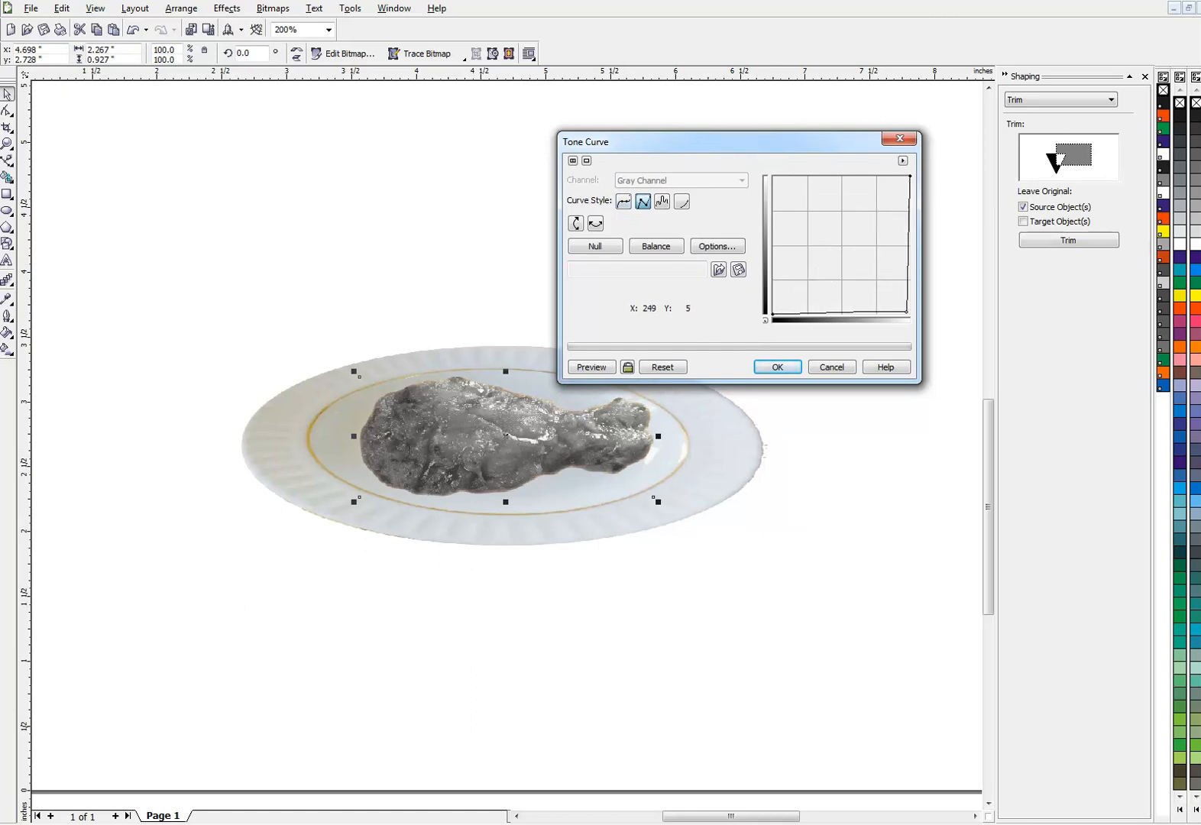
pyautogui.click(588, 368)
pyautogui.click(774, 368)
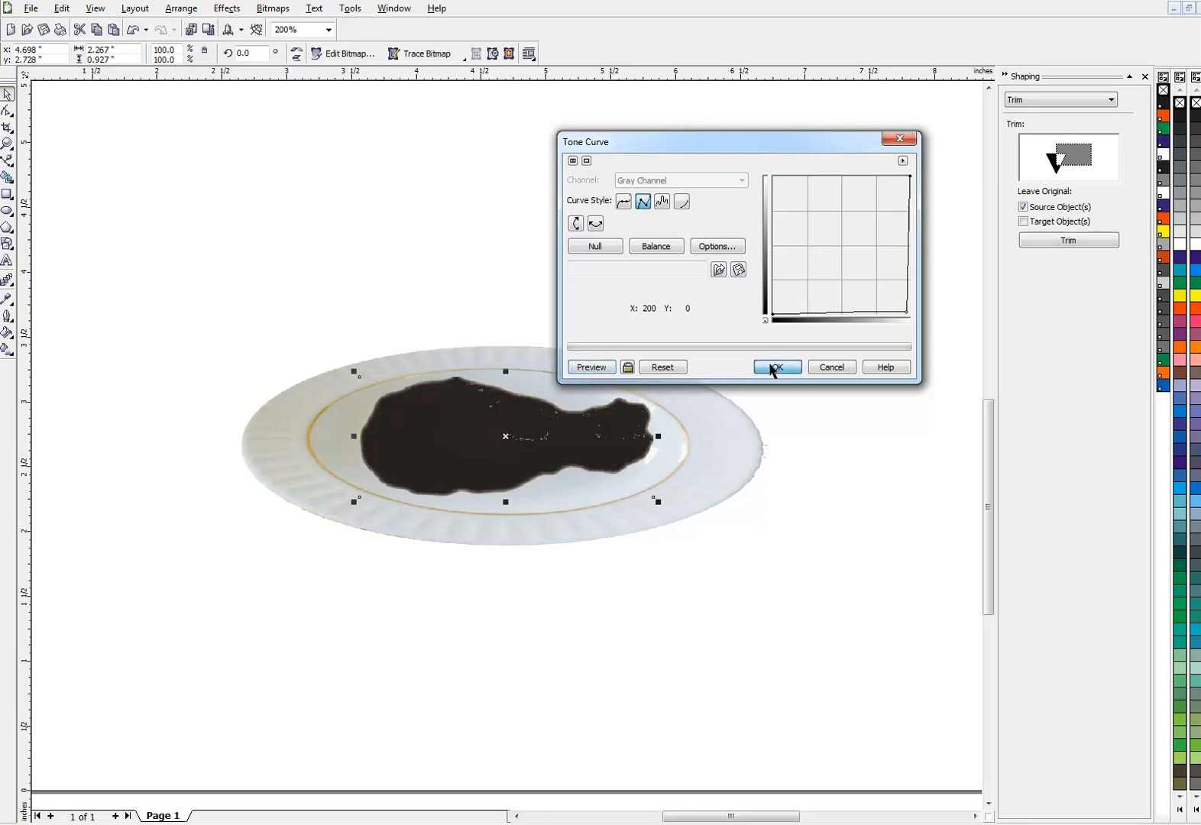
# - Convert the darkened drumstick to a Black and White (1-bit) bitmap at 150 dpi
pyautogui.click(268, 11)
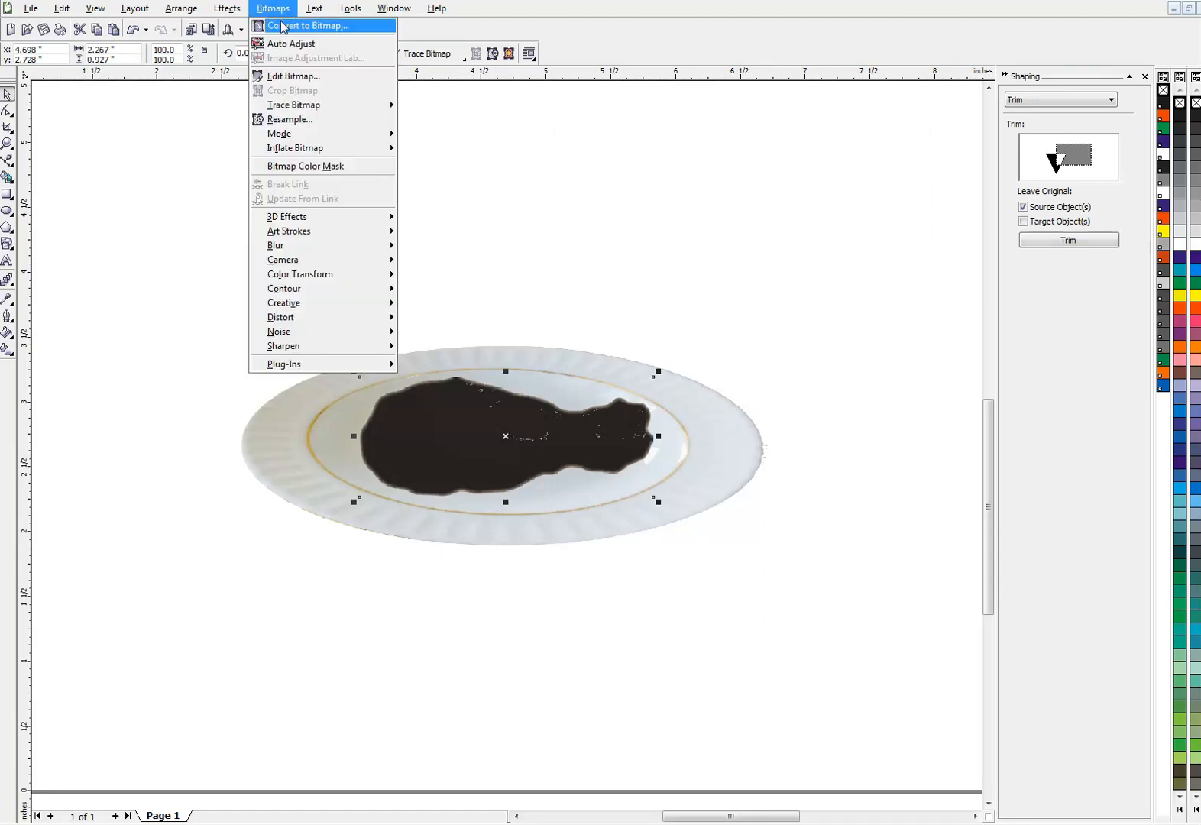
pyautogui.click(281, 26)
pyautogui.click(585, 374)
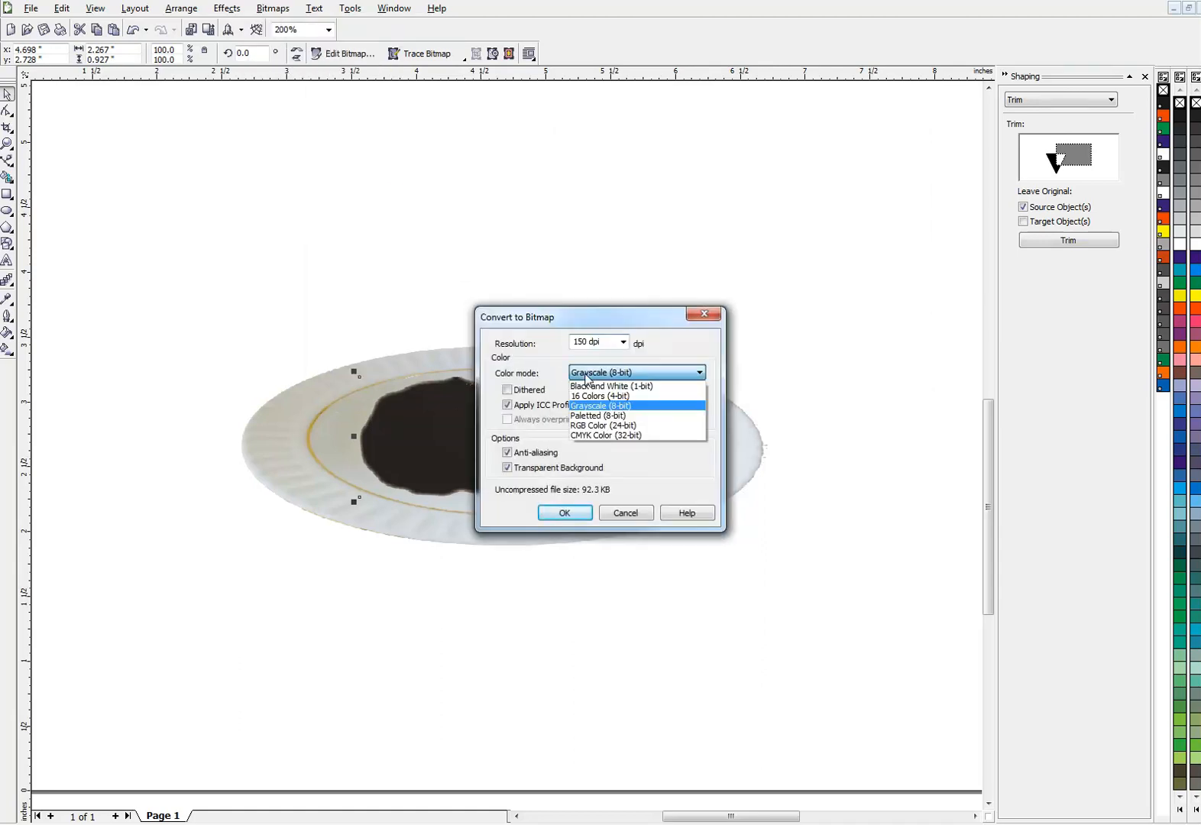
pyautogui.click(585, 385)
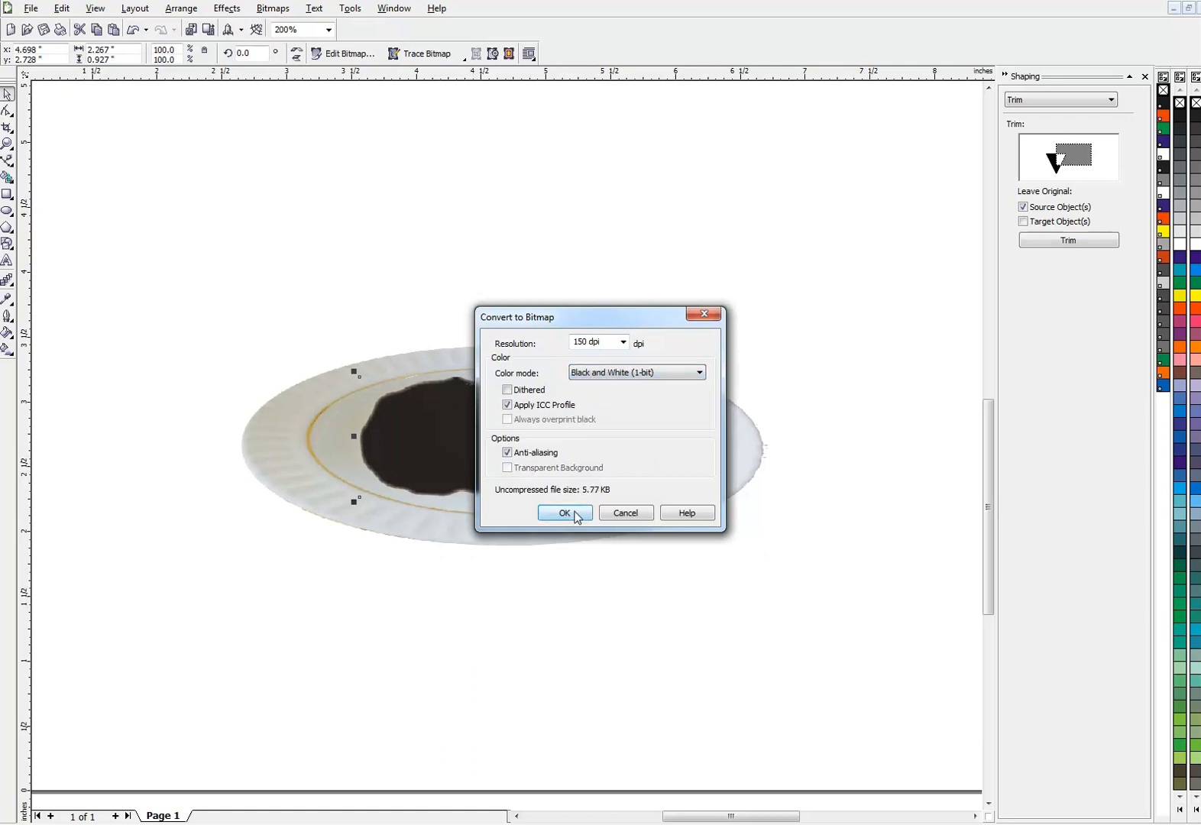
pyautogui.click(576, 517)
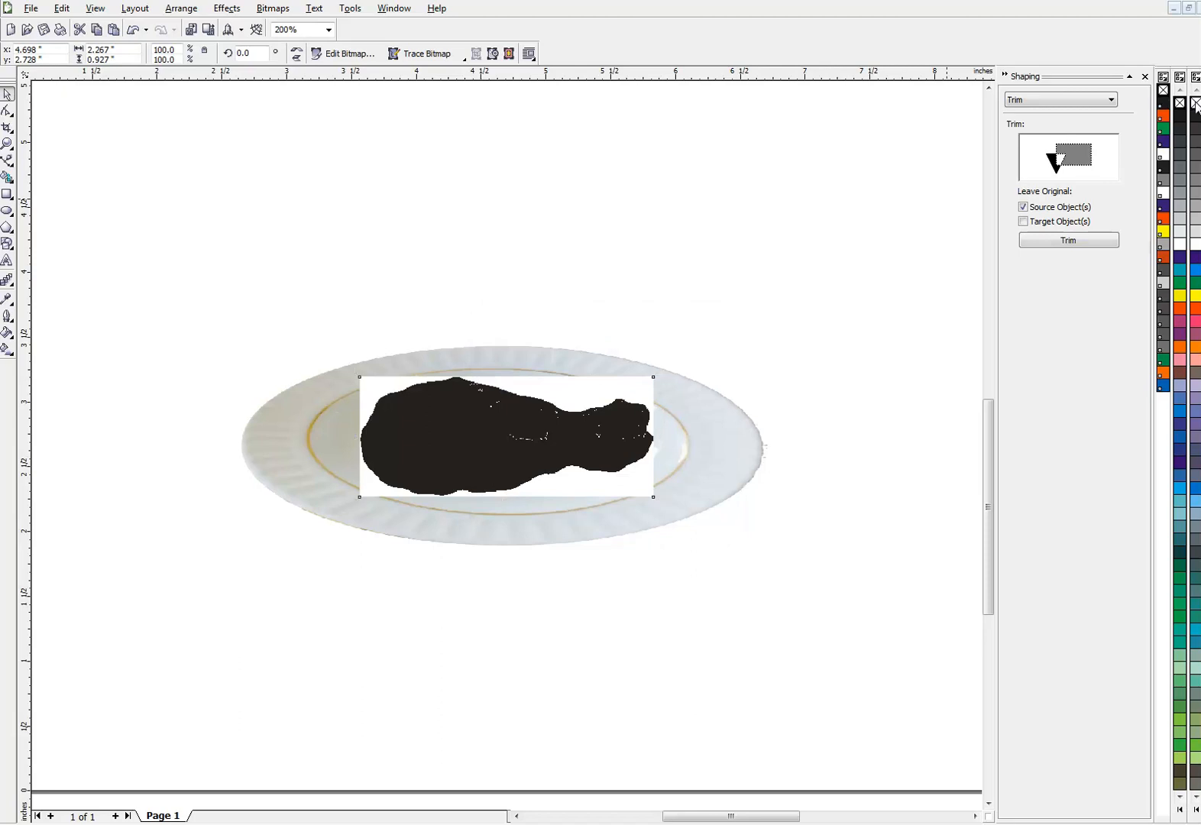
# - Remove the silhouette bitmap's white background and recolor the silhouette medium gray after trying red
pyautogui.click(1196, 104)
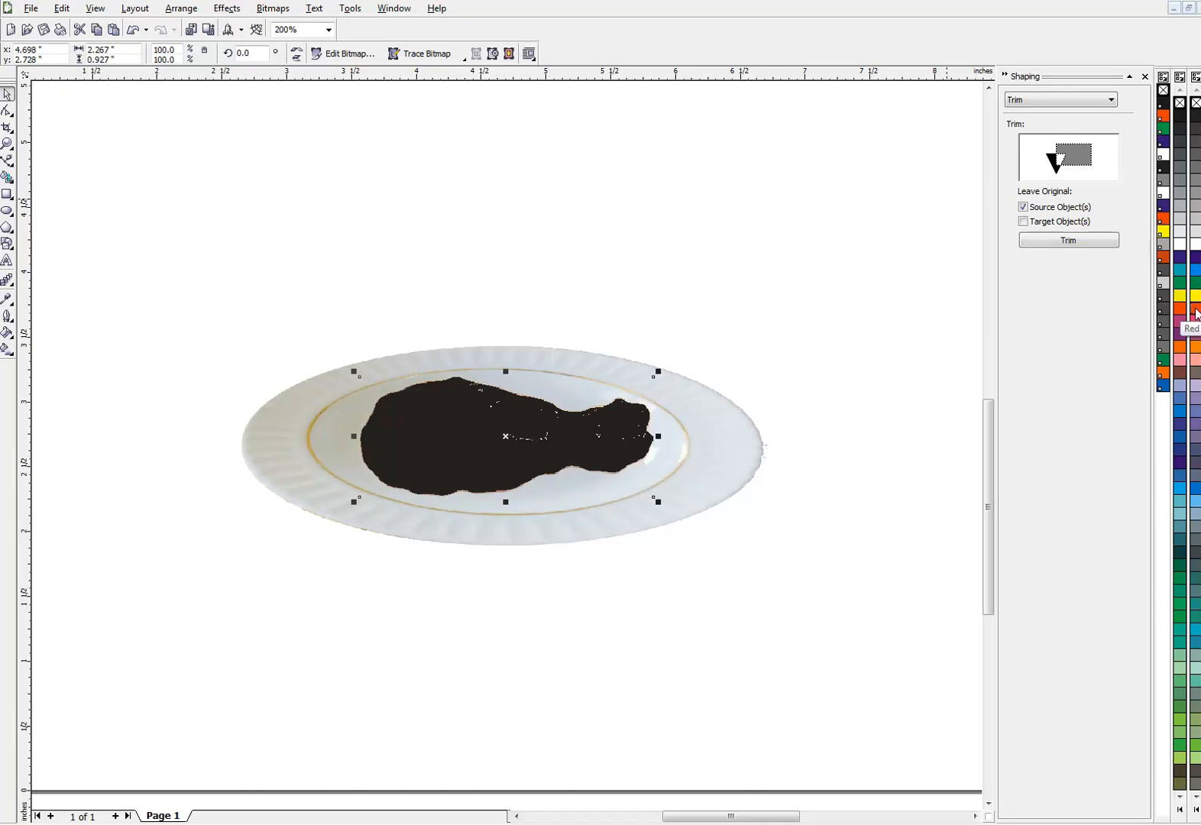
pyautogui.click(1196, 308)
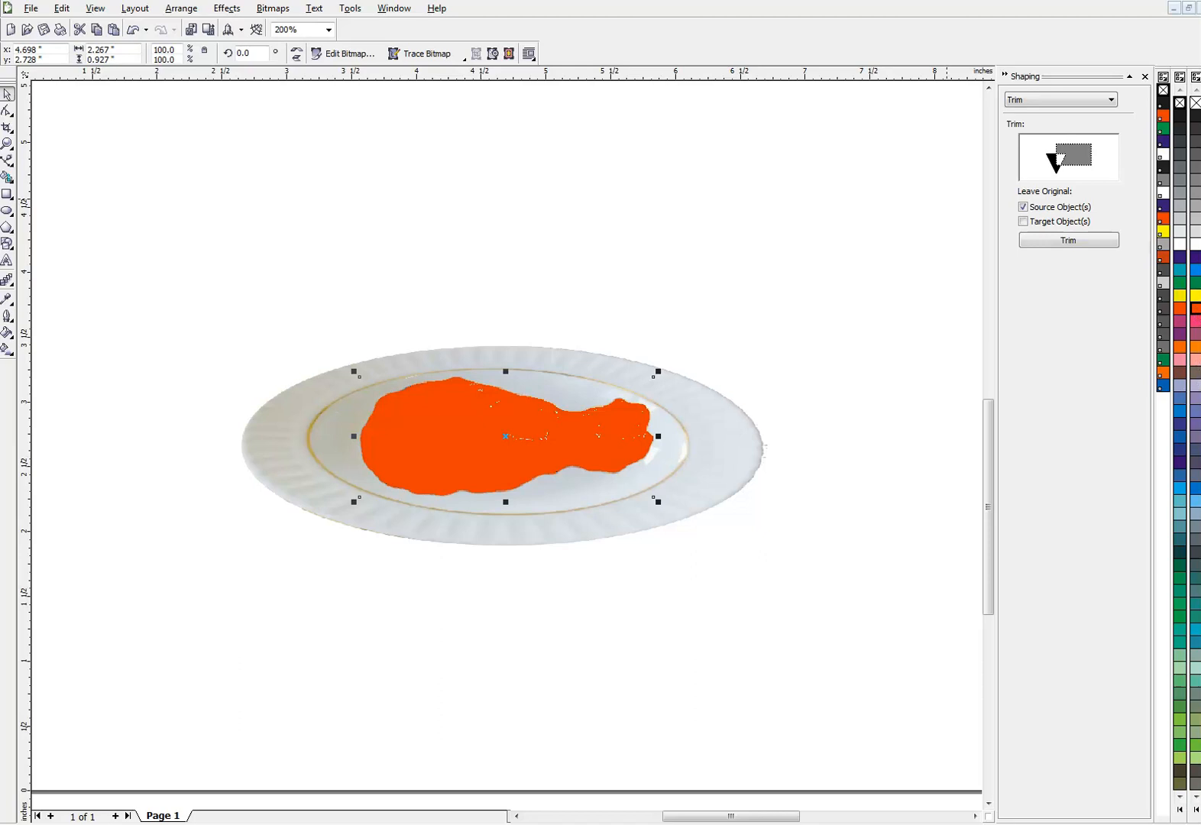
pyautogui.click(1196, 185)
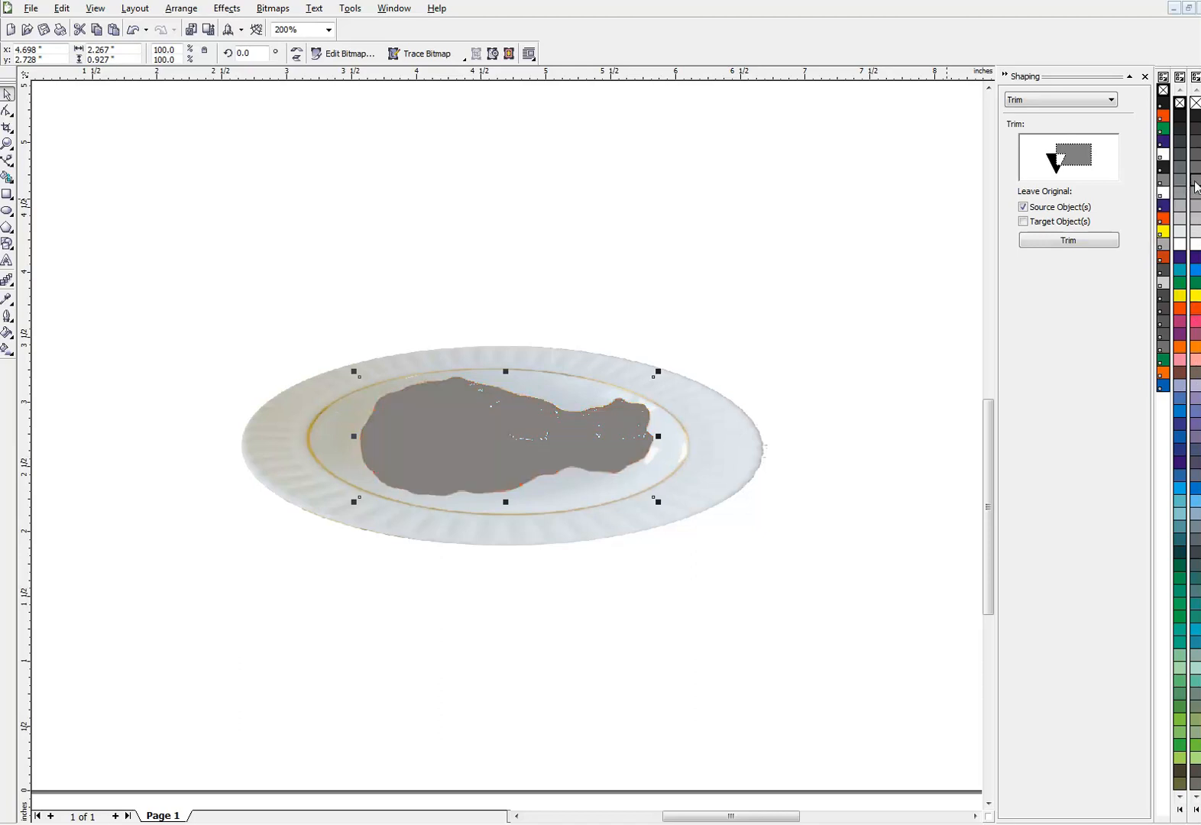
# - Convert the gray silhouette to a Grayscale (8-bit) bitmap at 150 dpi with a transparent background
pyautogui.click(293, 14)
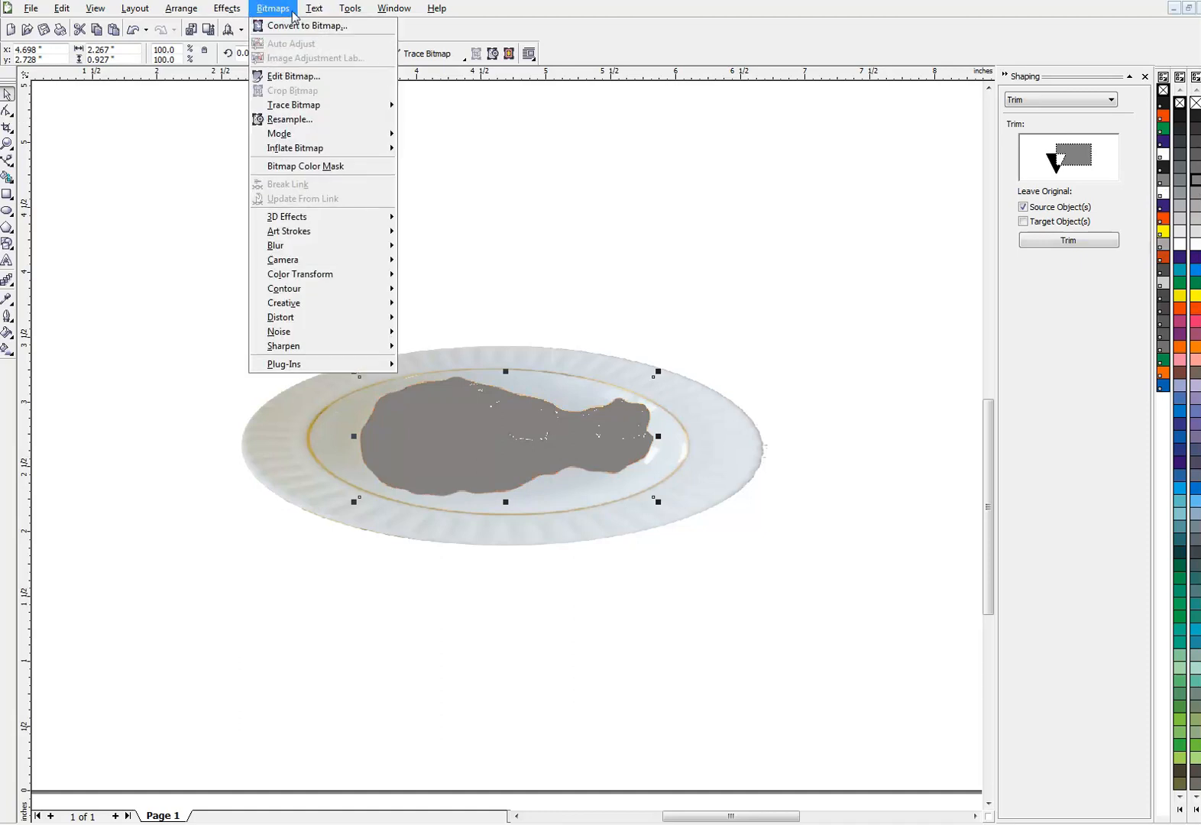
pyautogui.click(295, 27)
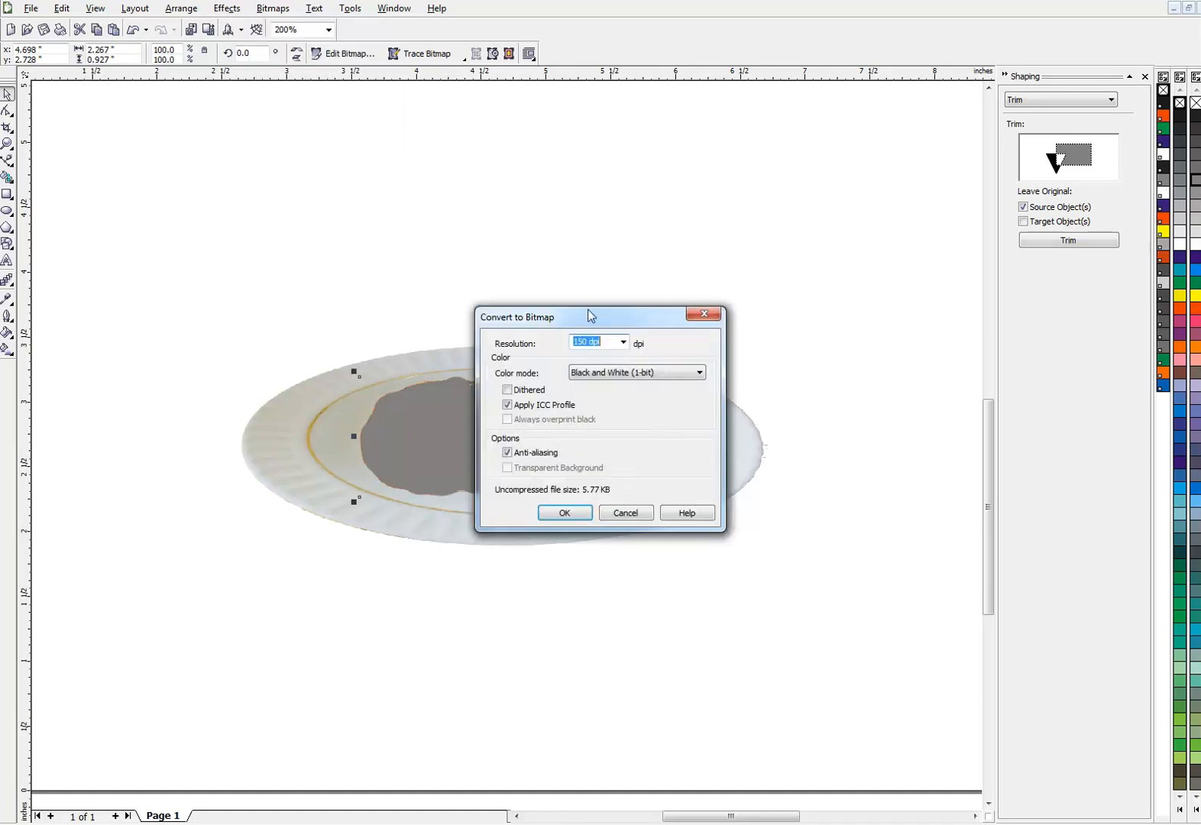
pyautogui.click(623, 373)
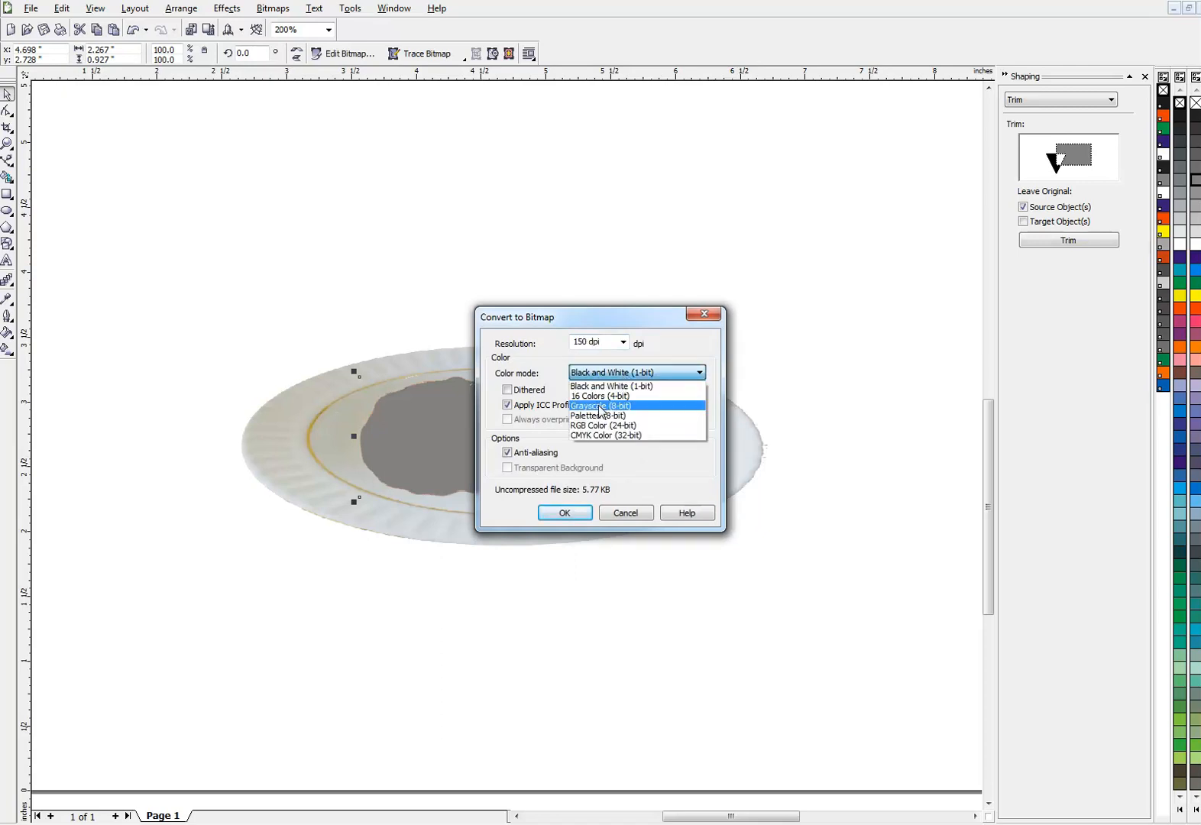
pyautogui.click(603, 406)
pyautogui.click(598, 459)
pyautogui.click(566, 512)
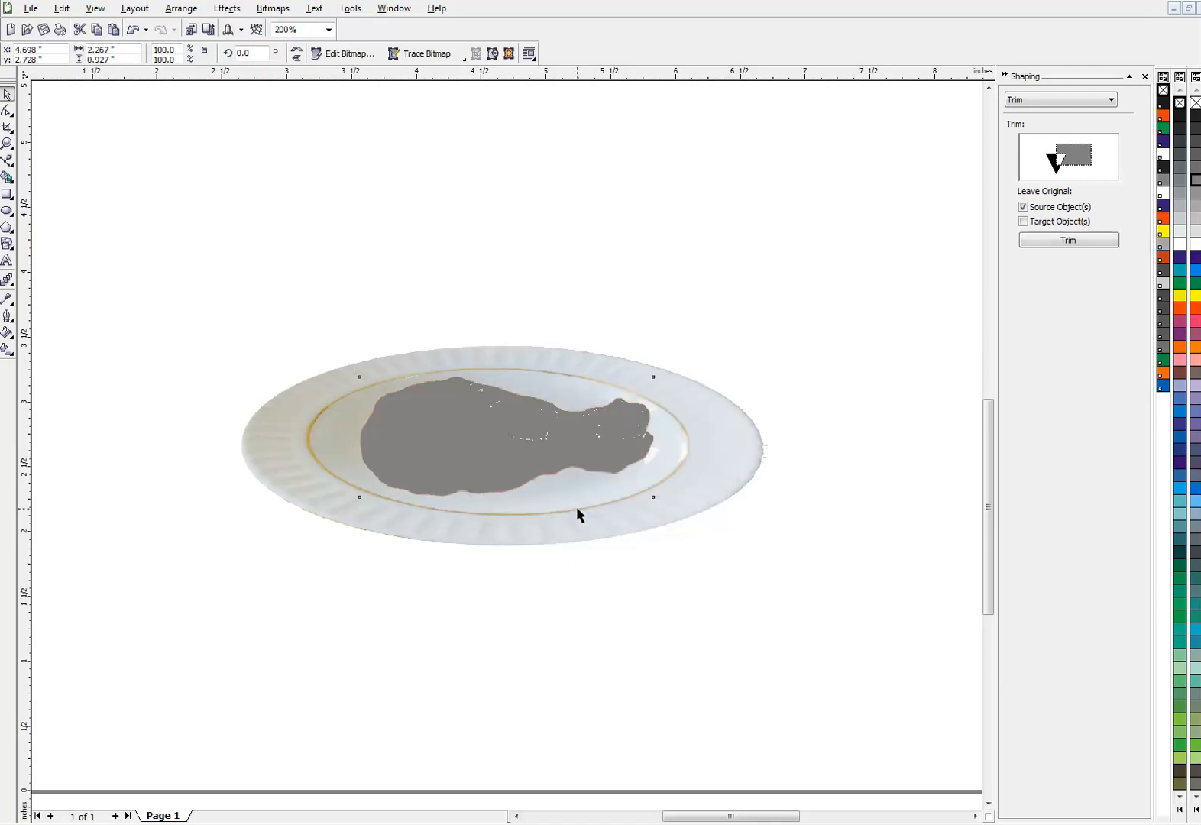
# - Start a Gaussian Blur on the gray silhouette and preview it with a 5-pixel radius over the drumstick
pyautogui.click(269, 9)
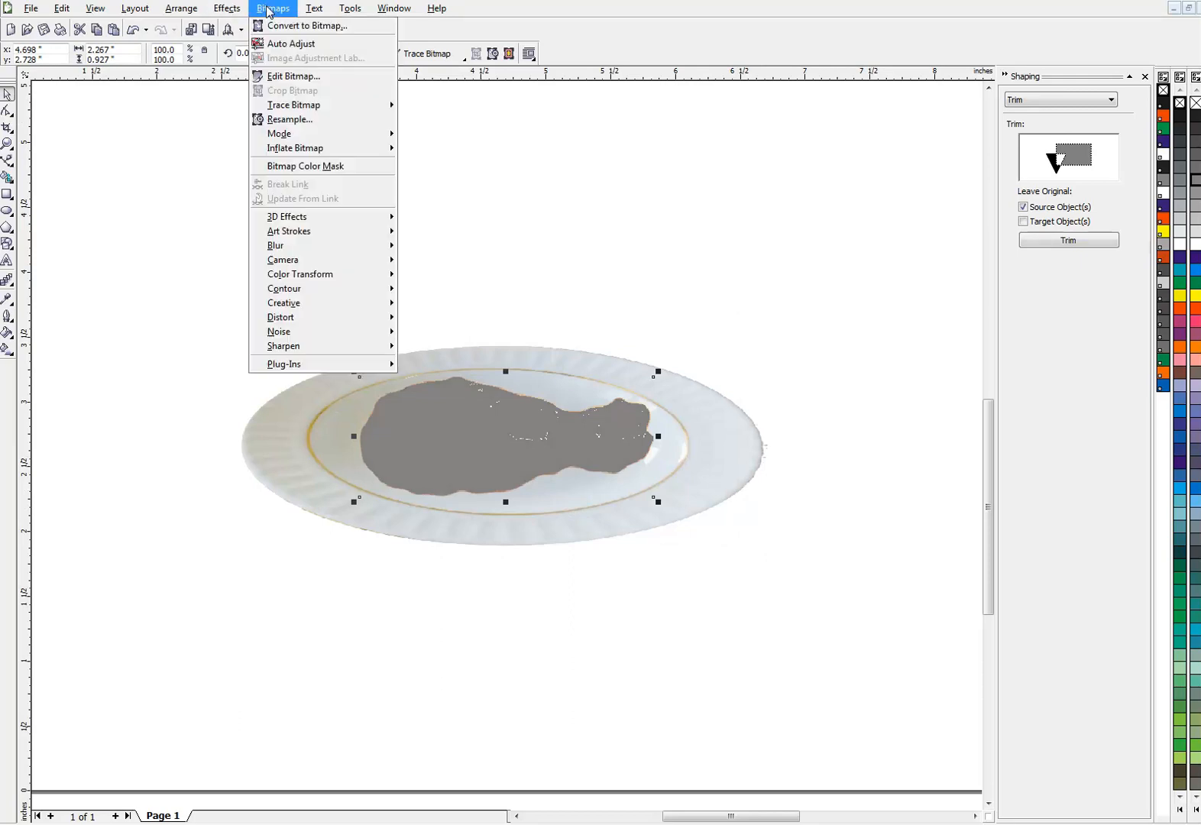
pyautogui.moveTo(303, 246)
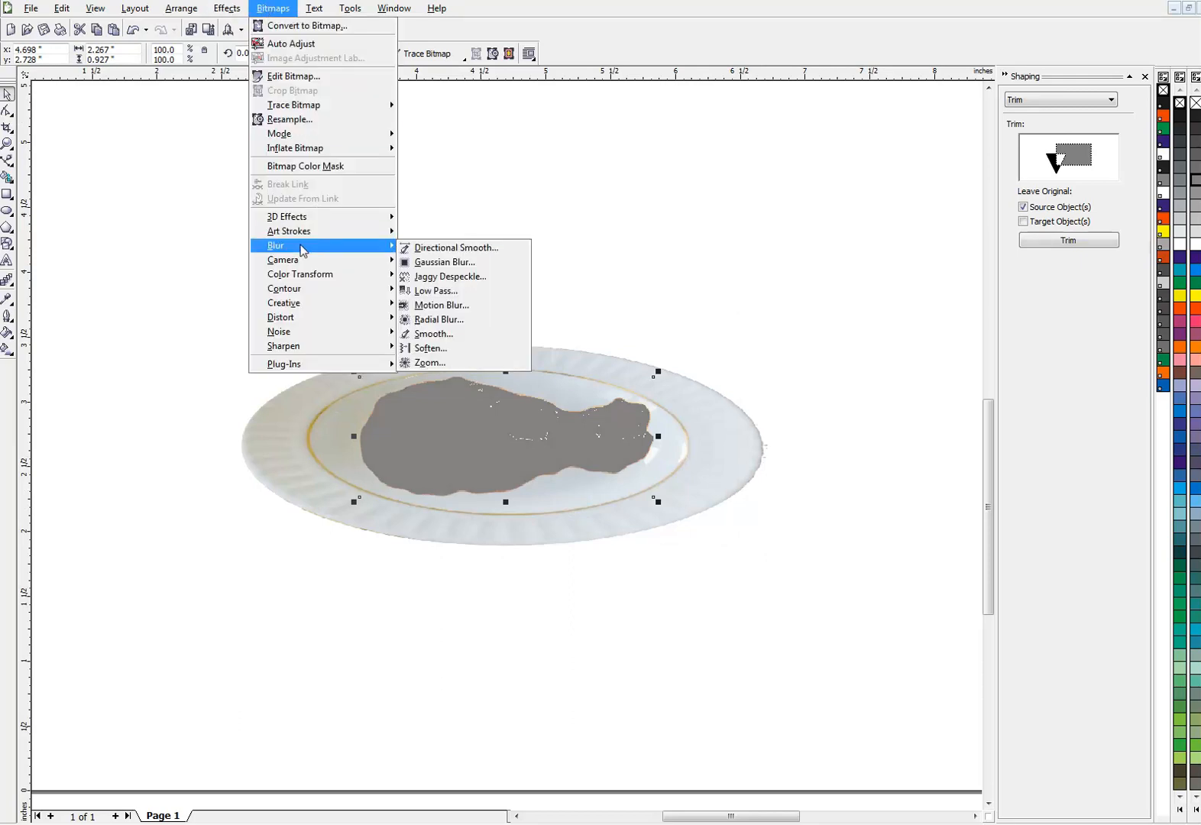
pyautogui.click(425, 262)
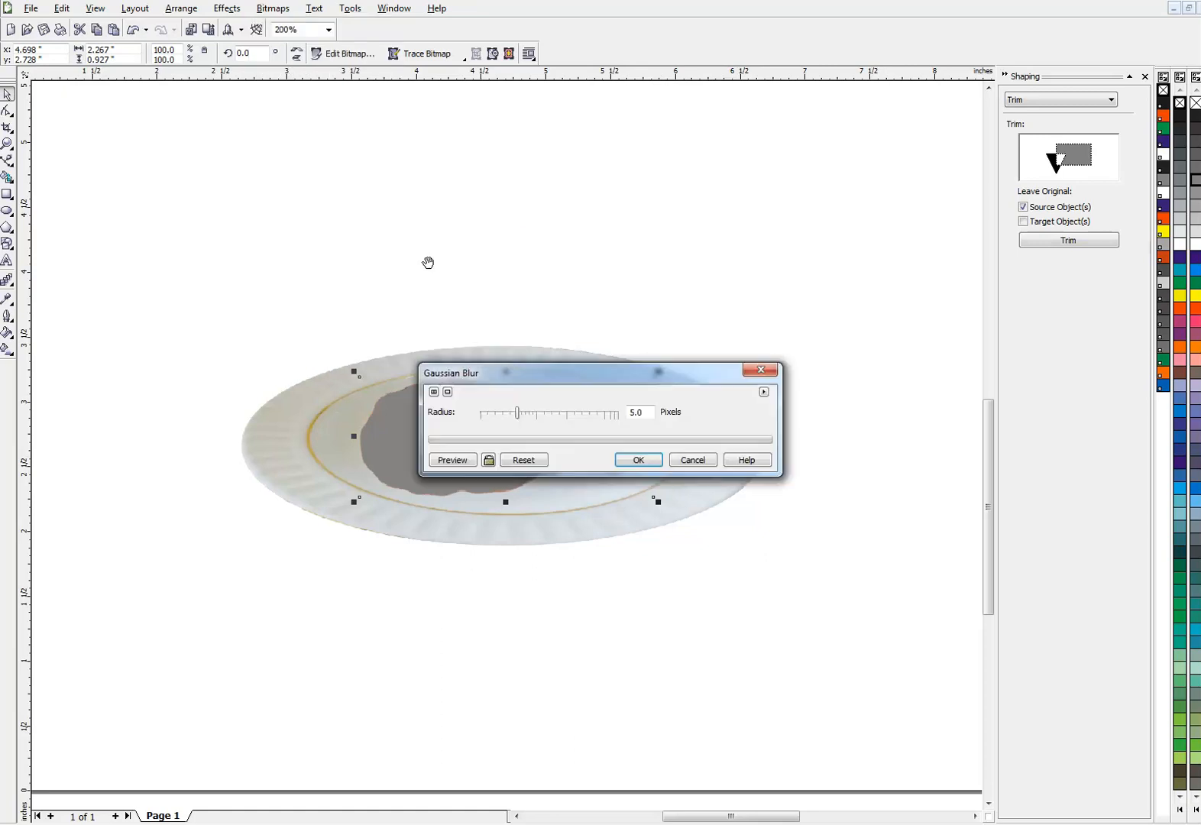
pyautogui.moveTo(585, 380); pyautogui.dragTo(652, 215)
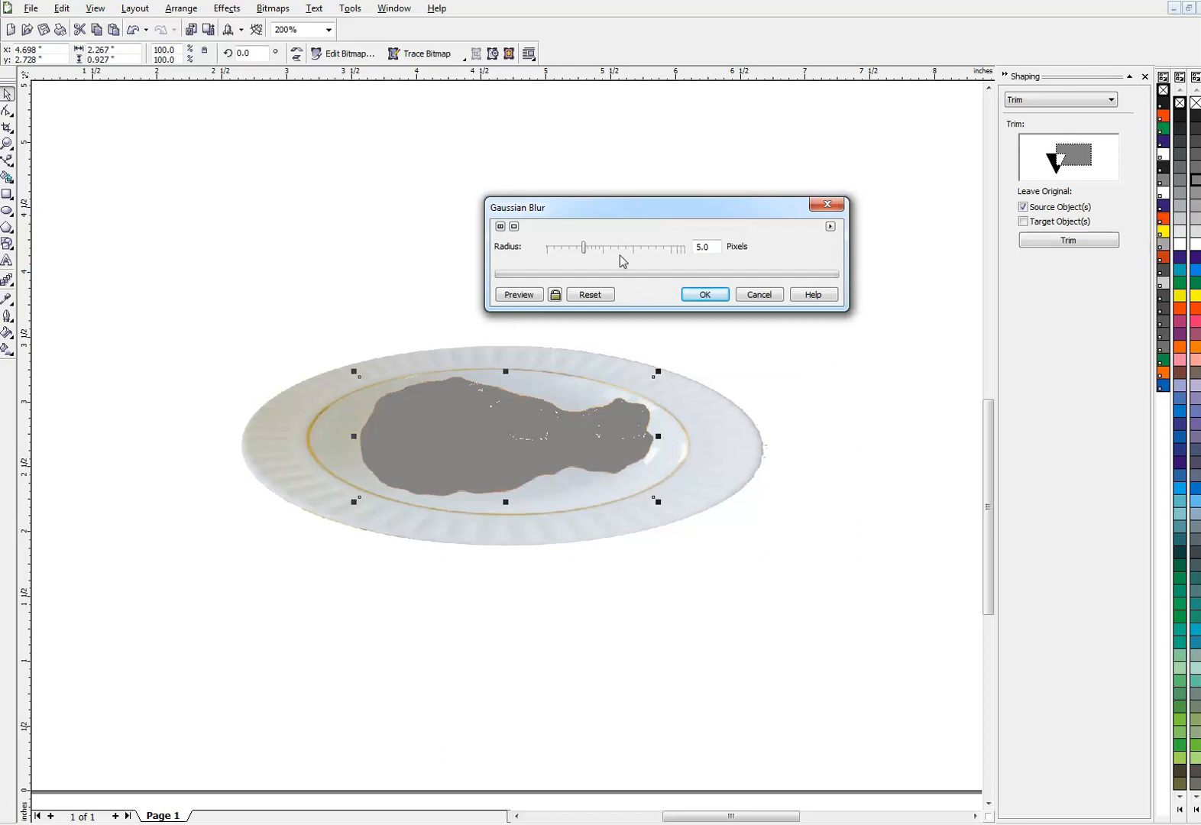
pyautogui.click(531, 300)
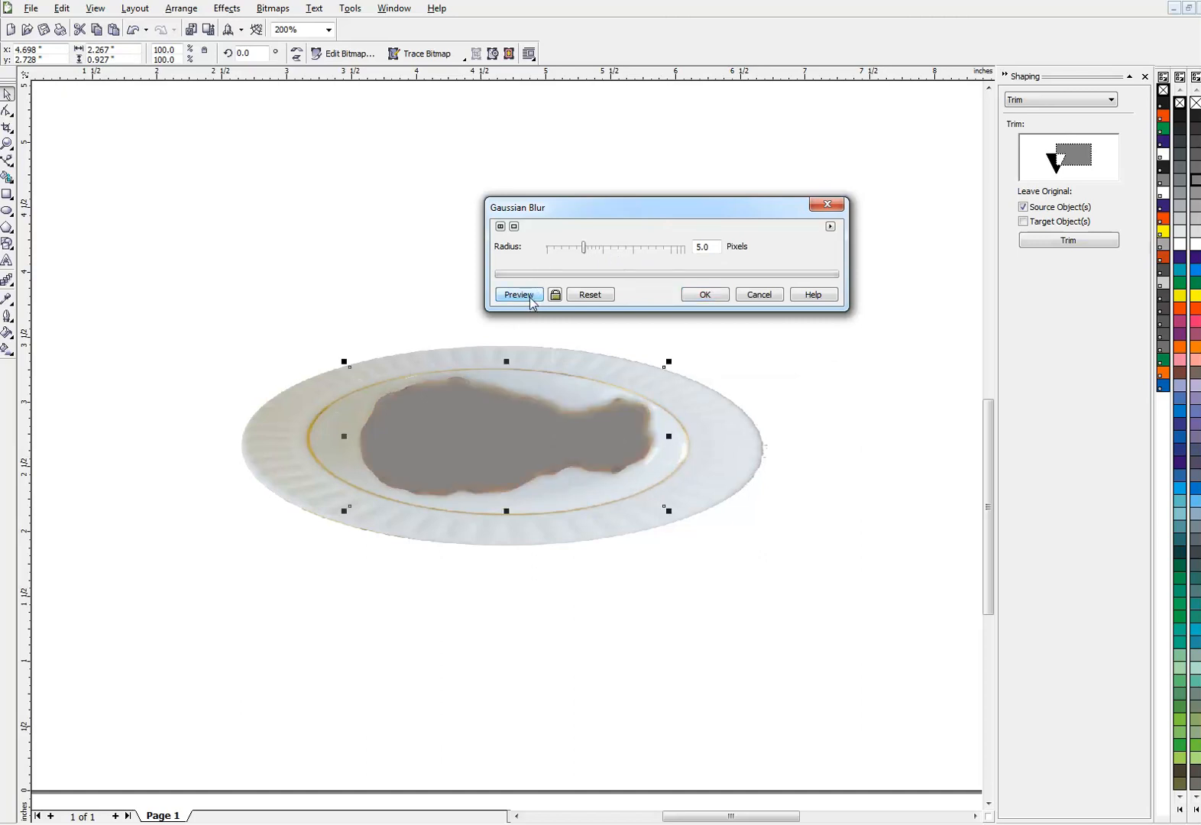
# - Try Gaussian Blur radii of 45 and 1.6 pixels on the gray silhouette, previewing each
pyautogui.click(629, 248)
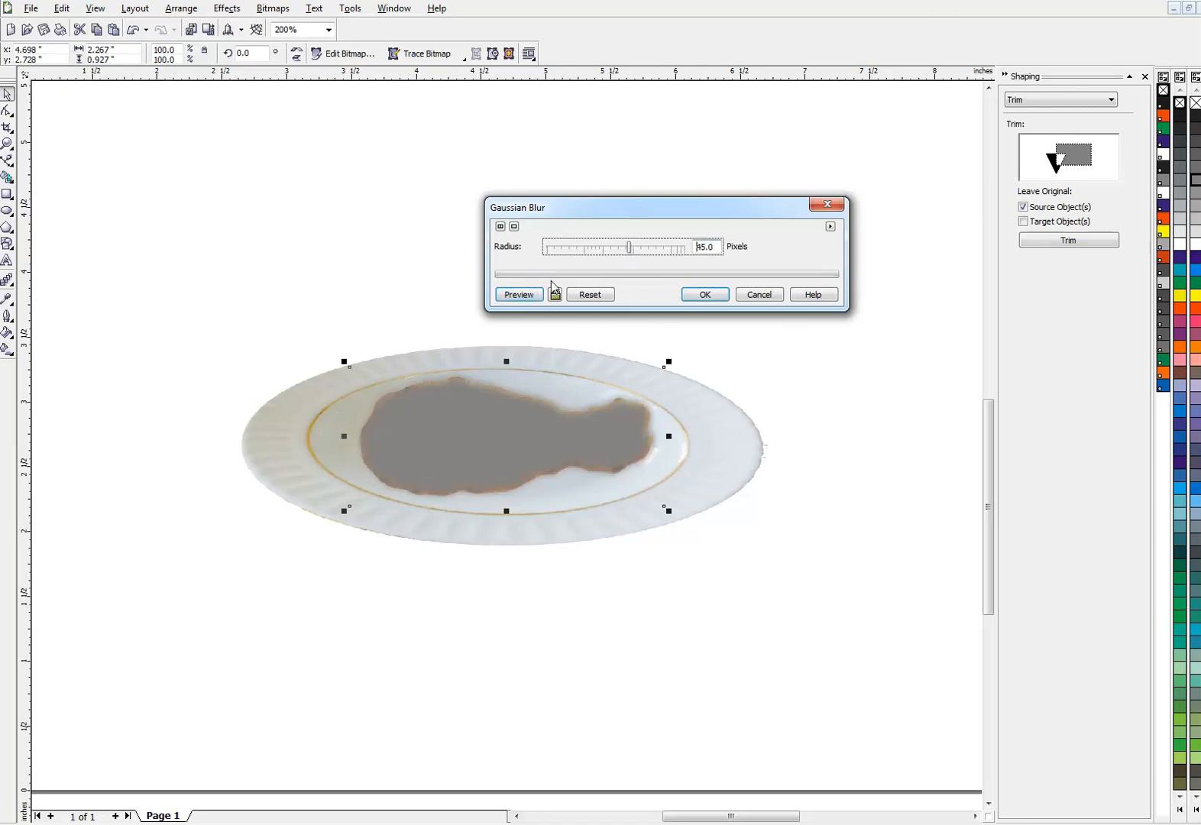
pyautogui.click(525, 296)
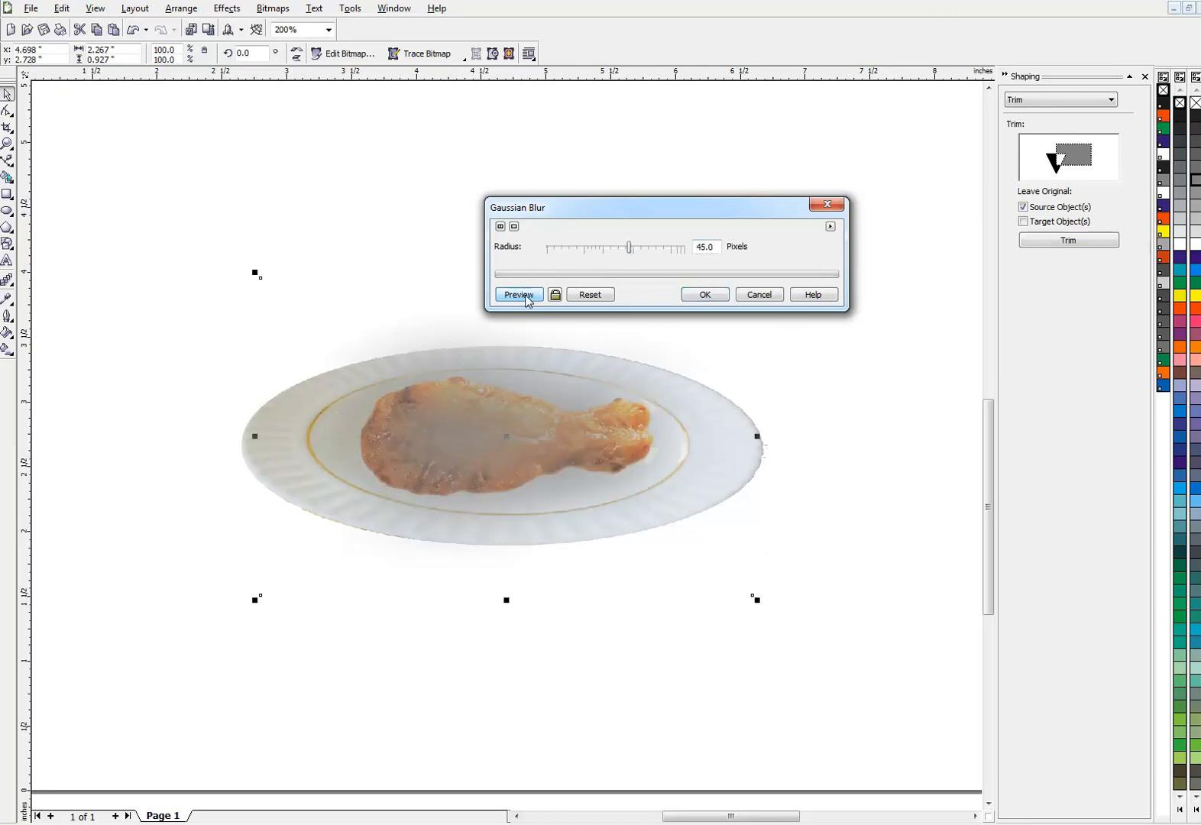
pyautogui.click(562, 251)
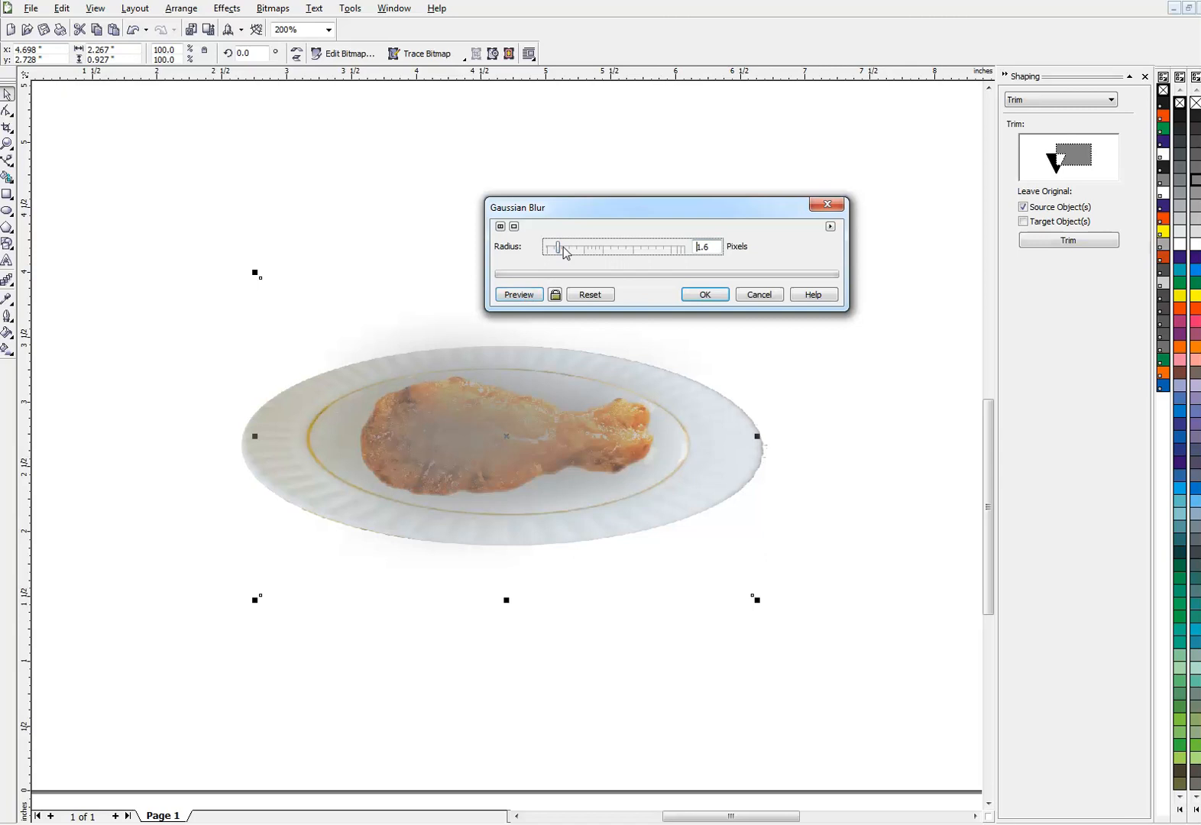
pyautogui.click(531, 295)
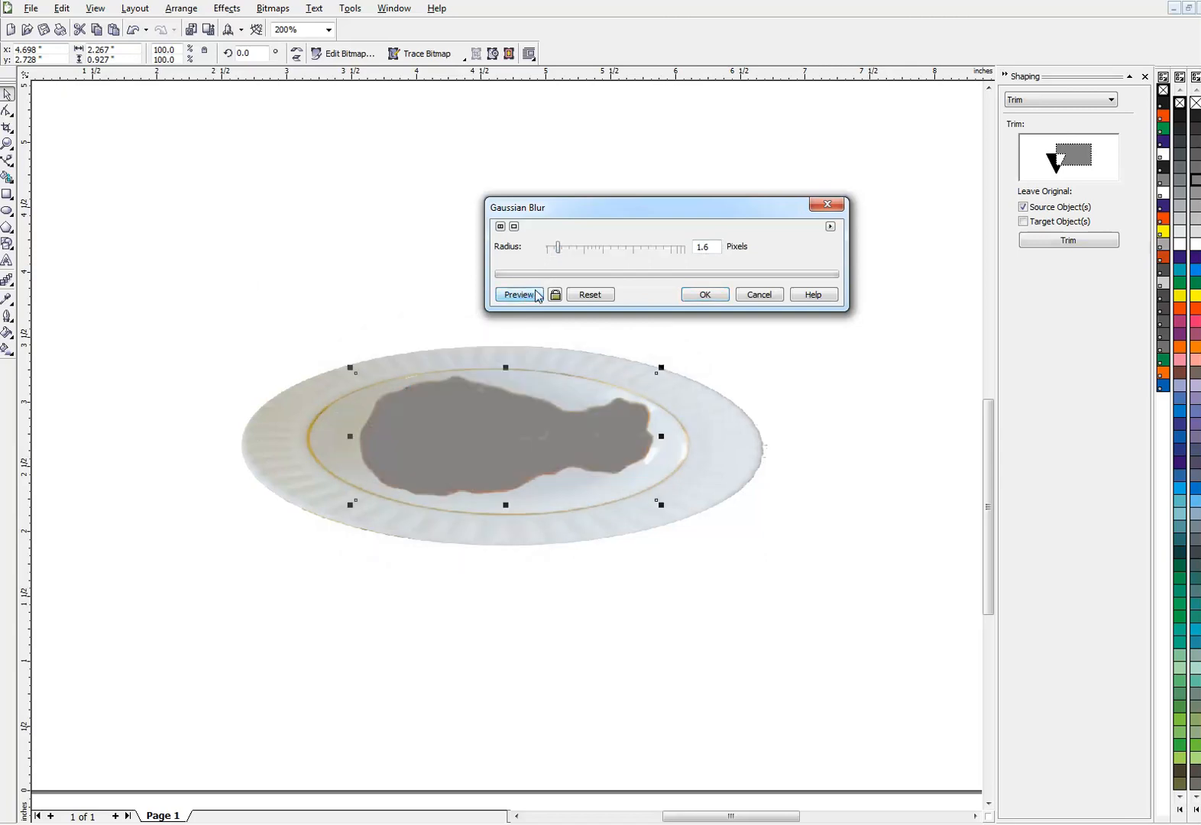
# - Set the silhouette's Gaussian Blur radius to 5 pixels, preview it and apply the blur
pyautogui.doubleClick(698, 247)
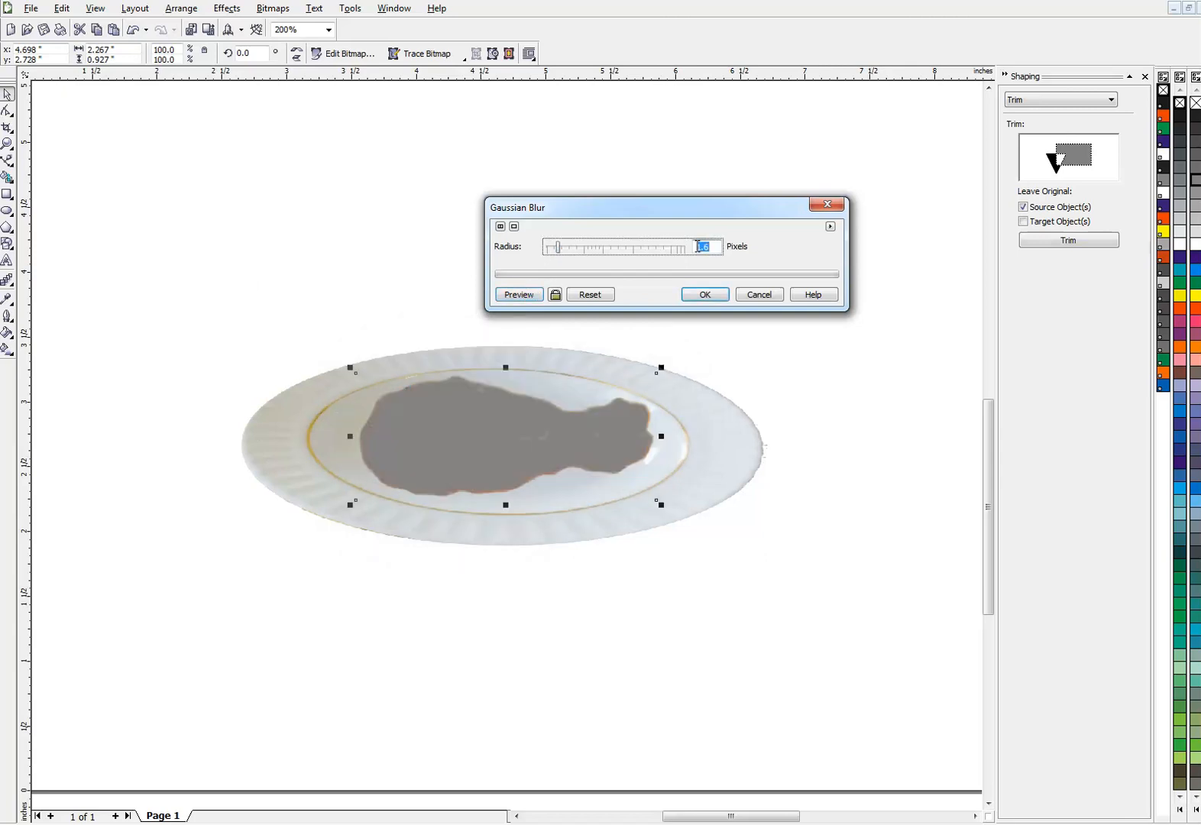
pyautogui.write('5')
pyautogui.click(517, 295)
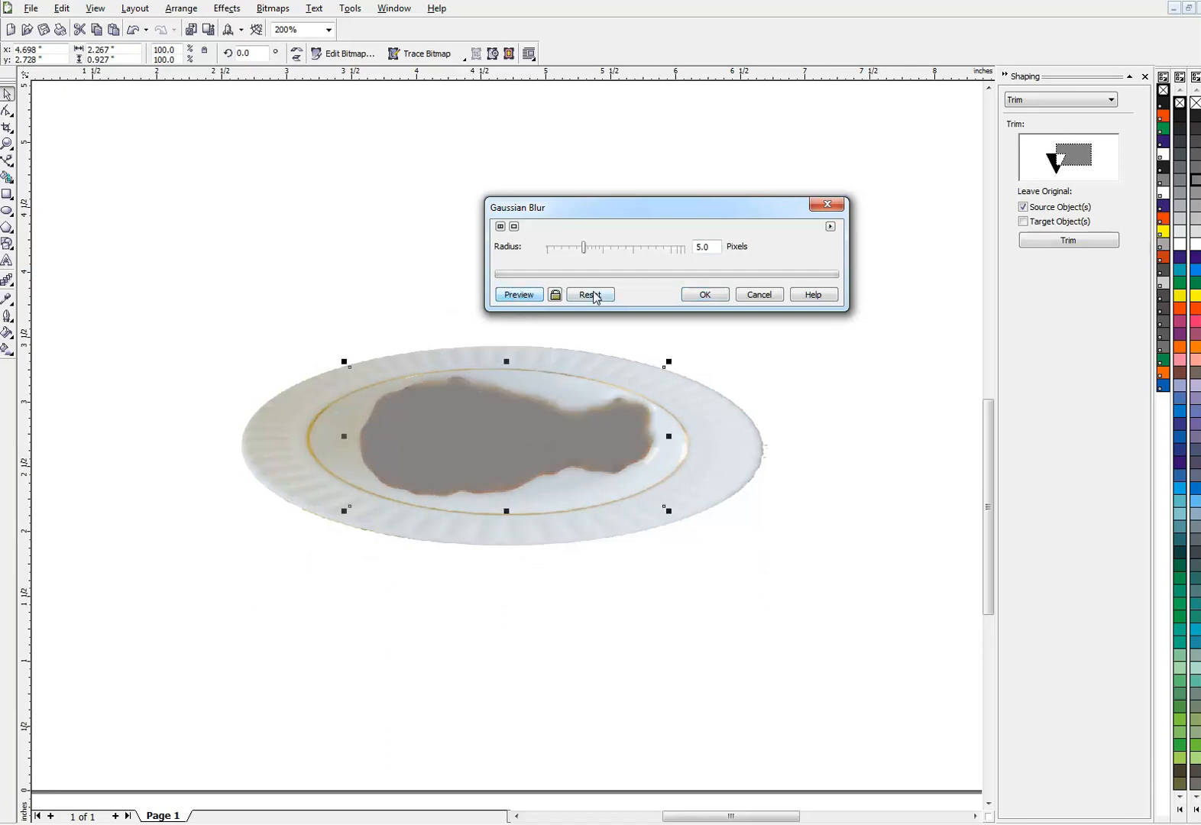
pyautogui.click(705, 295)
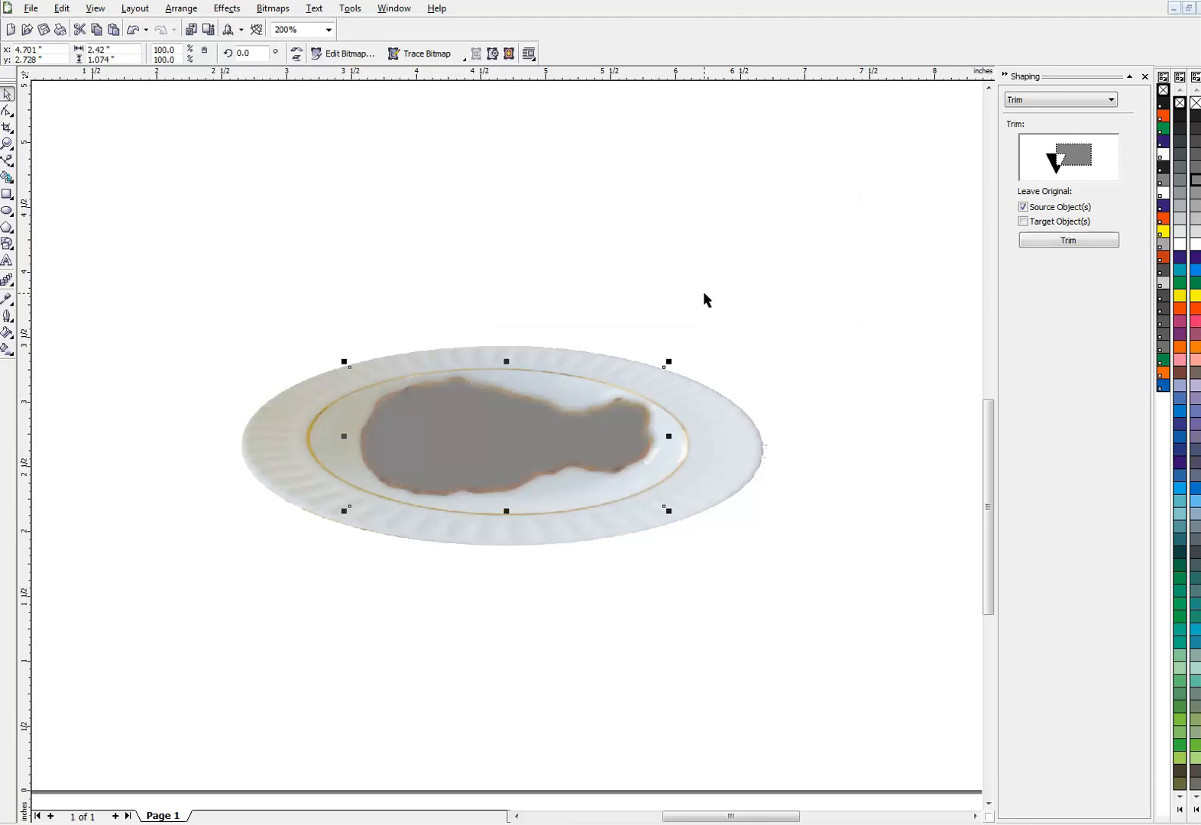
# - Send the blurred silhouette one level back behind the drumstick and nudge it down and left to X 4.661", Y 2.678"
pyautogui.hotkey('ctrl', 'pagedown')
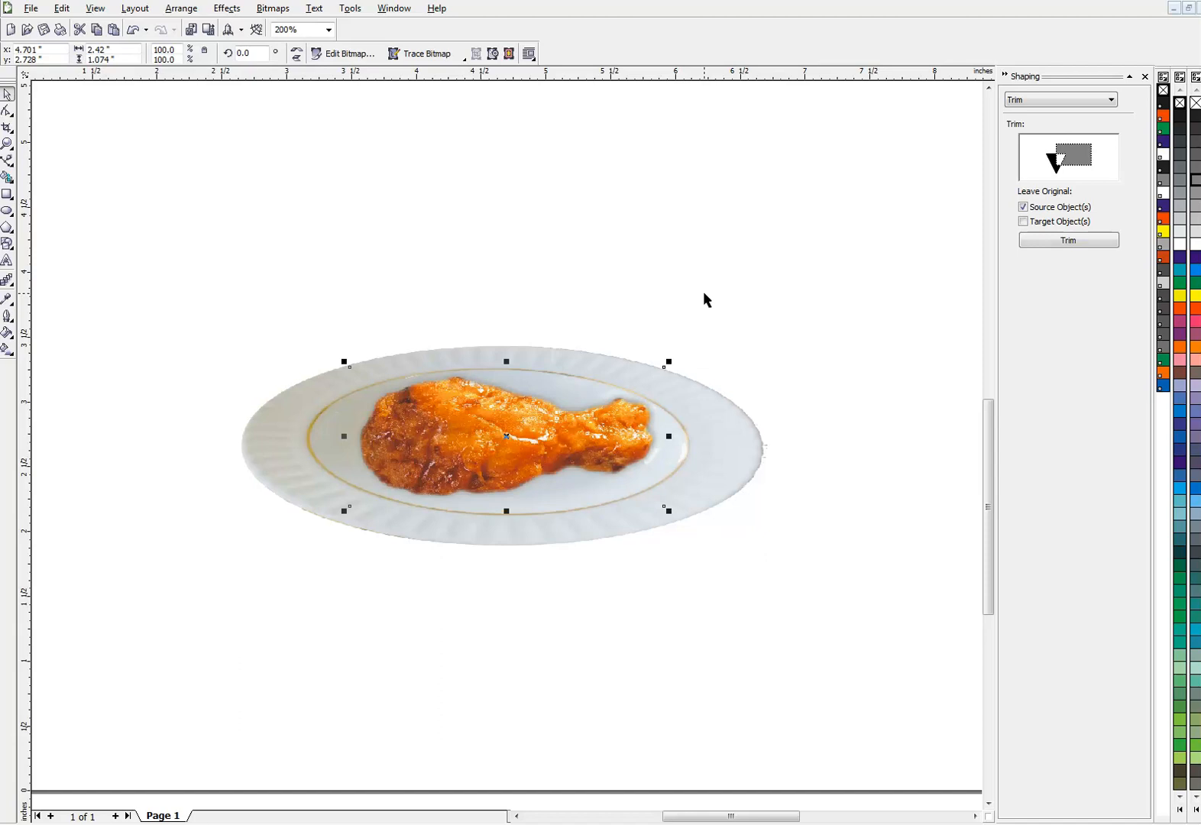
pyautogui.press('Down')
pyautogui.press('Down')
pyautogui.press('Left')
pyautogui.press('Left')
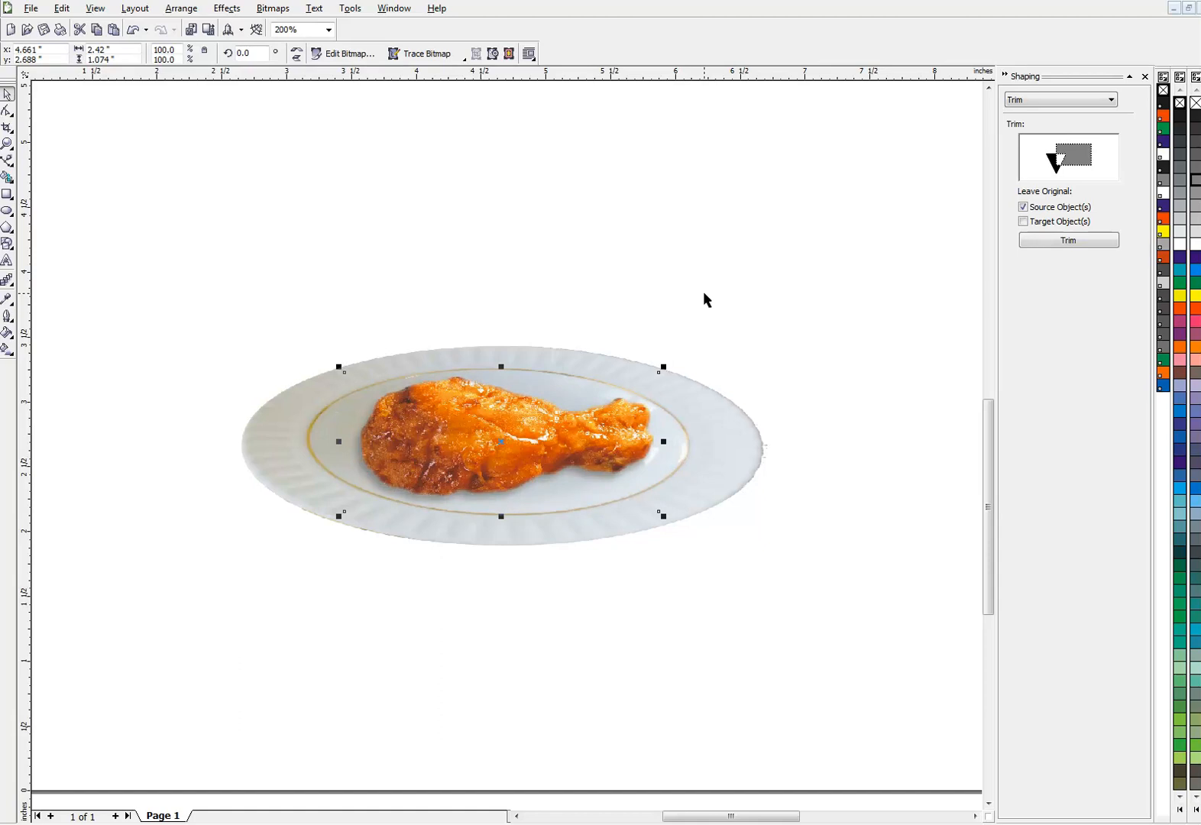
pyautogui.press('Down')
pyautogui.press('Up')
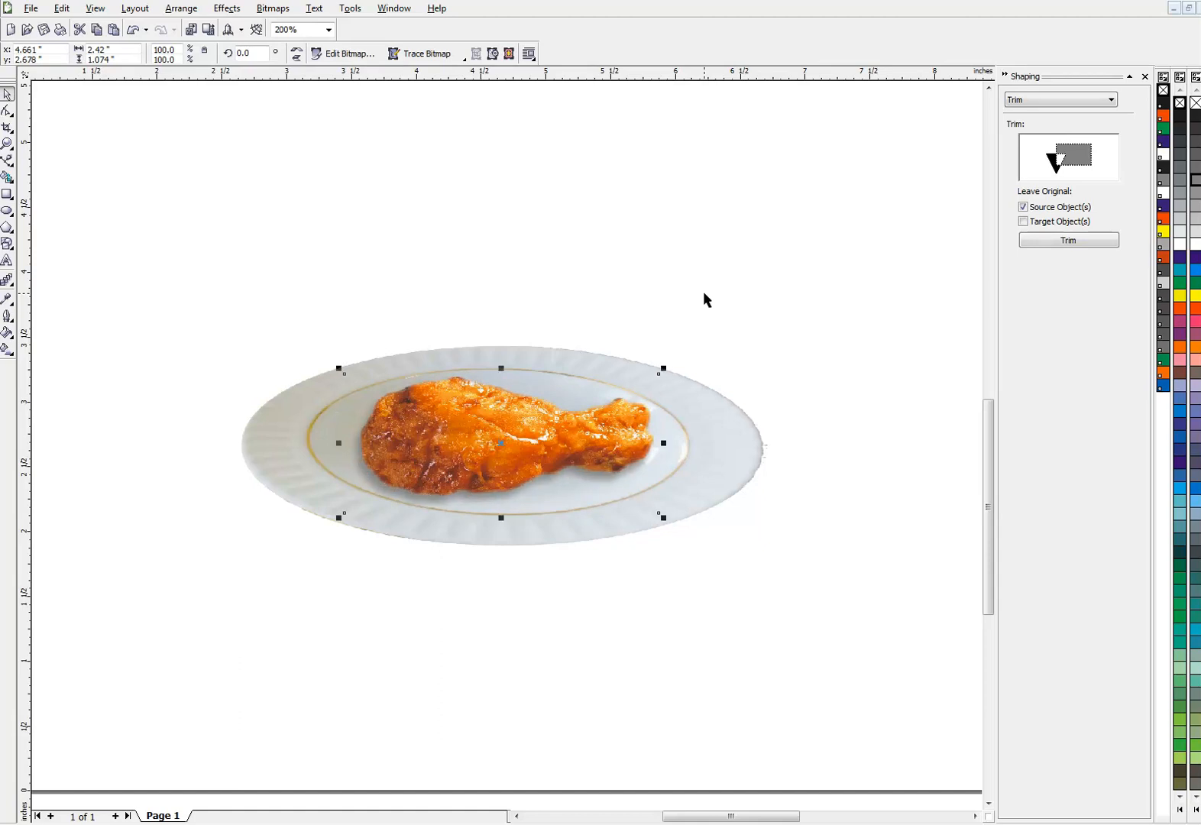
pyautogui.click(658, 245)
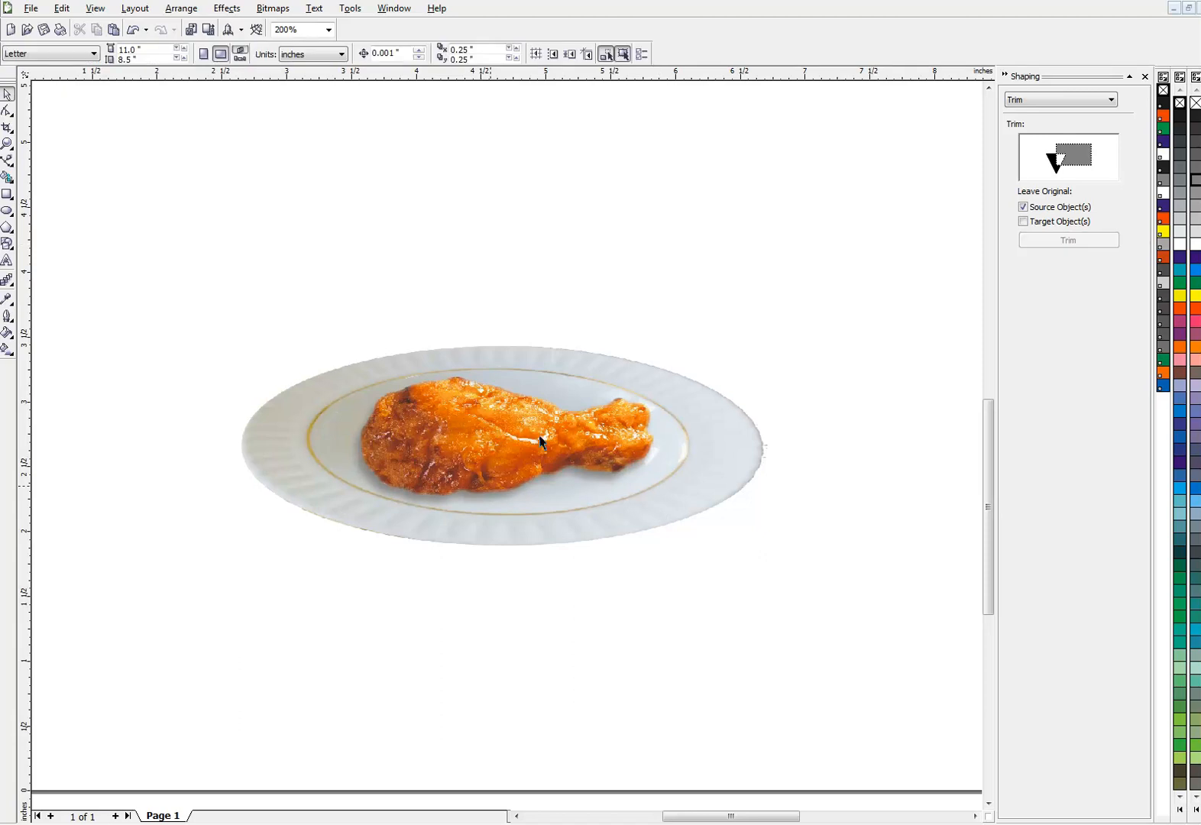
# - Convert the blurred shadow bitmap to Black and White (1-bit) mode using Line Art with a threshold of 183
pyautogui.click(488, 500)
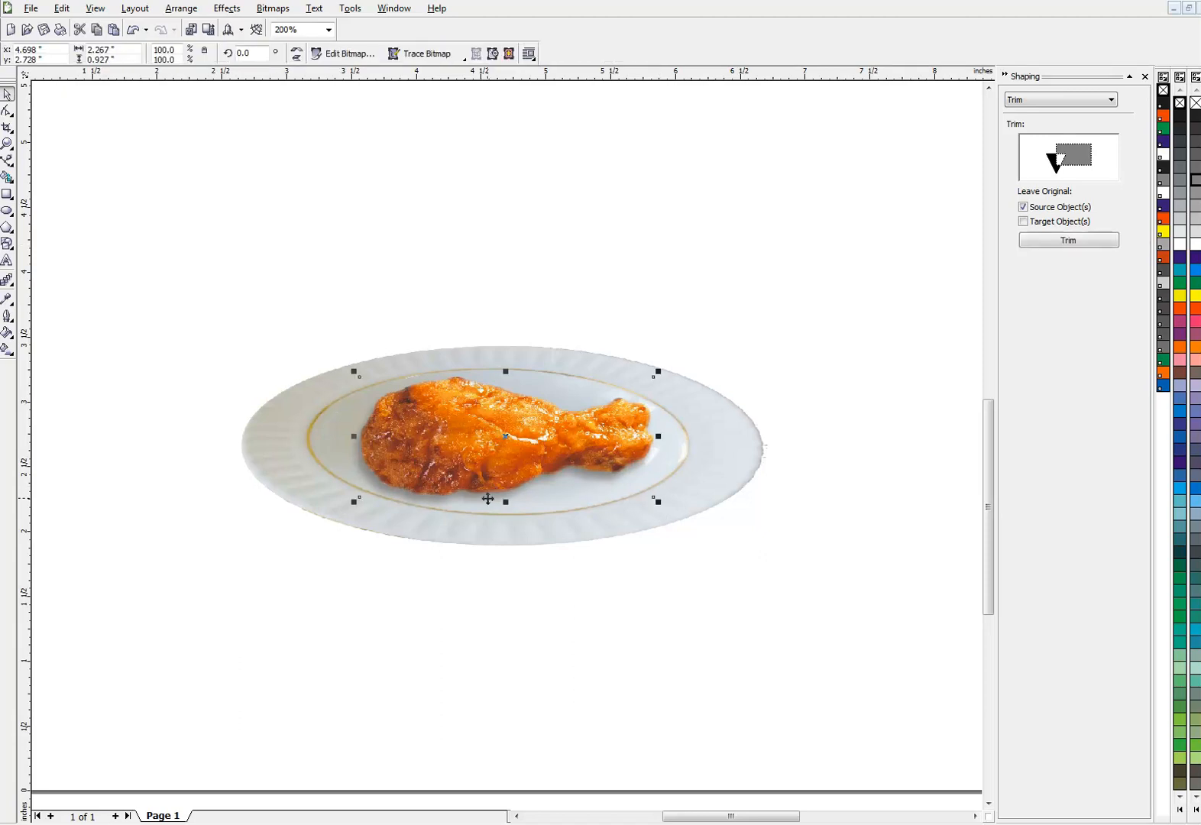
pyautogui.click(488, 501)
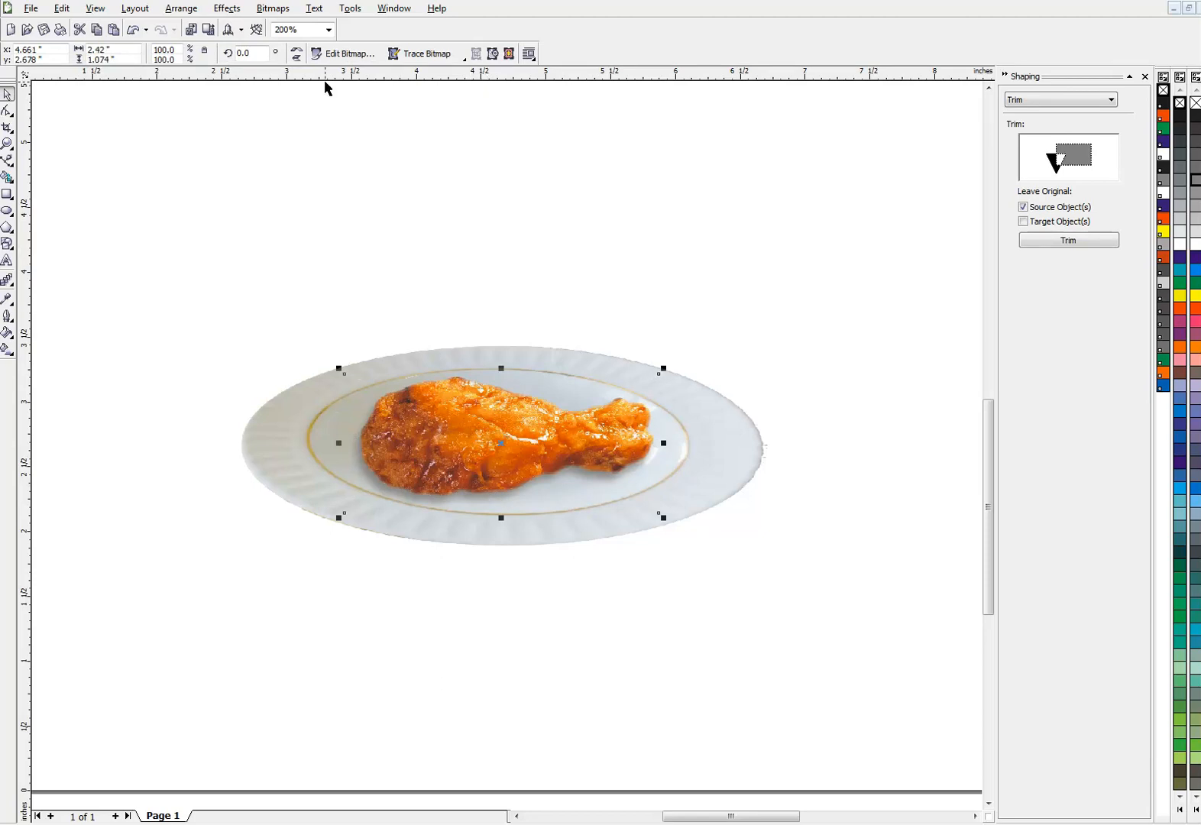
pyautogui.click(285, 11)
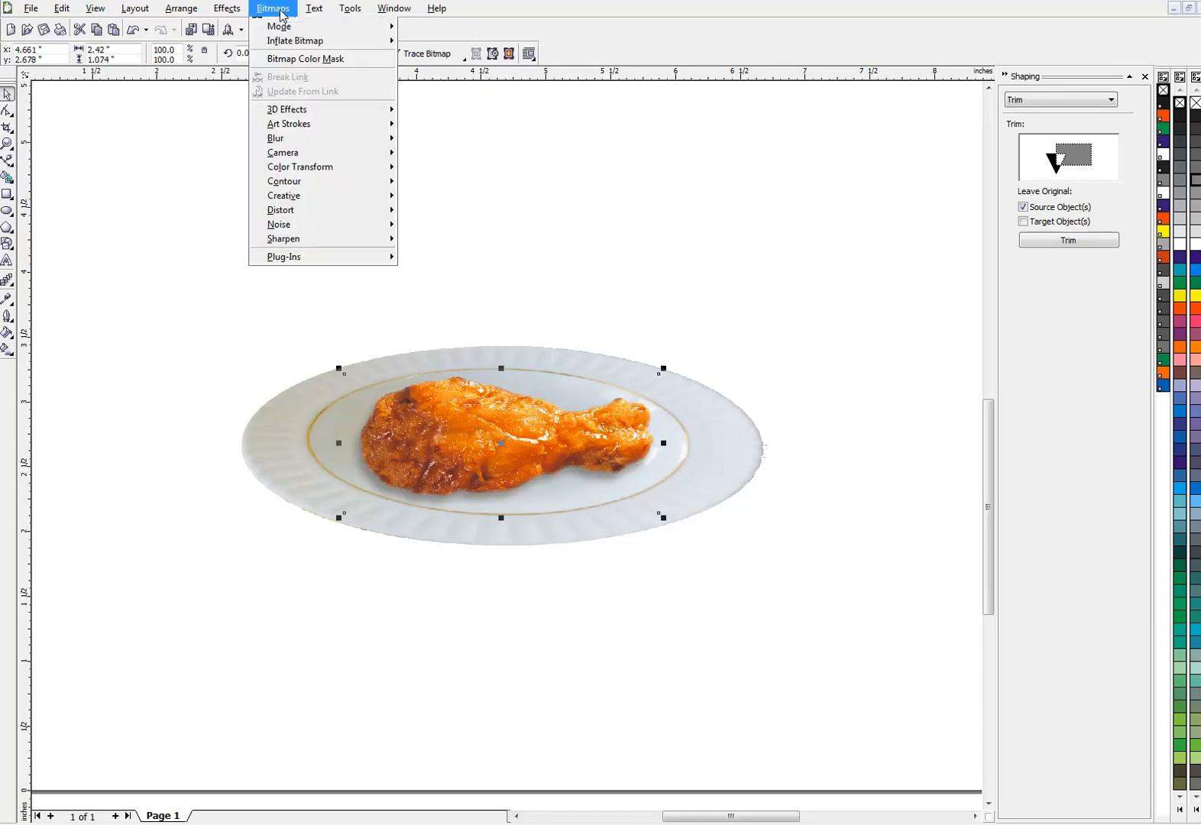
pyautogui.moveTo(279, 139)
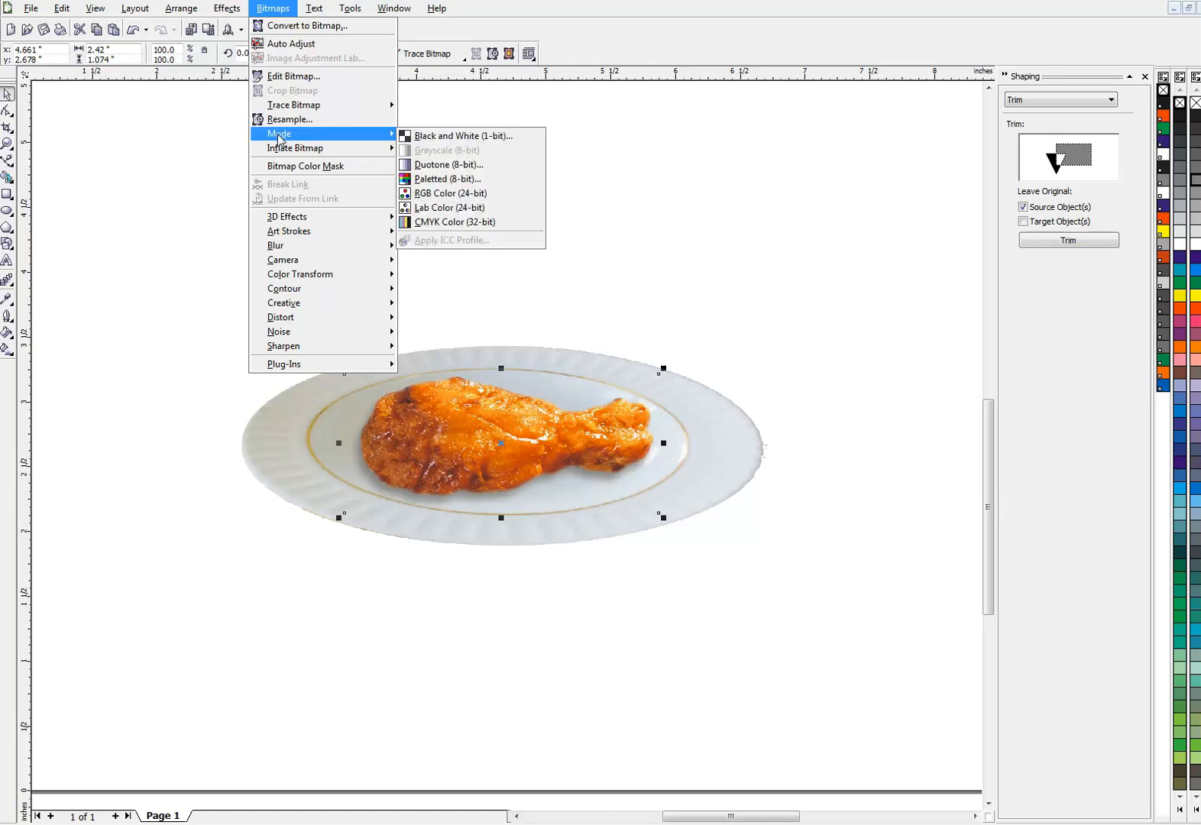
pyautogui.click(443, 136)
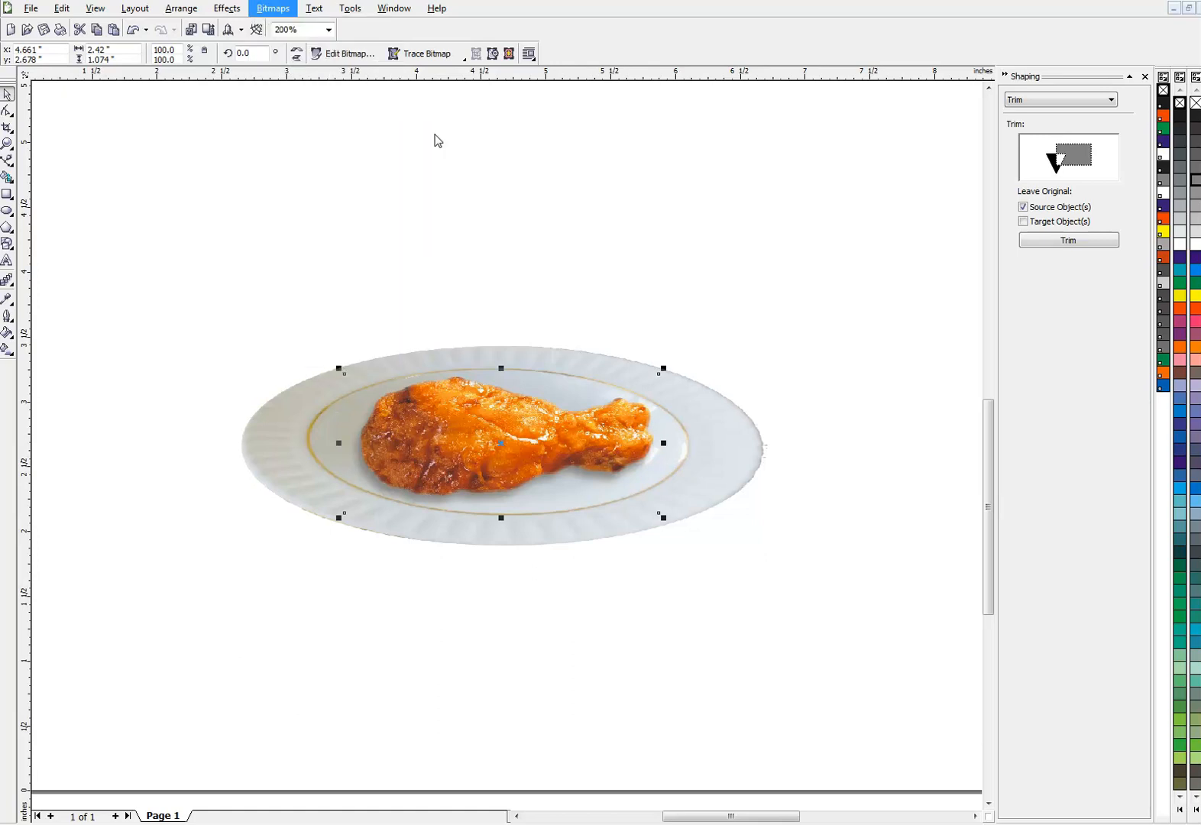
pyautogui.click(598, 459)
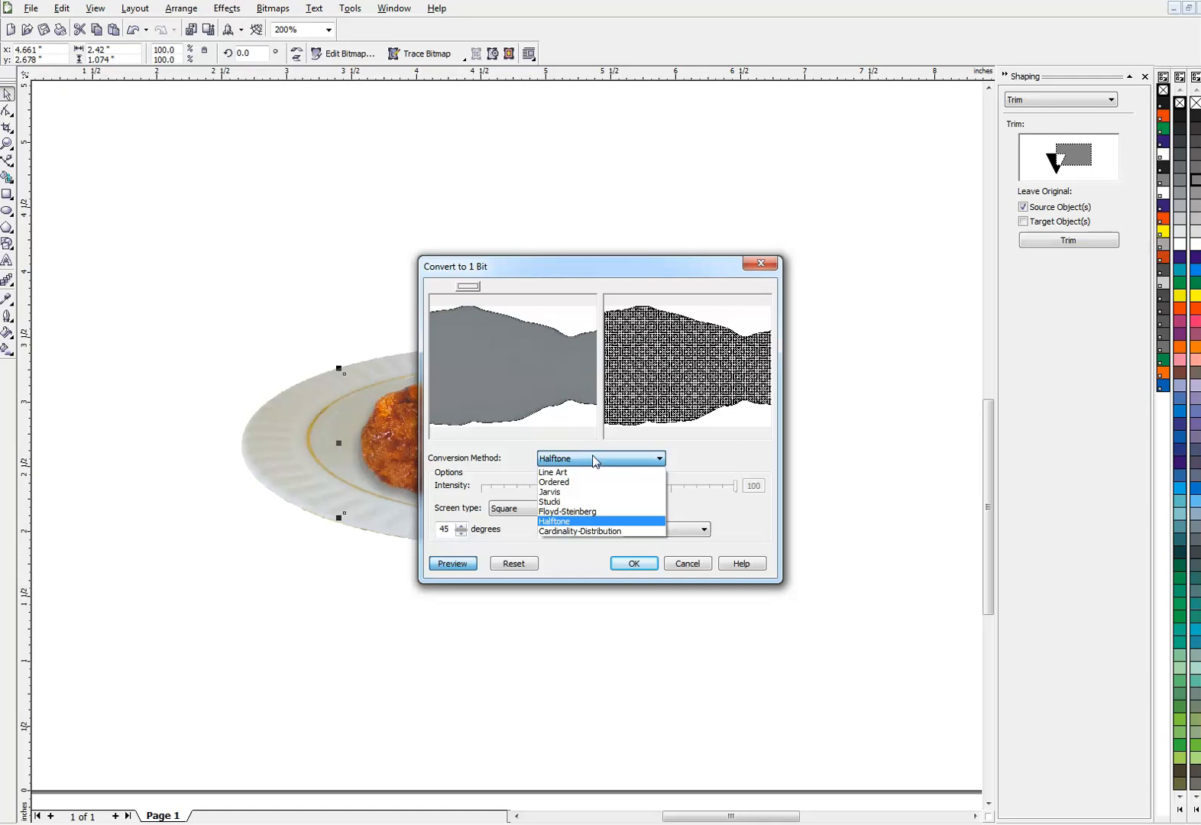
pyautogui.click(572, 473)
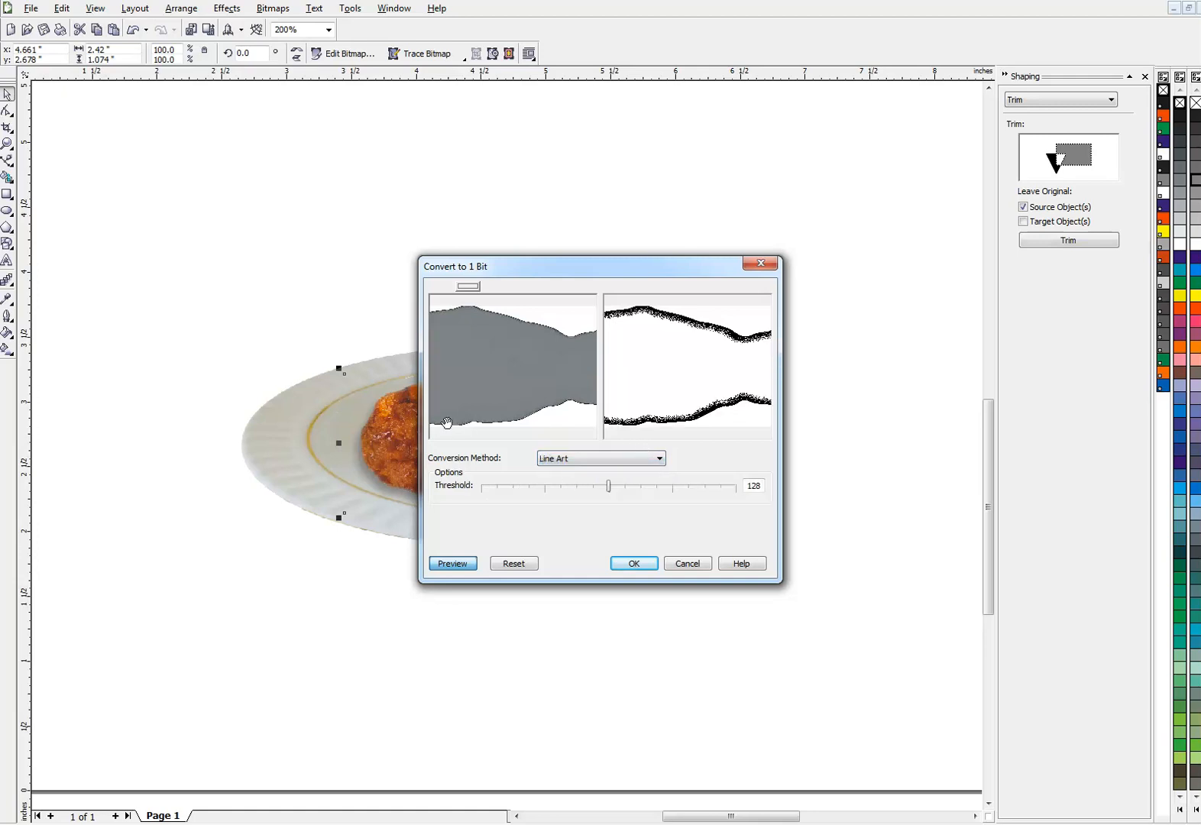
pyautogui.moveTo(608, 486); pyautogui.dragTo(662, 488)
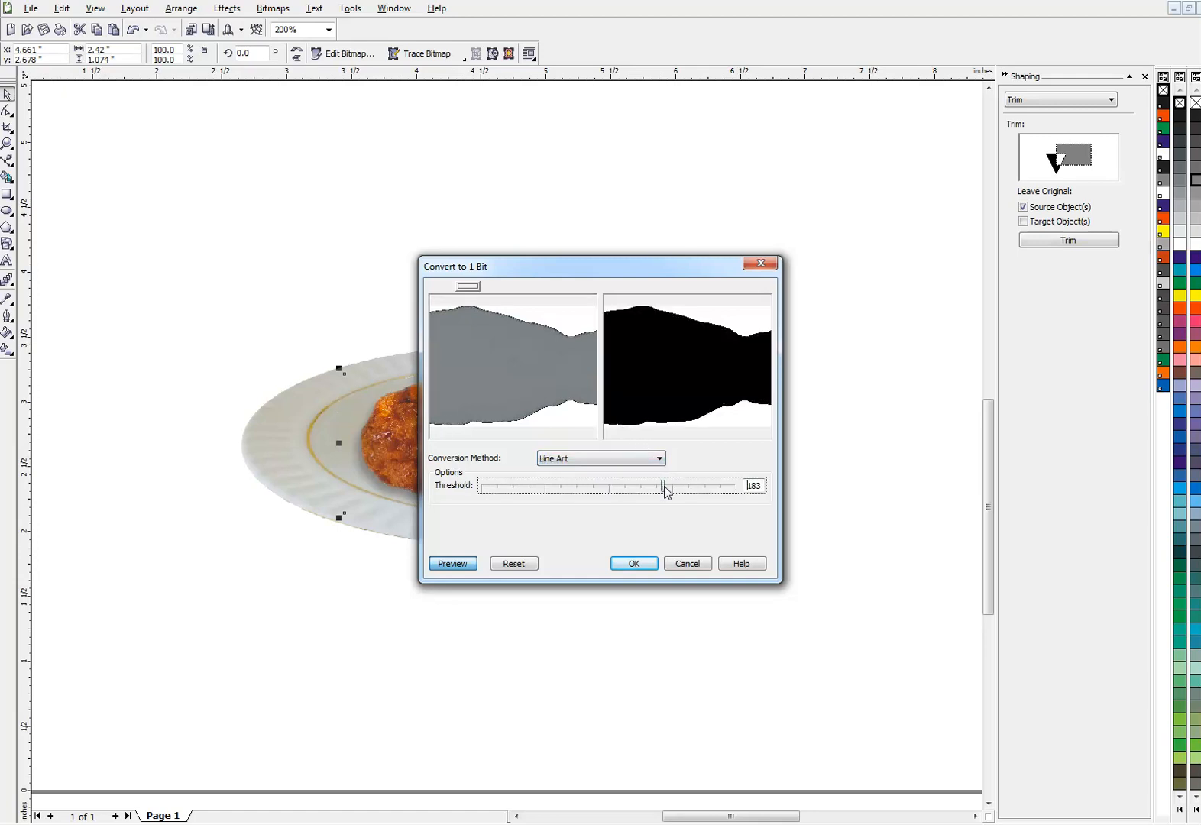
pyautogui.click(477, 569)
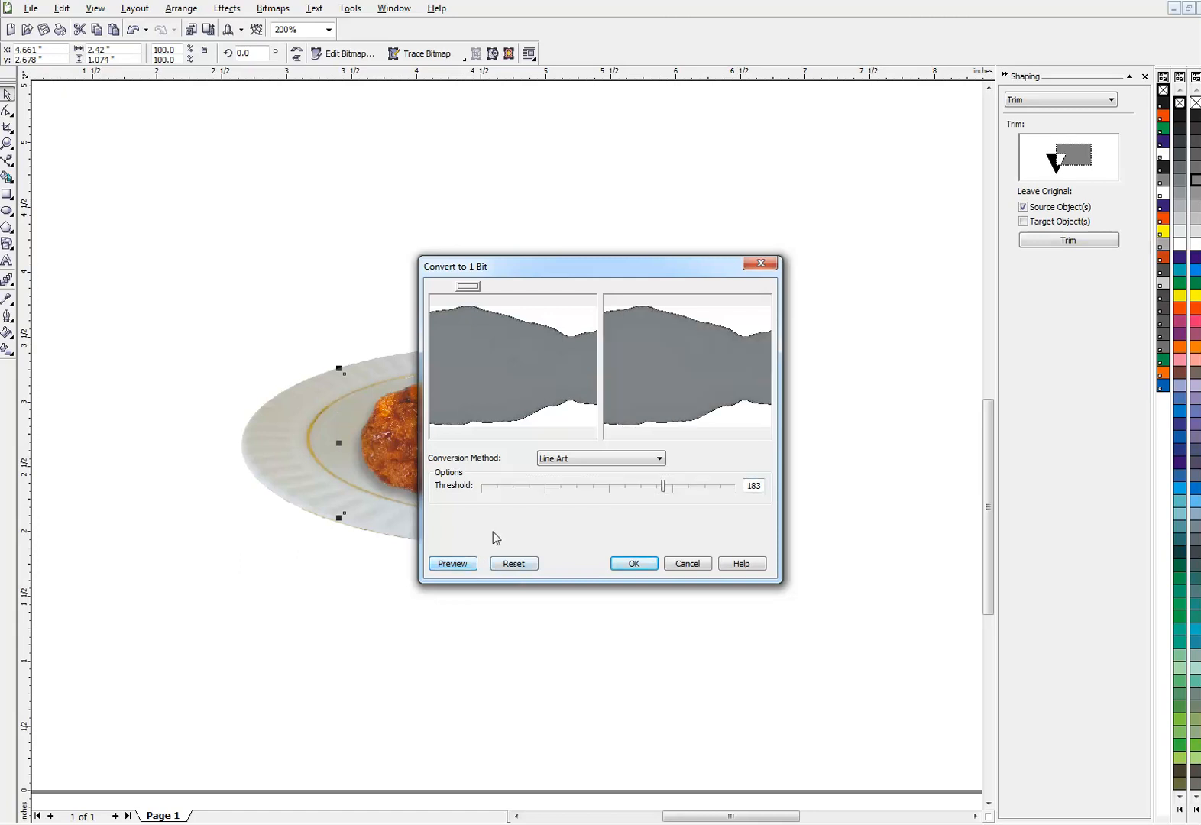
pyautogui.click(632, 564)
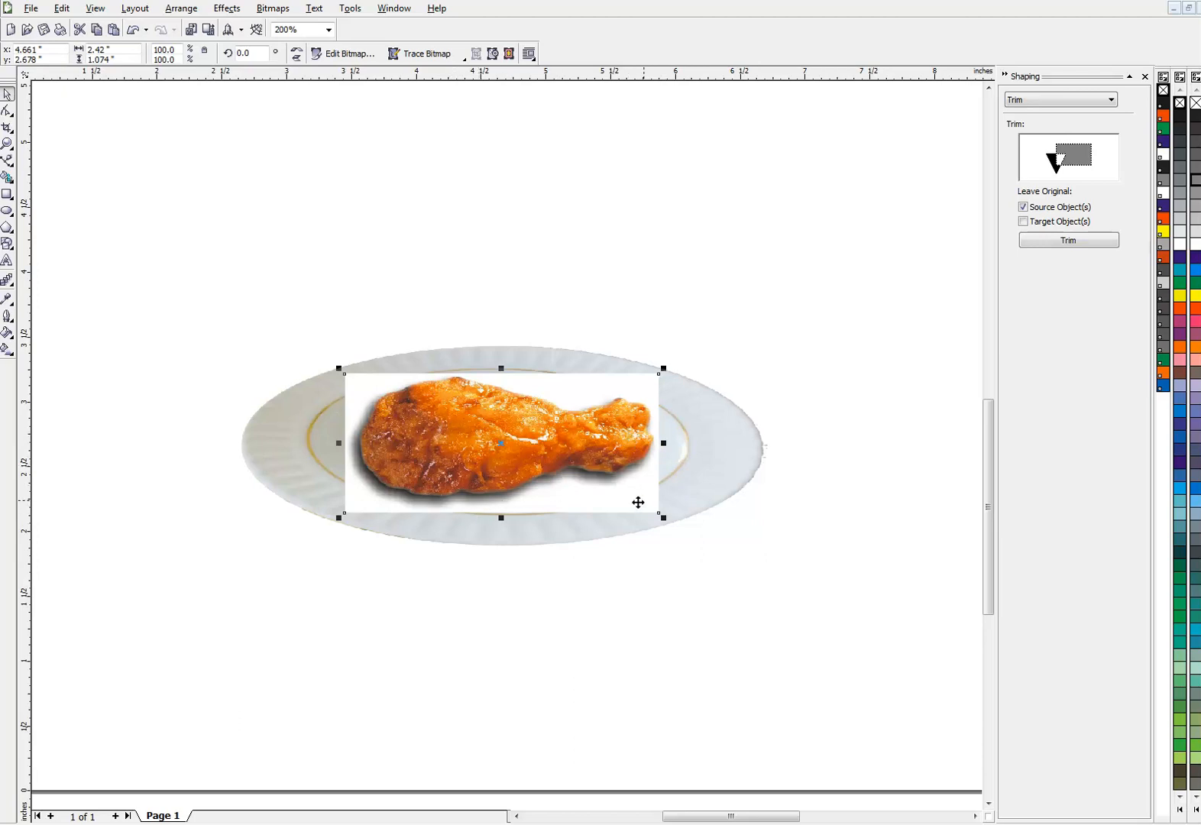
# - Remove the shadow bitmap's white background and recolor the shadow a slightly darker gray after trying red and medium gray
pyautogui.click(1195, 103)
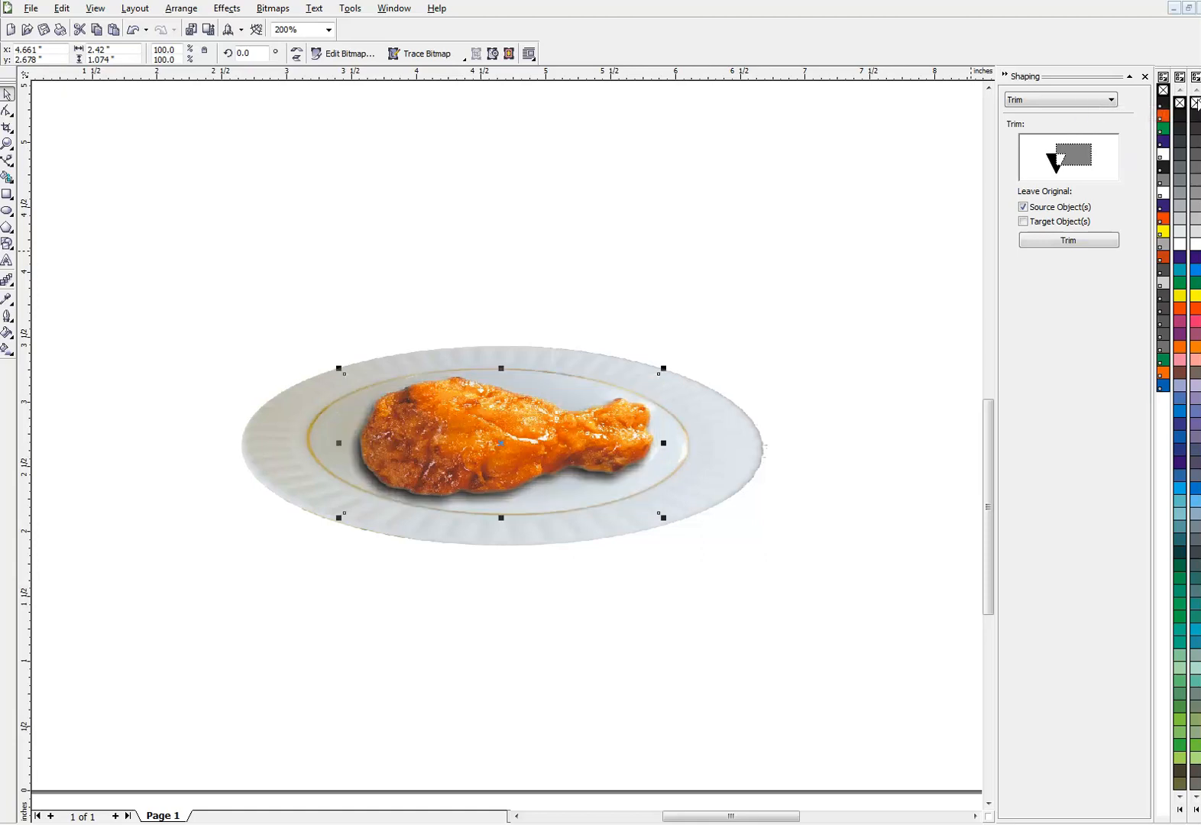
pyautogui.click(1196, 314)
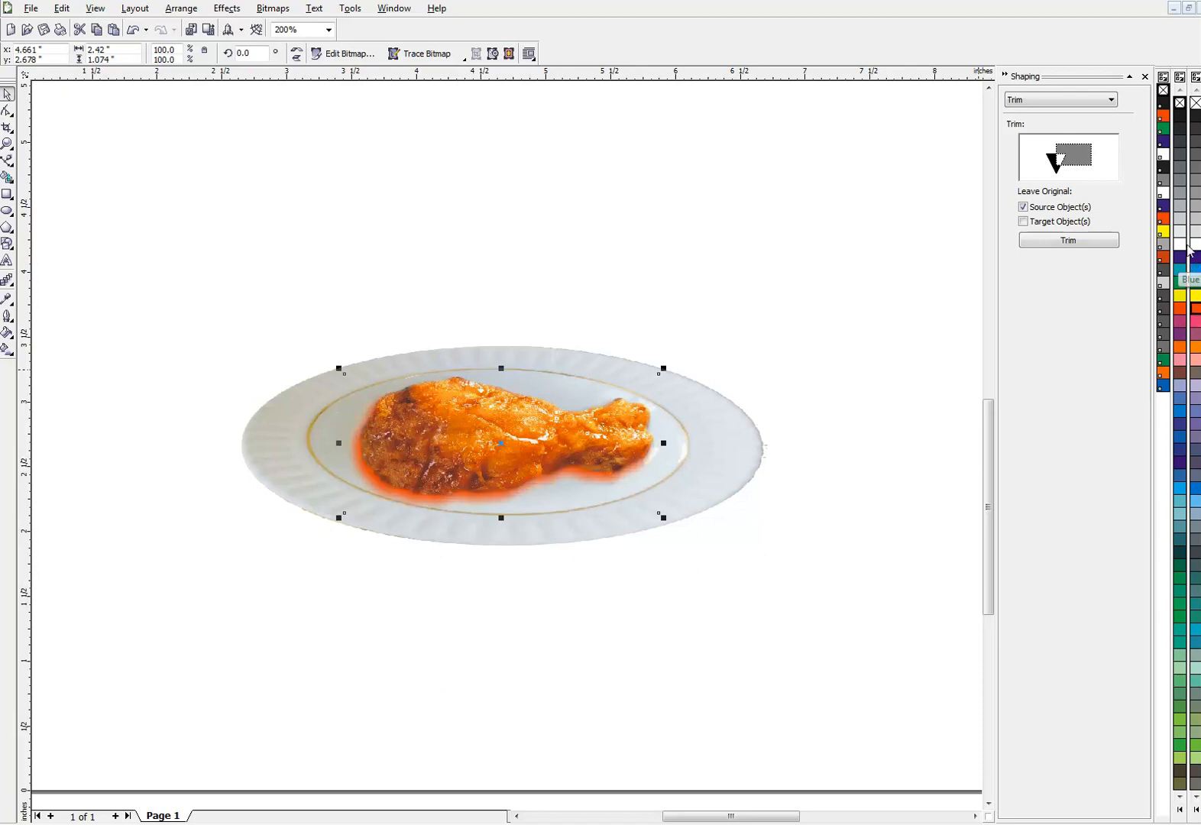
pyautogui.click(1197, 183)
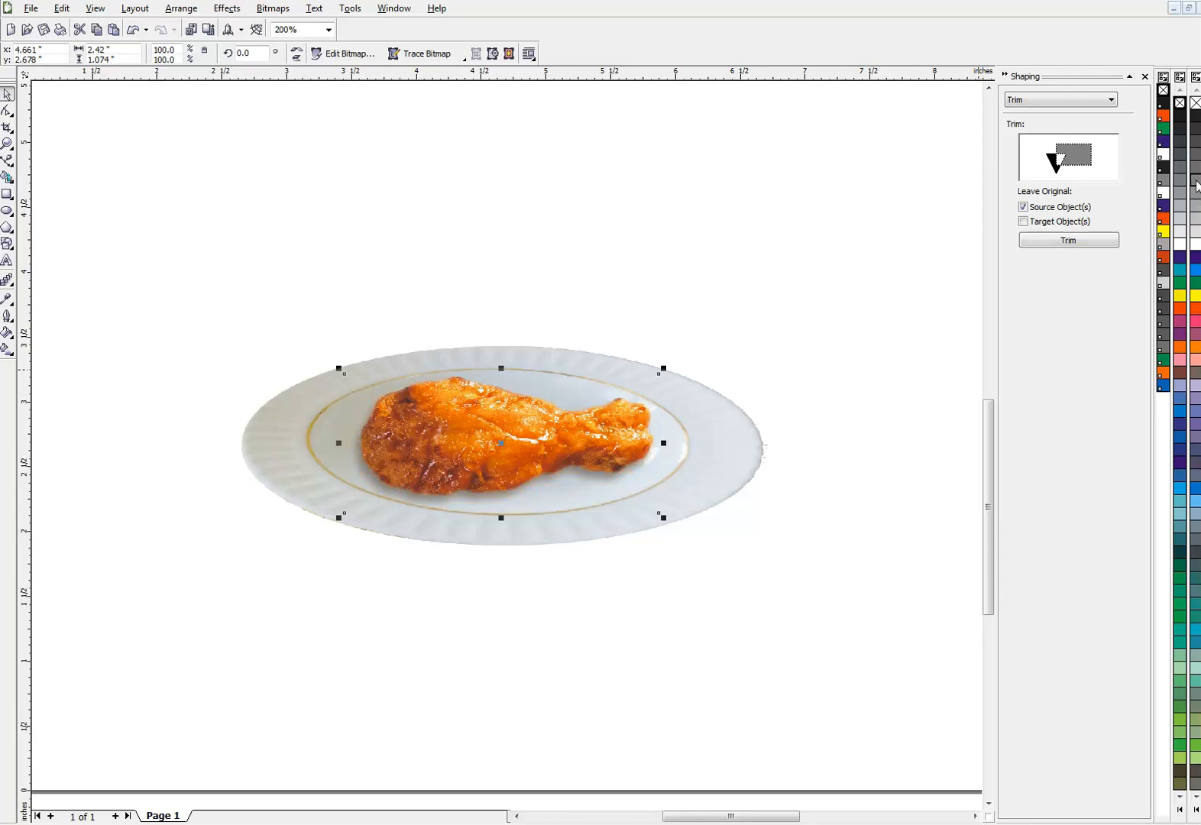
pyautogui.click(1197, 174)
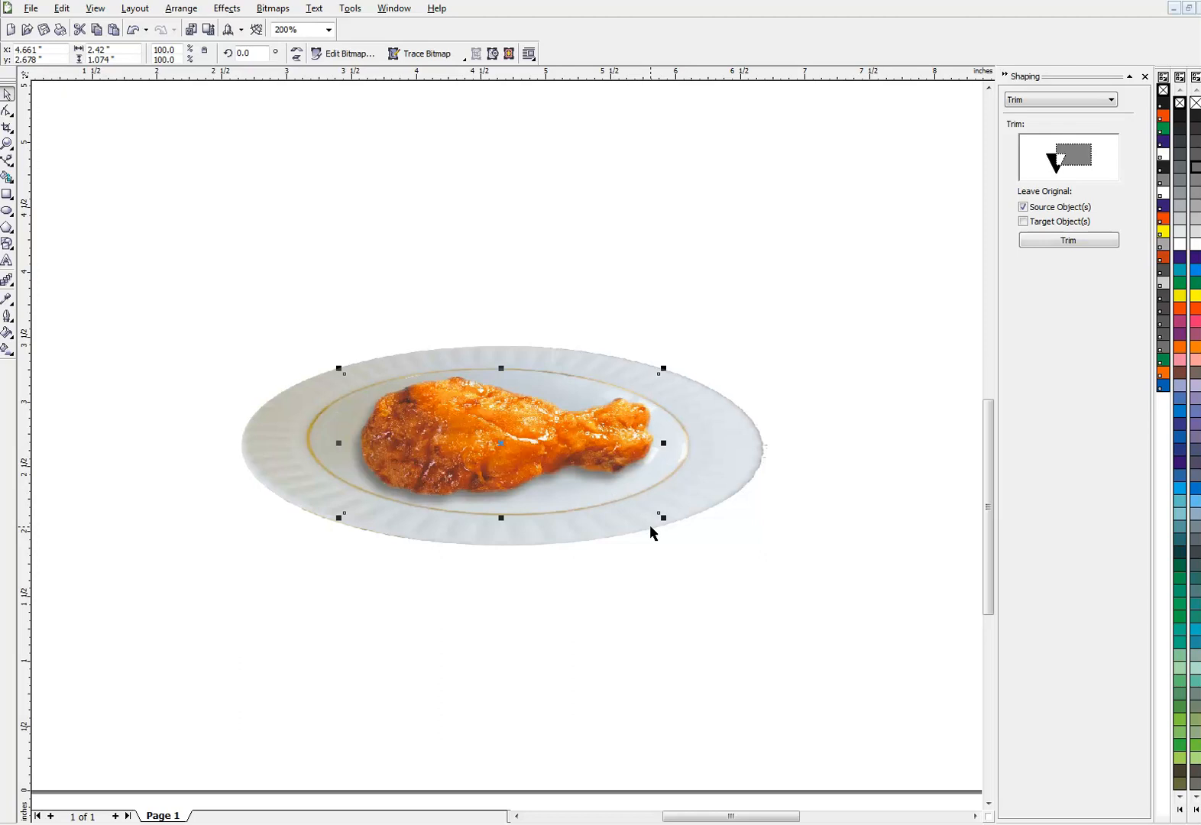
# - Nudge the gray shadow up and right, closer under the drumstick, to X 4.684", Y 2.693", and deselect it
pyautogui.press('Up')
pyautogui.press('Up')
pyautogui.press('Right')
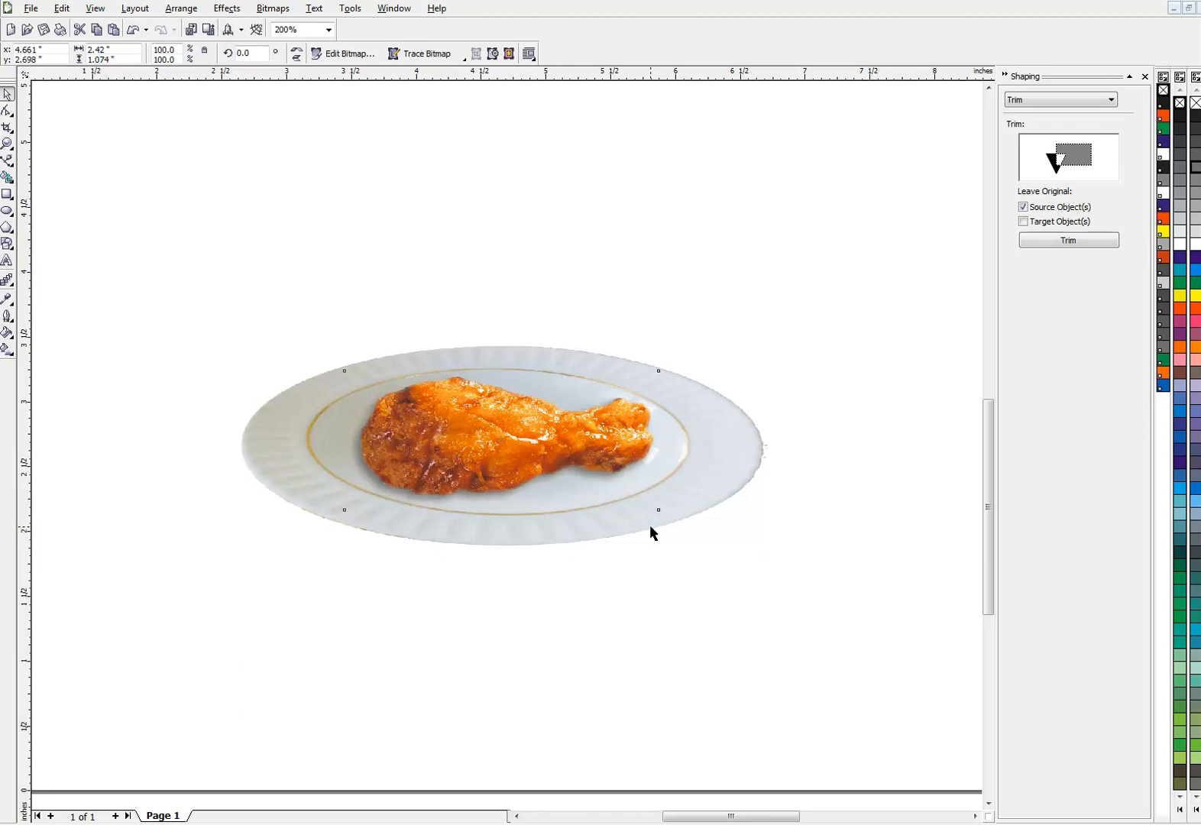
pyautogui.press('Right')
pyautogui.press('Right')
pyautogui.press('Down')
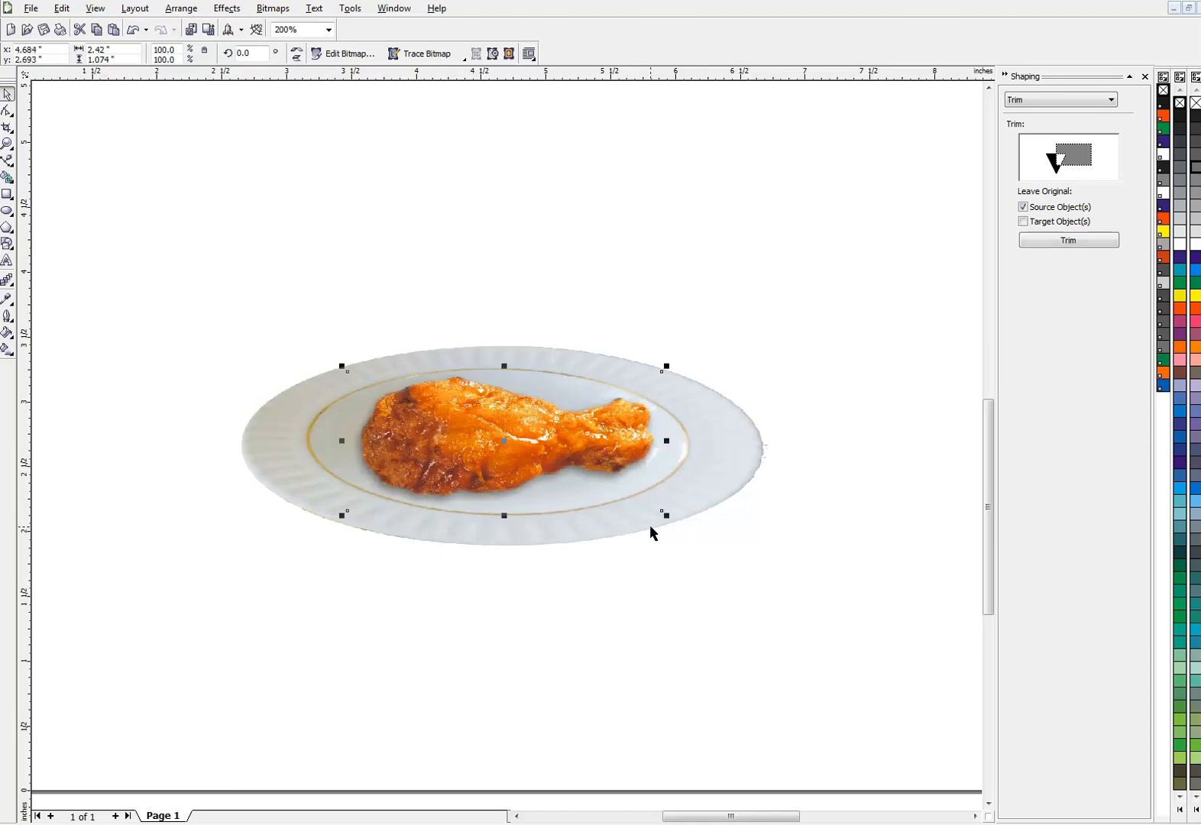
pyautogui.click(787, 361)
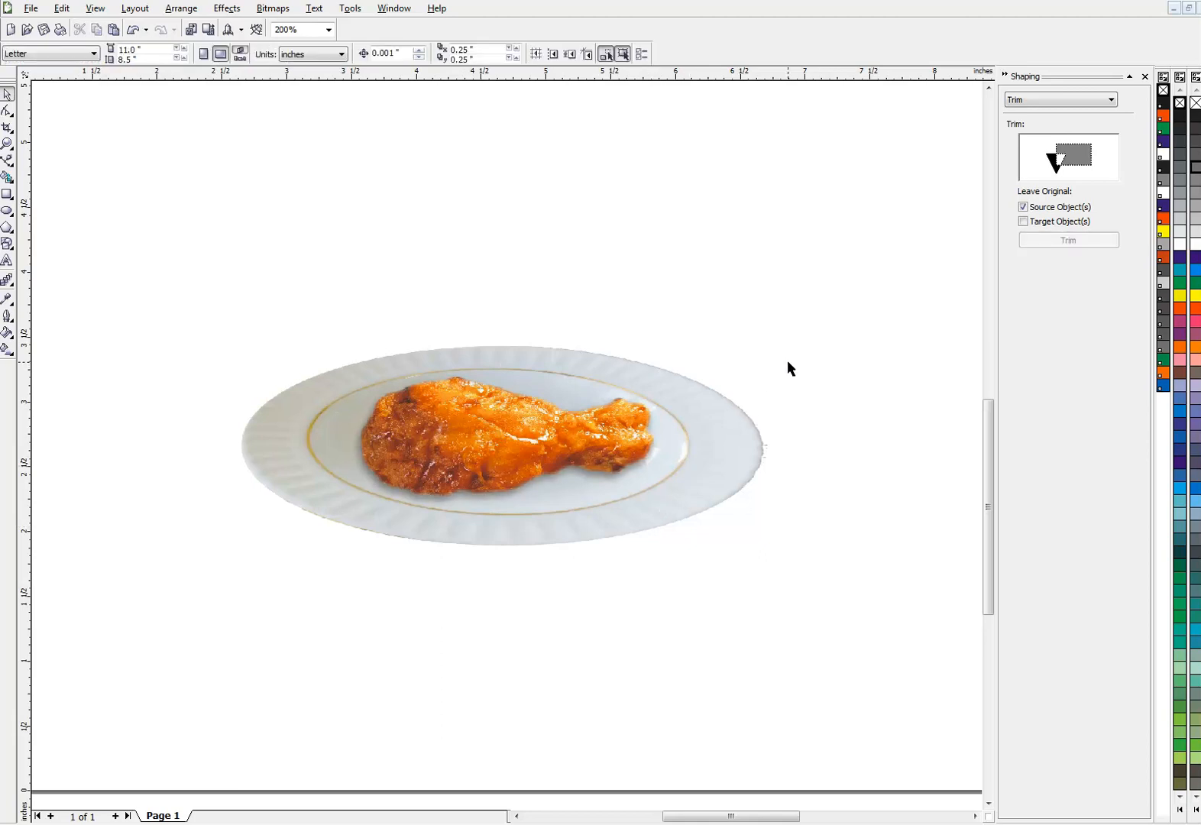